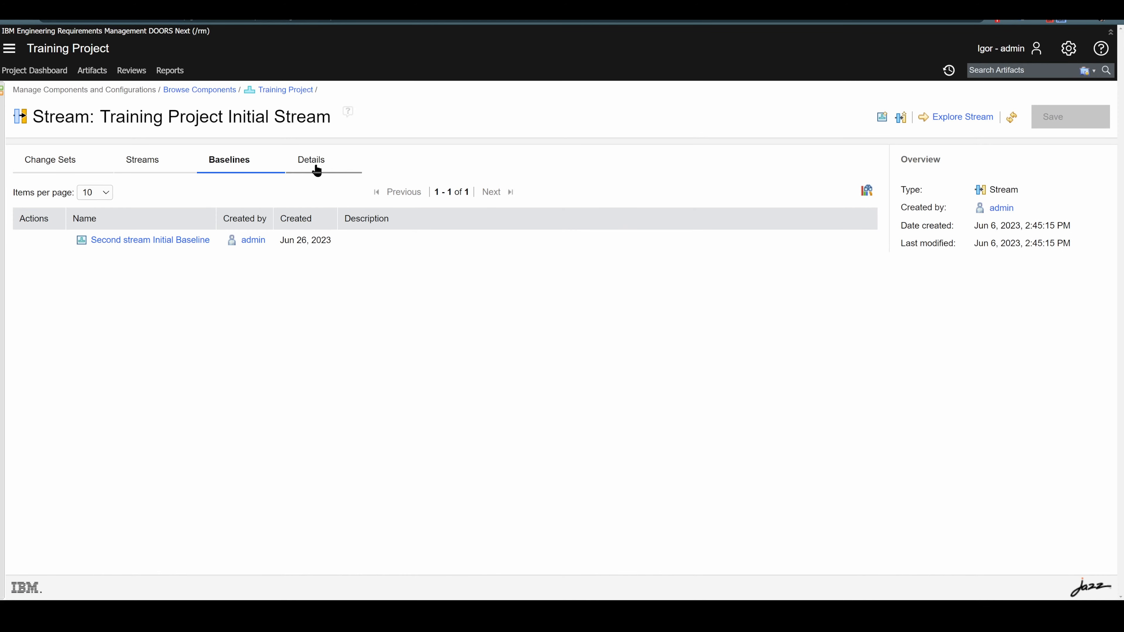
- Require edits to the Training Project Initial Stream to be made in a change set, and save the stream
left_click(311, 160)
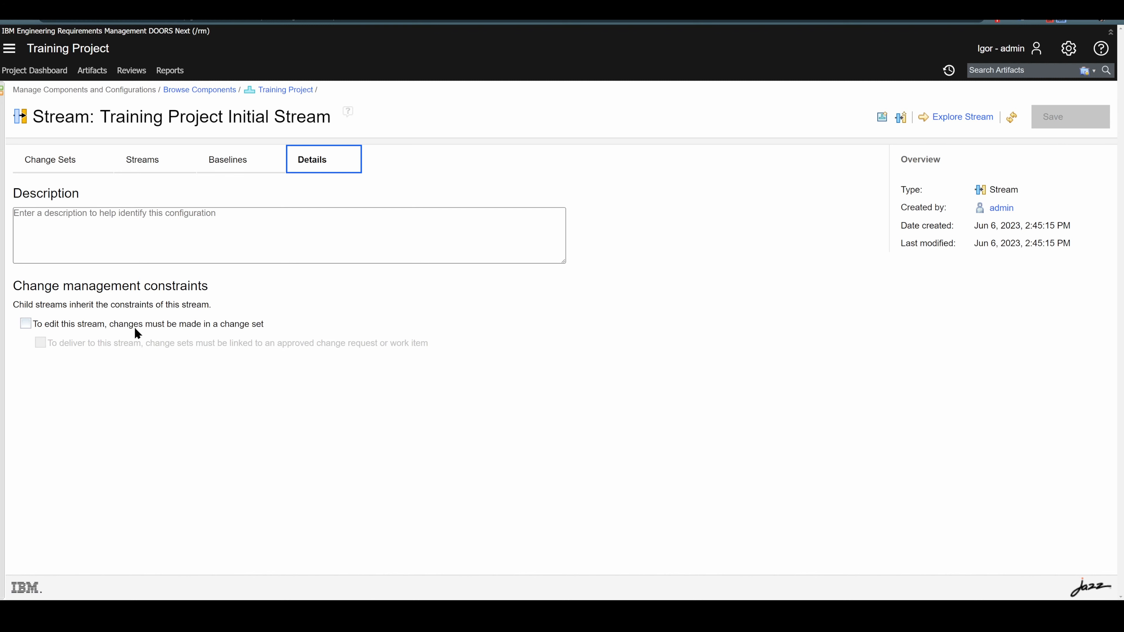
left_click(27, 323)
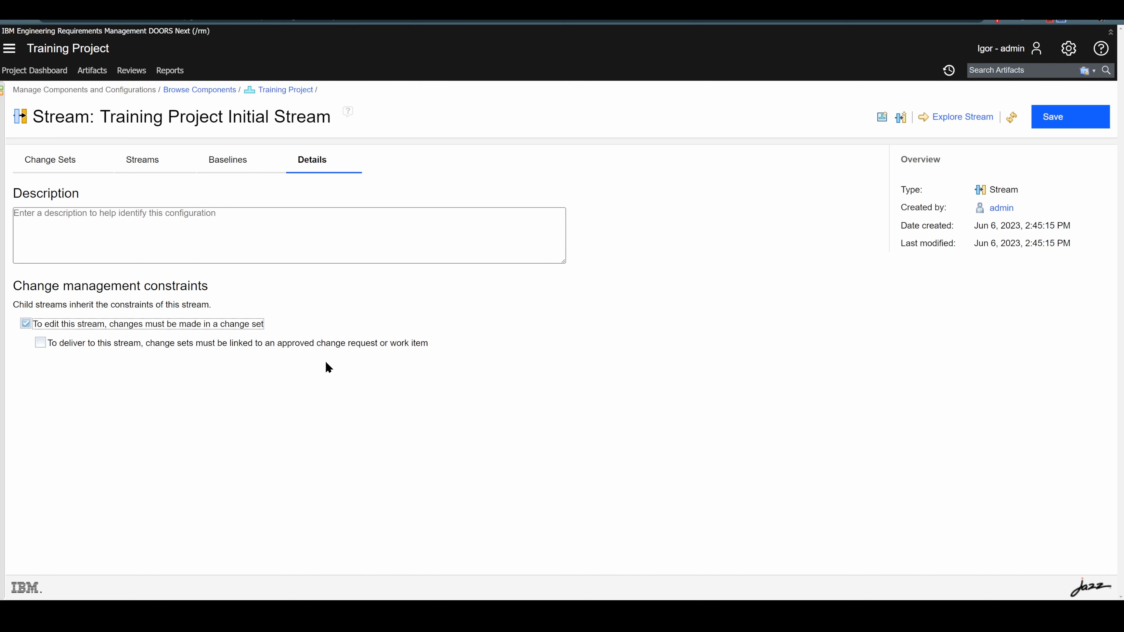
left_click(1059, 116)
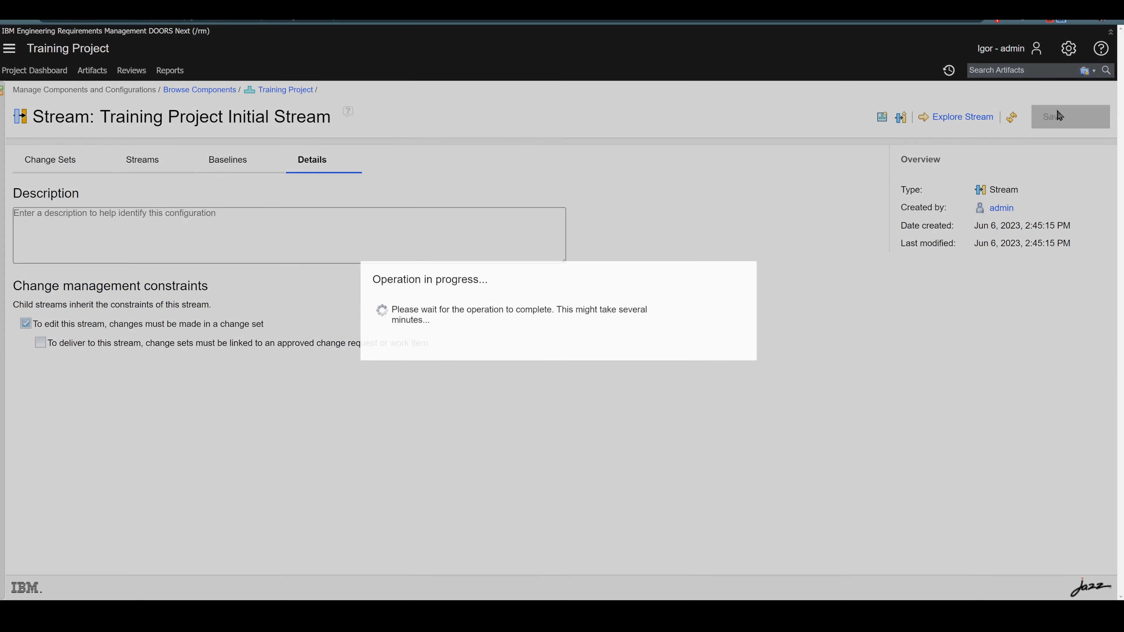
- Open the Parameters module from the stream and check which actions are available for the Mass of handheld unit artifact
left_click(961, 119)
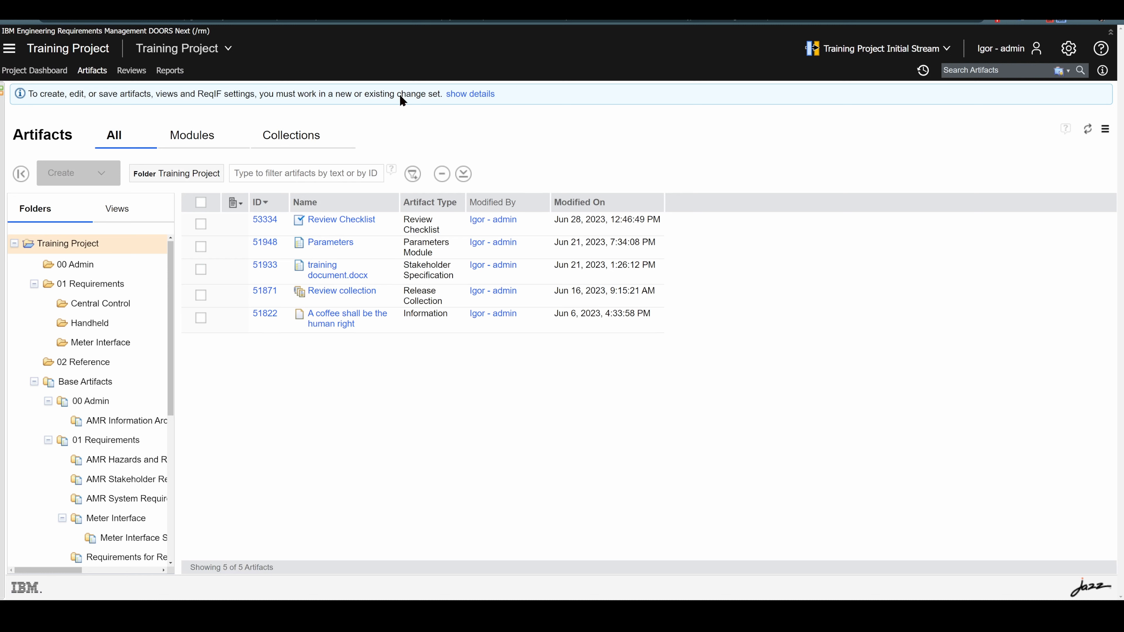
left_click(340, 245)
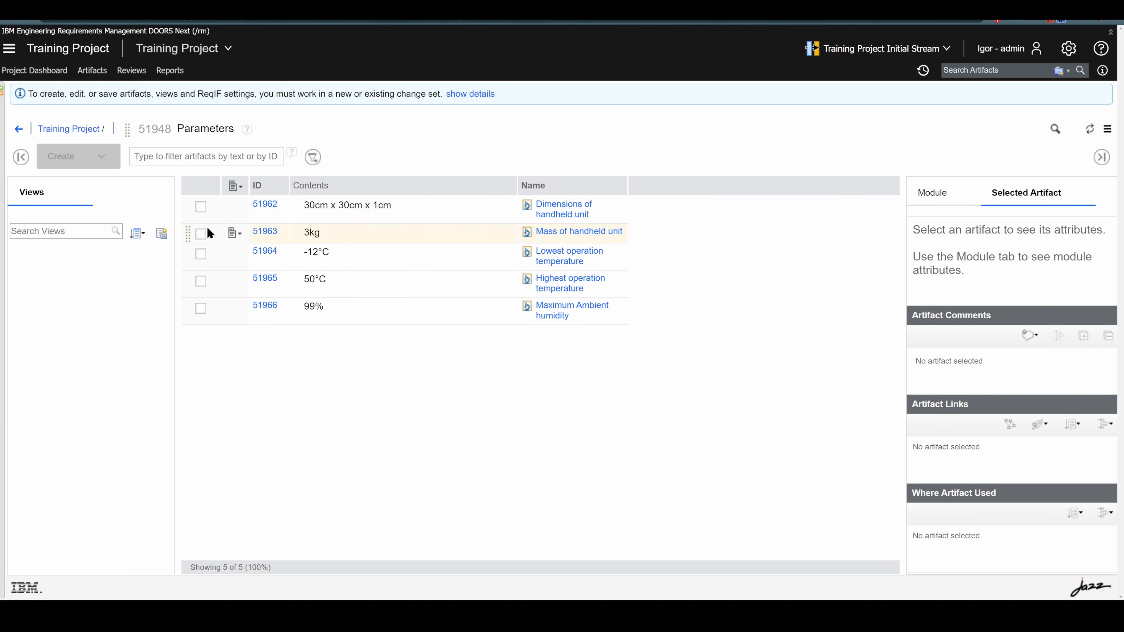
left_click(202, 234)
left_click(235, 233)
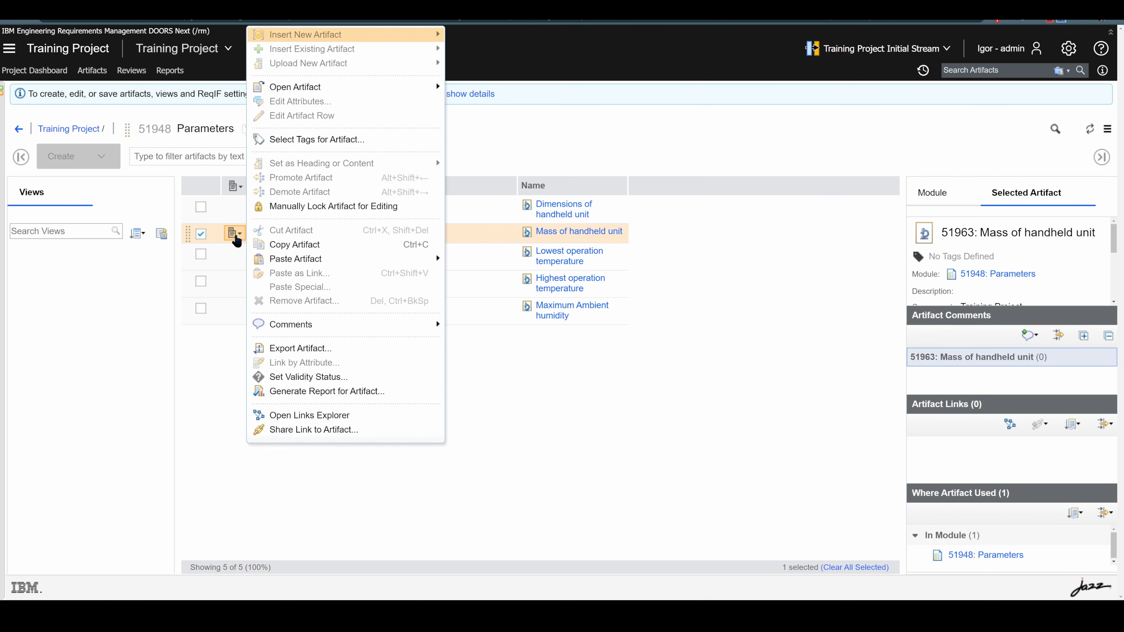
left_click(531, 386)
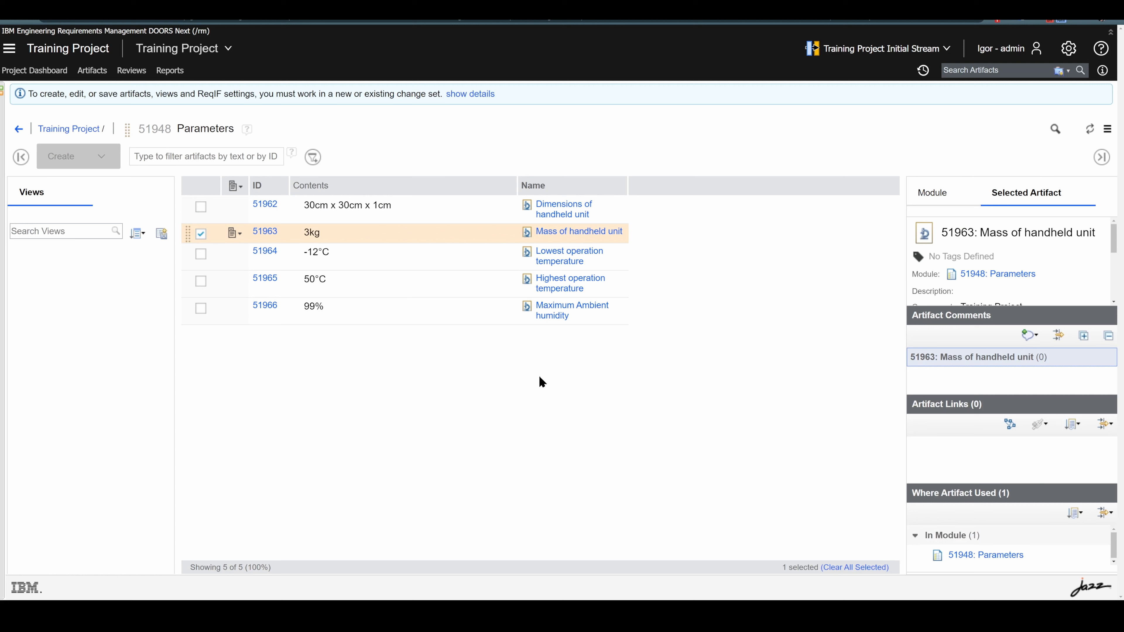
left_click(538, 375)
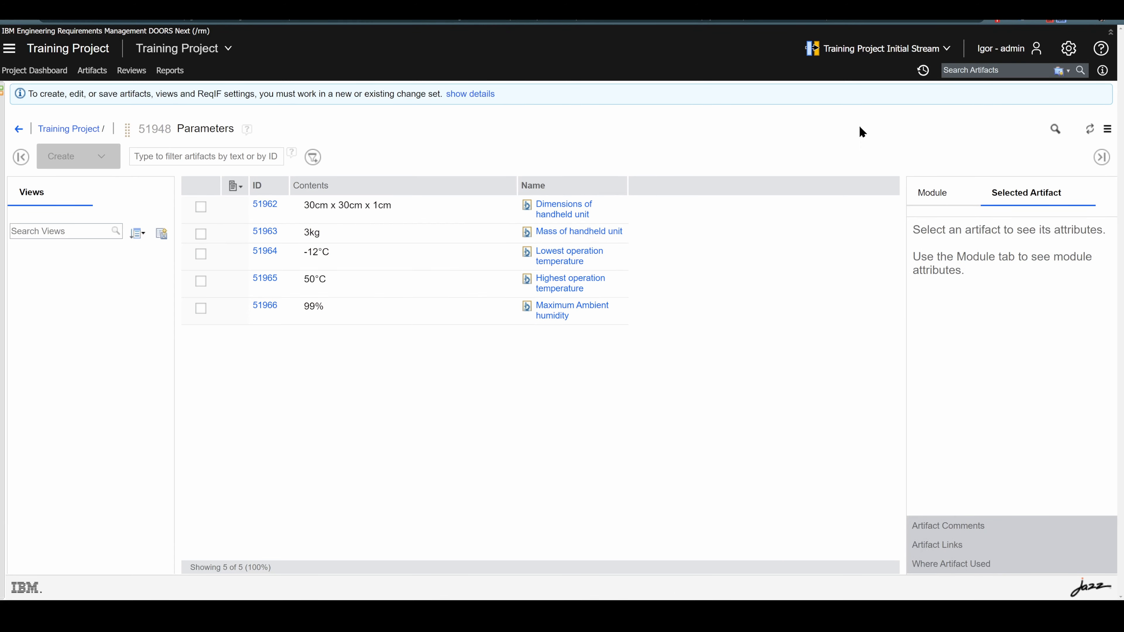
- Create a change set named ch1 against the Training Project Initial Stream
left_click(889, 54)
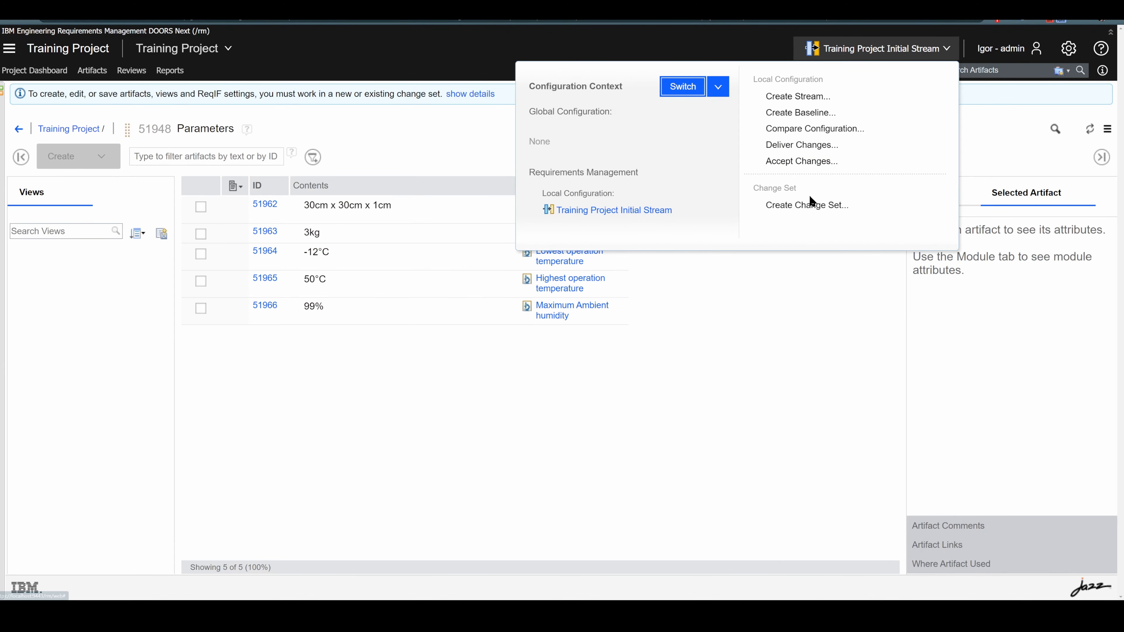
left_click(808, 204)
type("ch1")
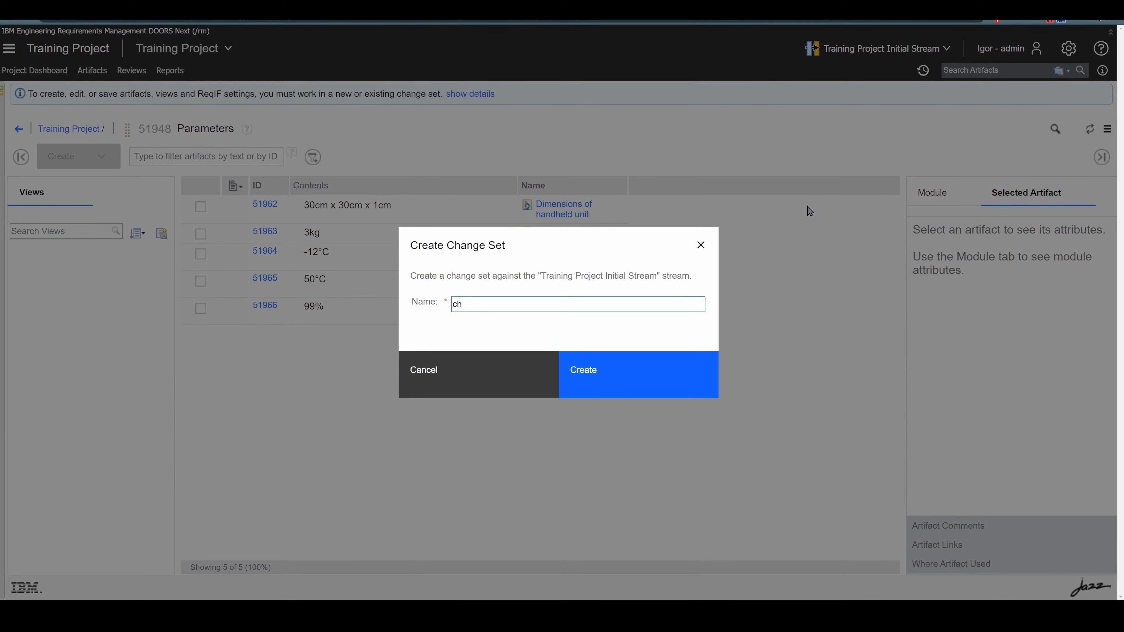
key("Return")
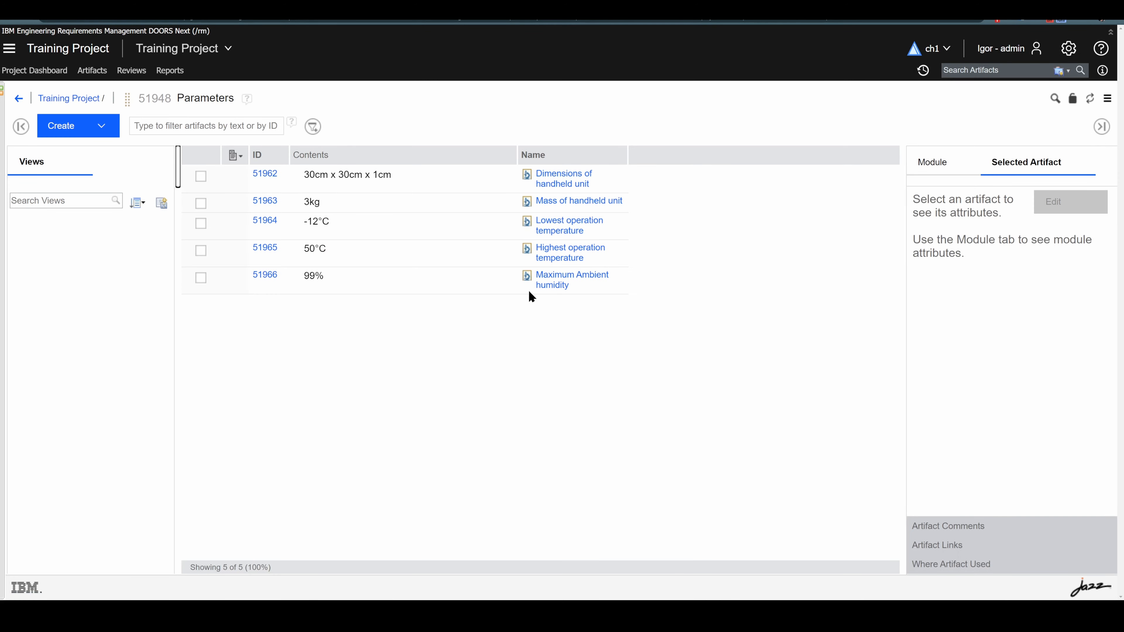
- Append "Modification" to the contents of the Dimensions of handheld unit artifact
left_click(432, 180)
left_click(432, 180)
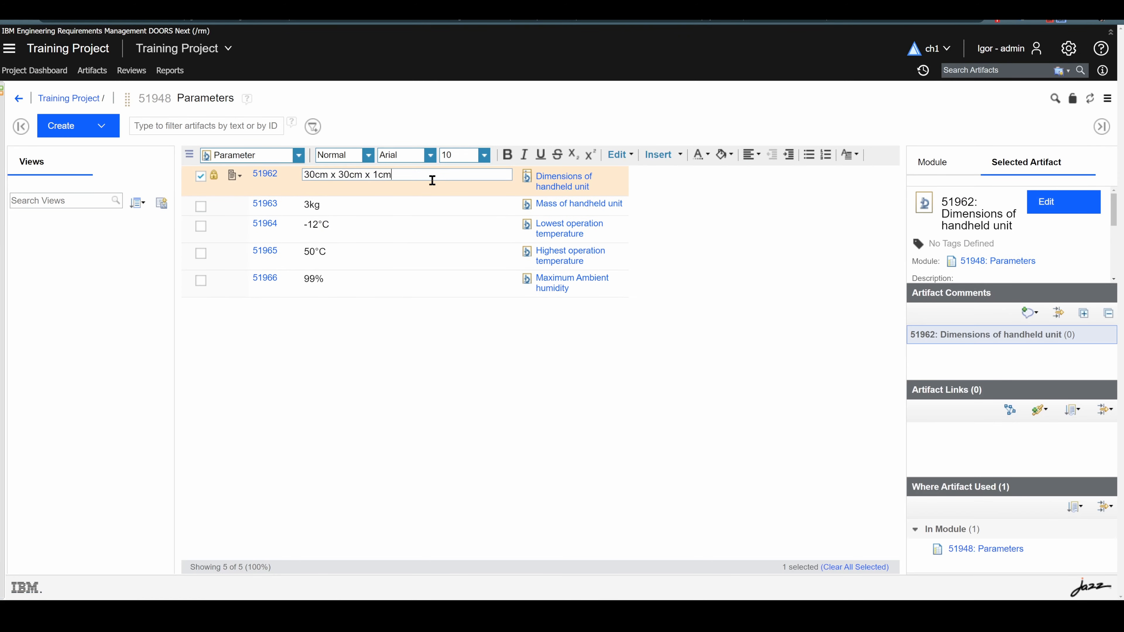
type("Modification")
left_click(411, 455)
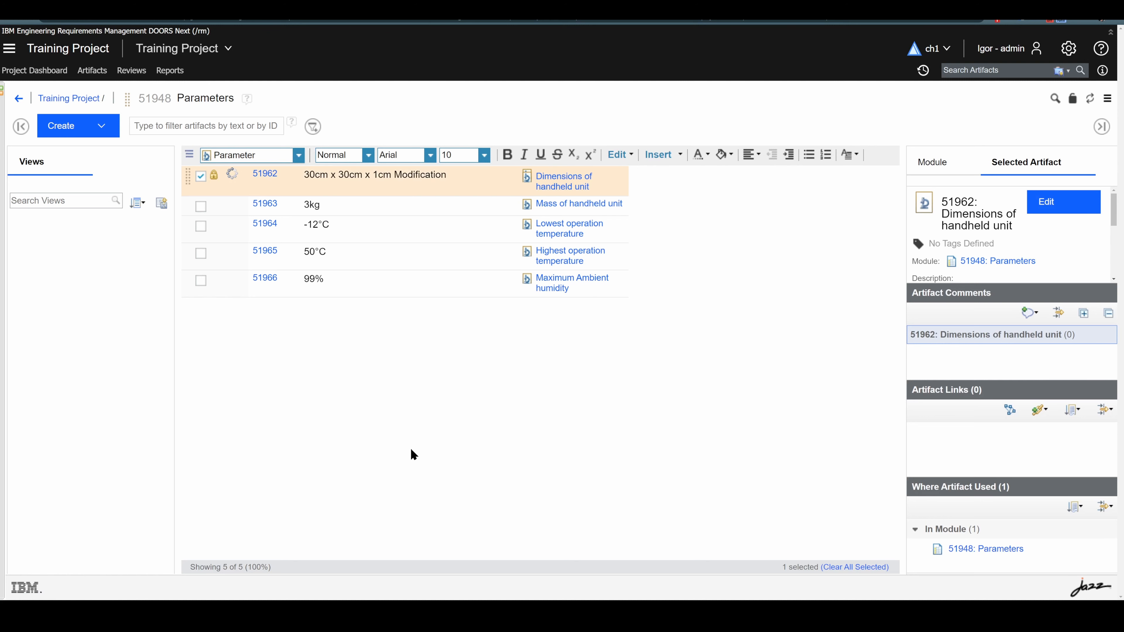
- Set the contents of the Mass of handheld unit artifact to 30kg
left_click(507, 206)
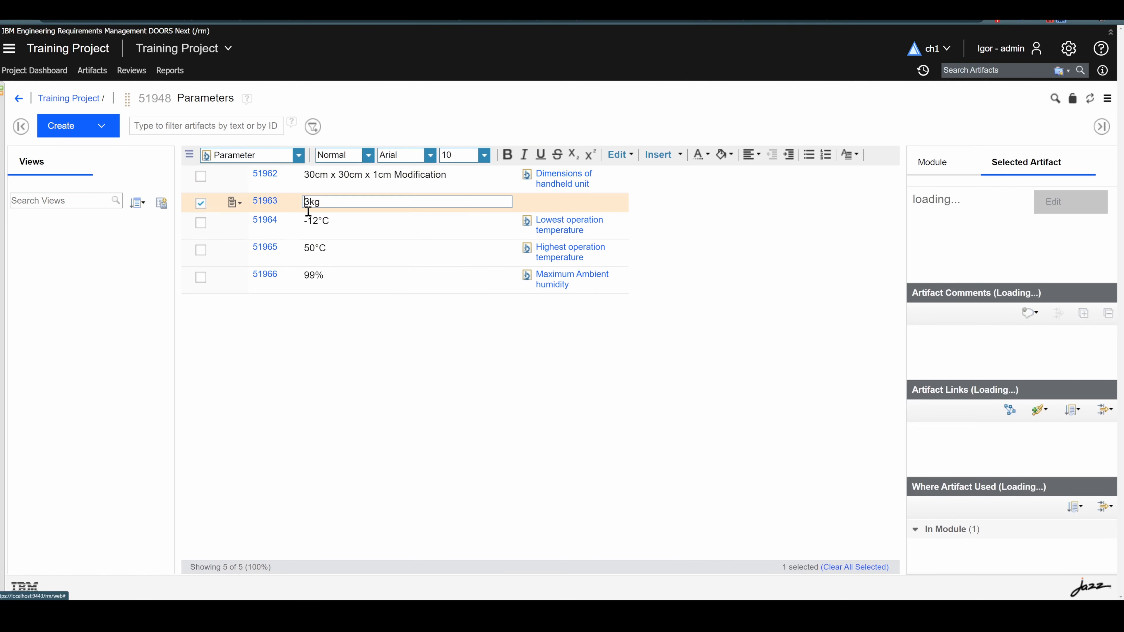
type("0")
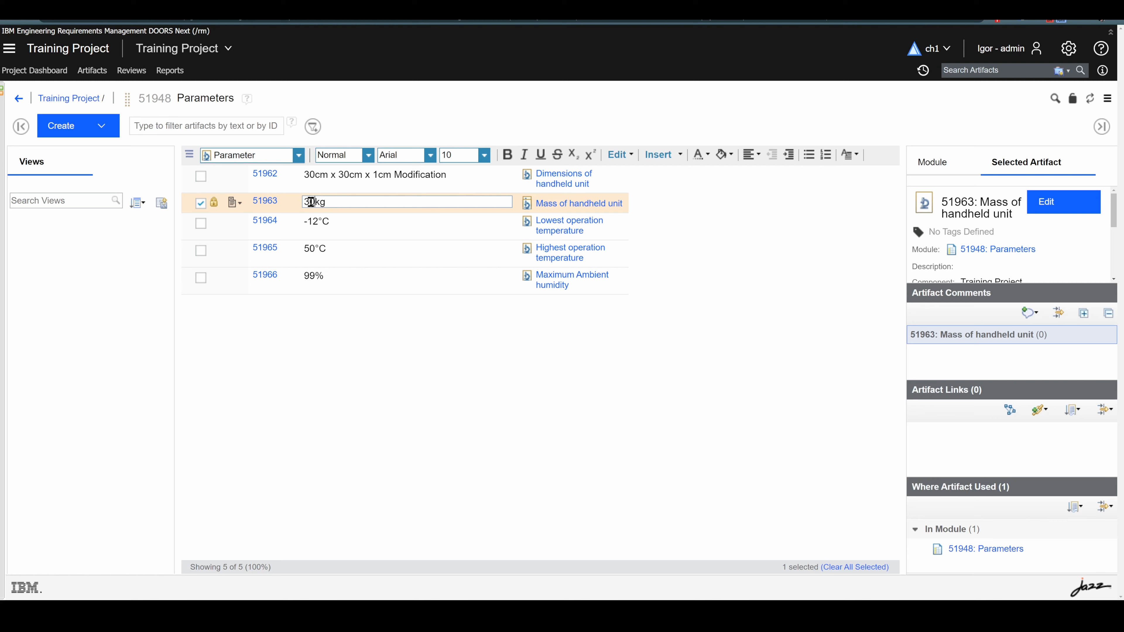
left_click(369, 346)
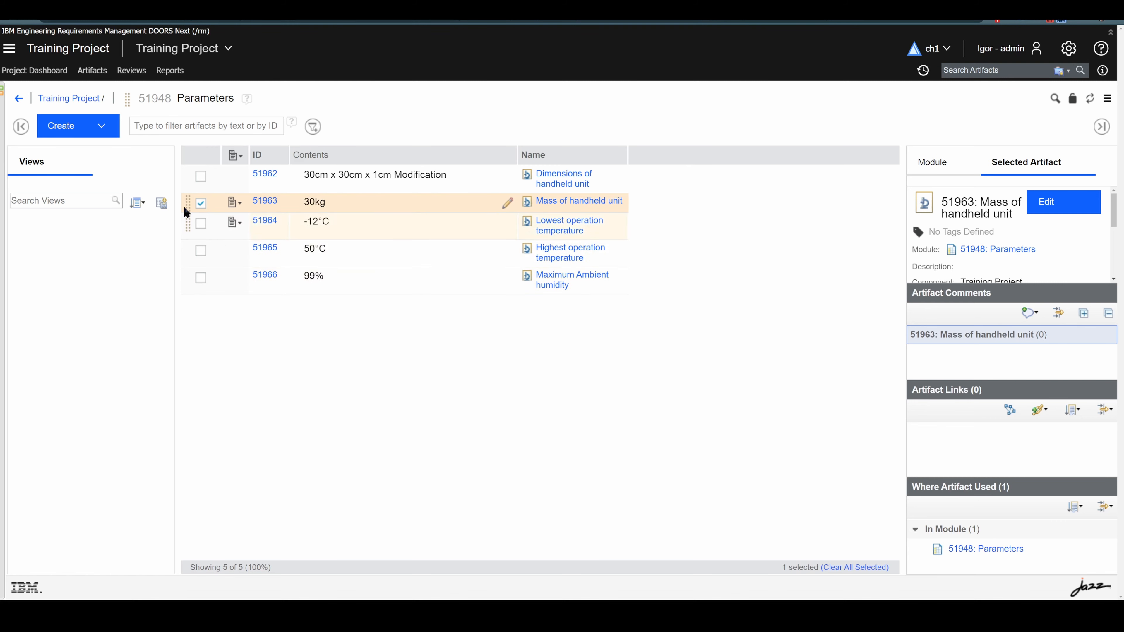
- Remove the Maximum Ambient humidity artifact from the Parameters module
left_click(201, 204)
left_click(201, 277)
left_click(228, 277)
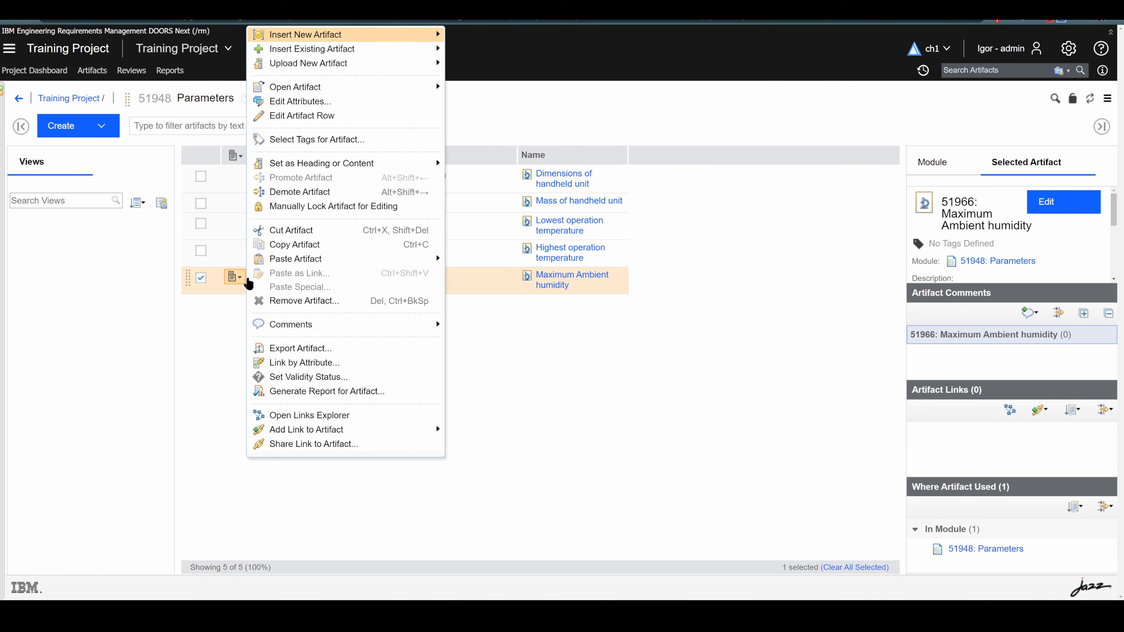
left_click(301, 296)
left_click(594, 381)
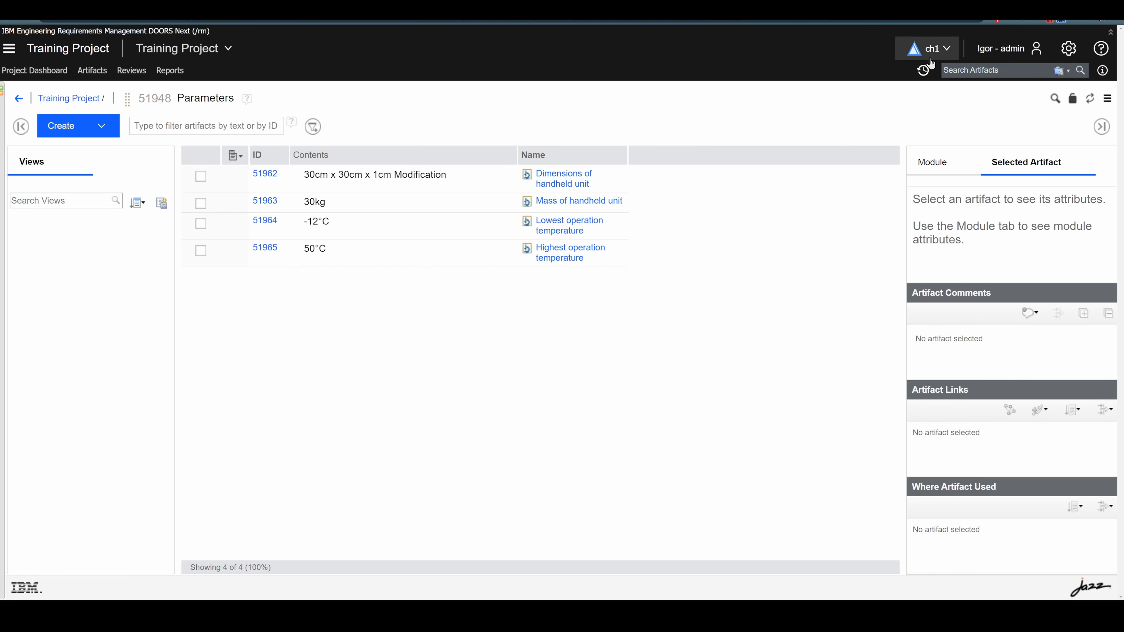
- Discard the ch1 change set together with all its changes
left_click(941, 48)
left_click(823, 174)
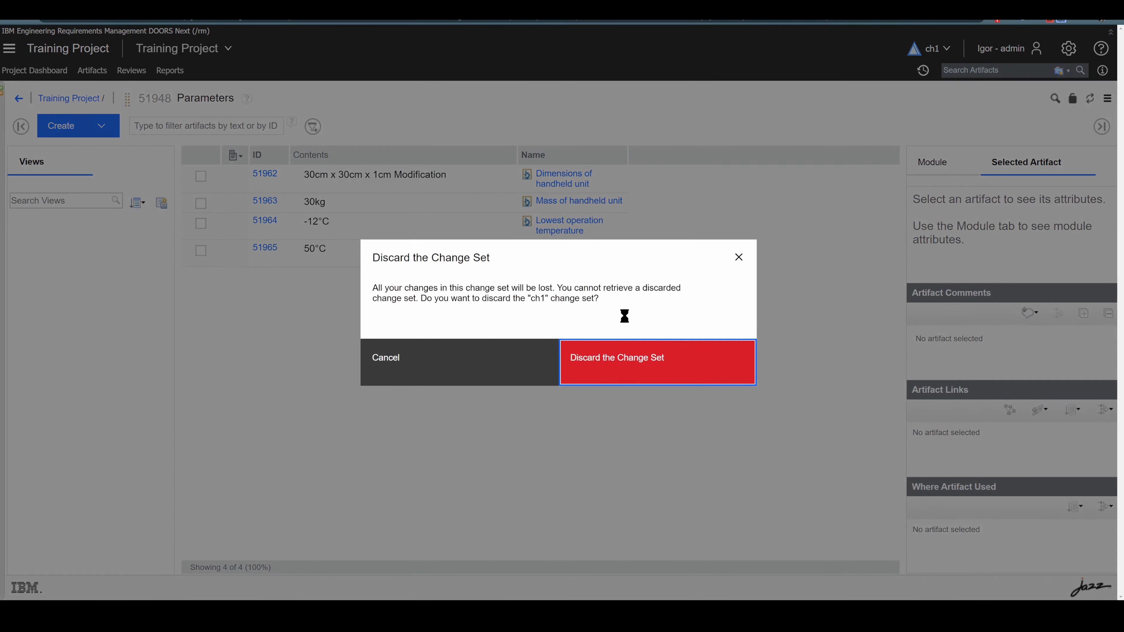
left_click(605, 362)
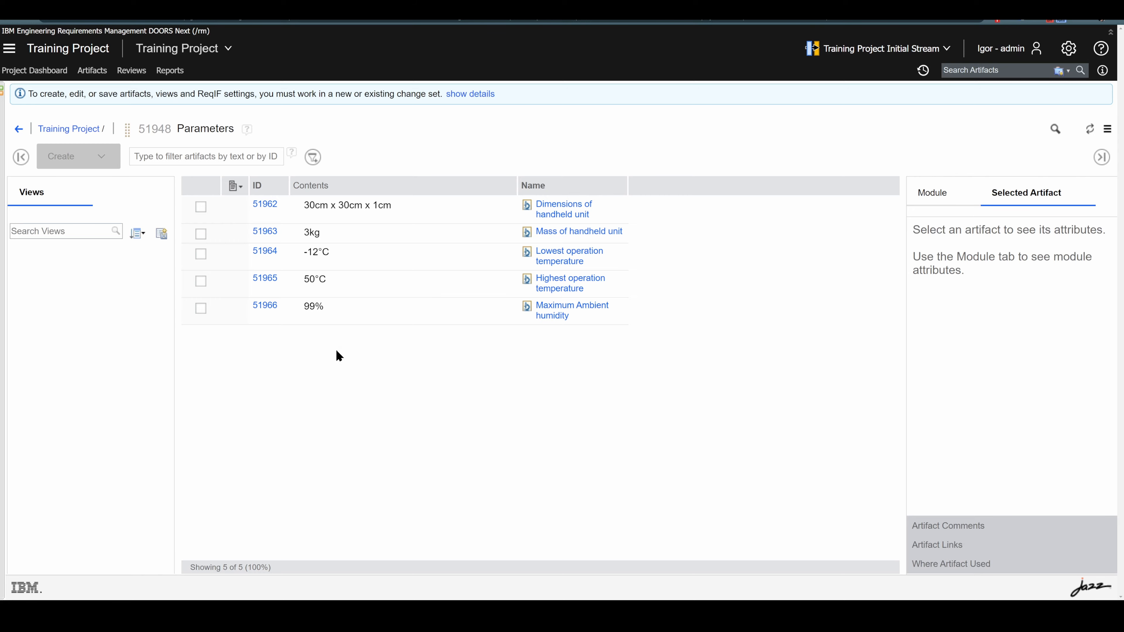
- Create a new change set named ch1 for the Training Project Initial Stream
left_click(857, 48)
left_click(794, 204)
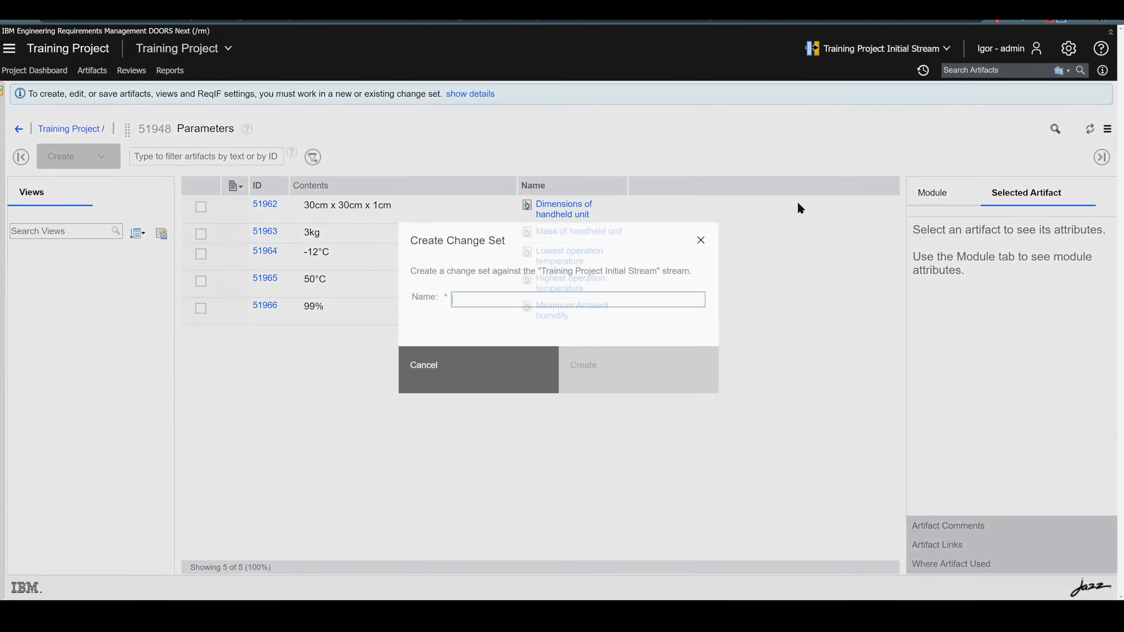
type("ch1")
key("Return")
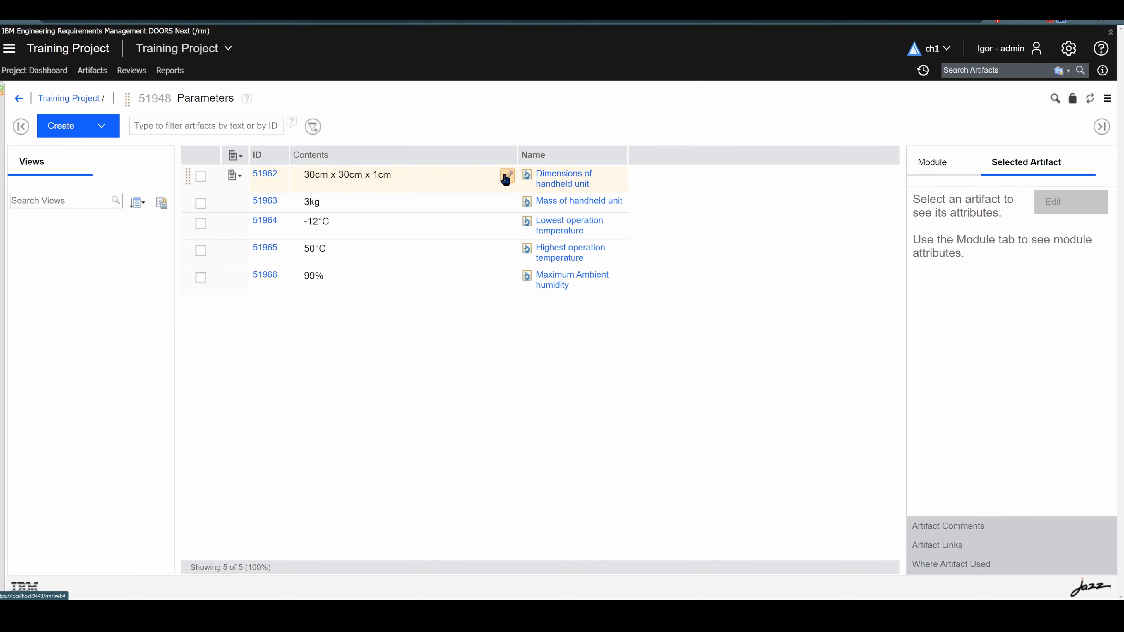
- Append "Modification 2" to the contents of the Dimensions of handheld unit artifact
left_click(401, 178)
left_click(410, 174)
type("Mo")
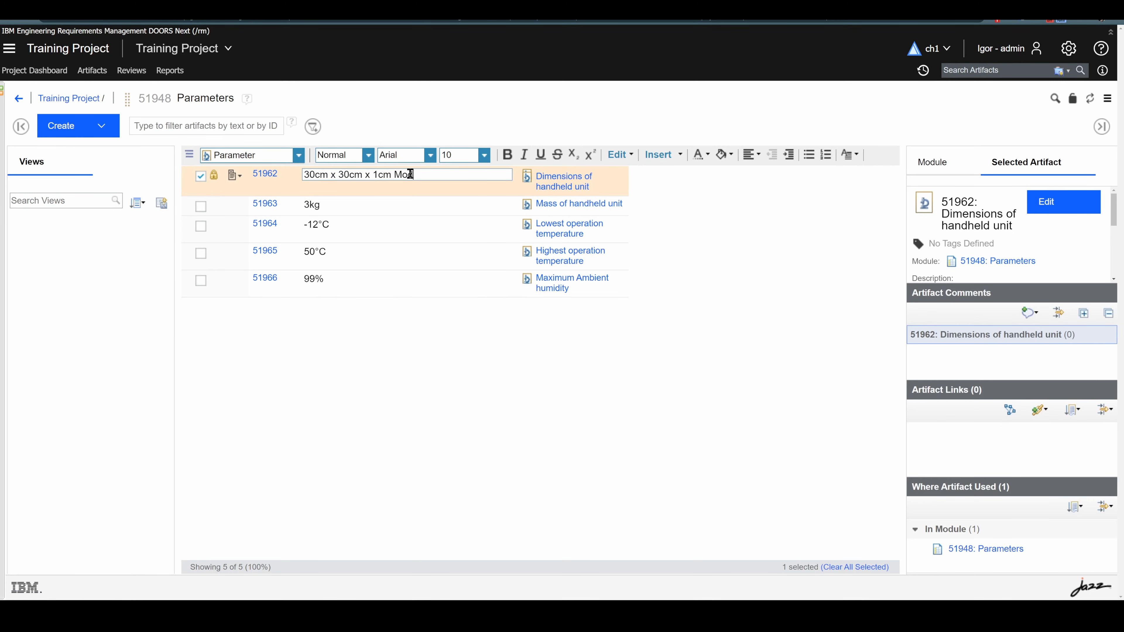
type("dification 2")
left_click(398, 327)
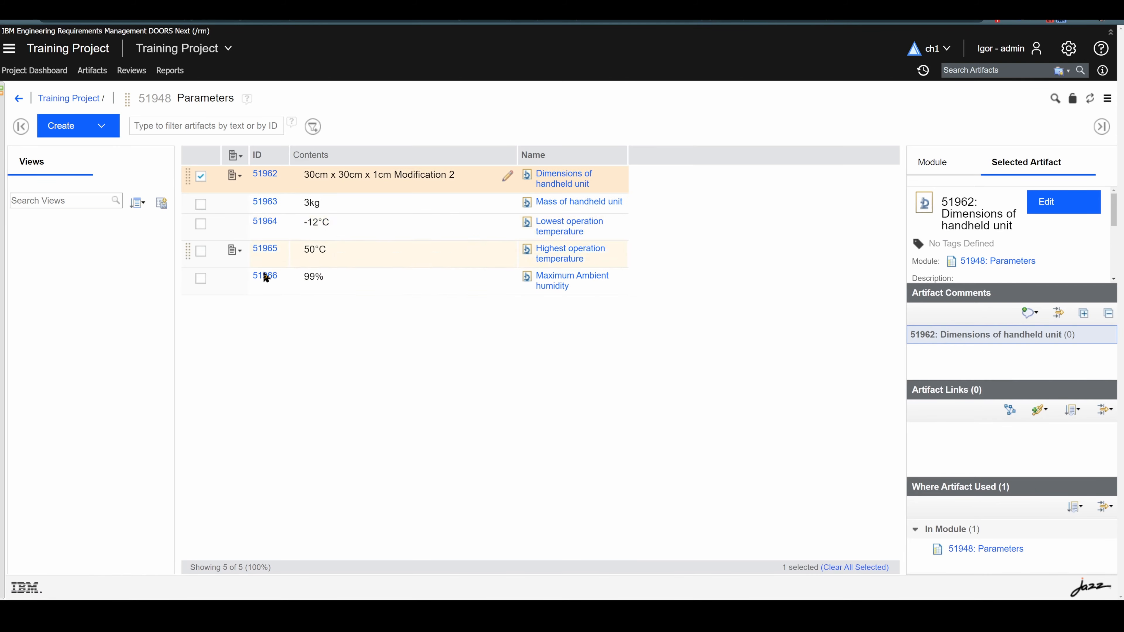
- Remove the Maximum Ambient humidity artifact from the module within the ch1 change set
left_click(201, 278)
left_click(199, 176)
right_click(246, 272)
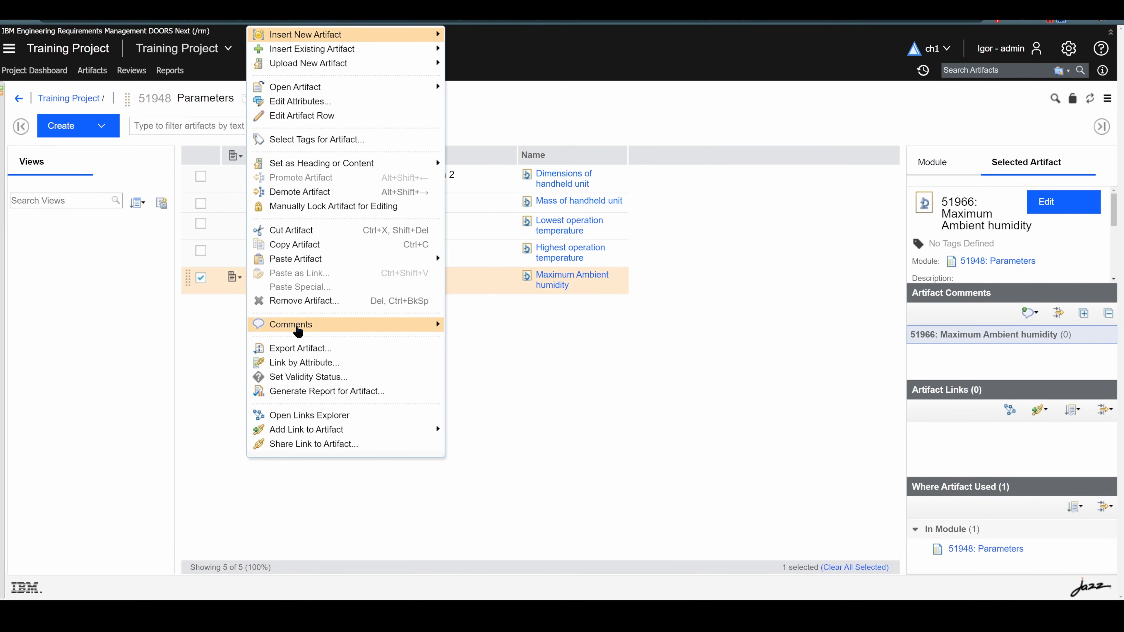
left_click(301, 302)
left_click(609, 389)
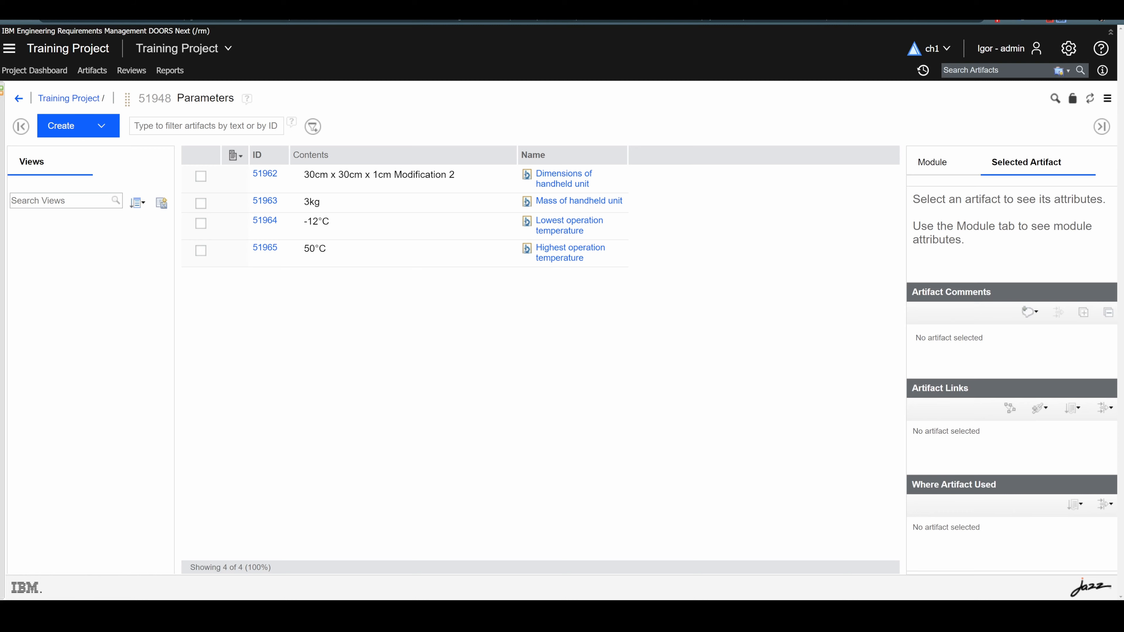
- Try to create a new review while working in the ch1 change set
left_click(133, 72)
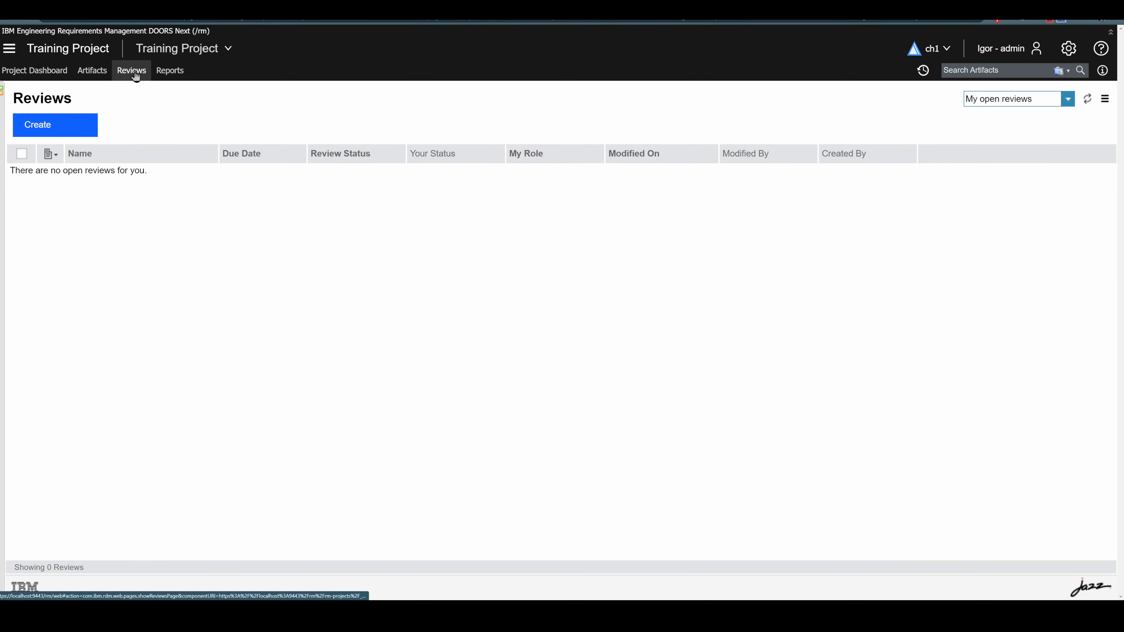
left_click(38, 124)
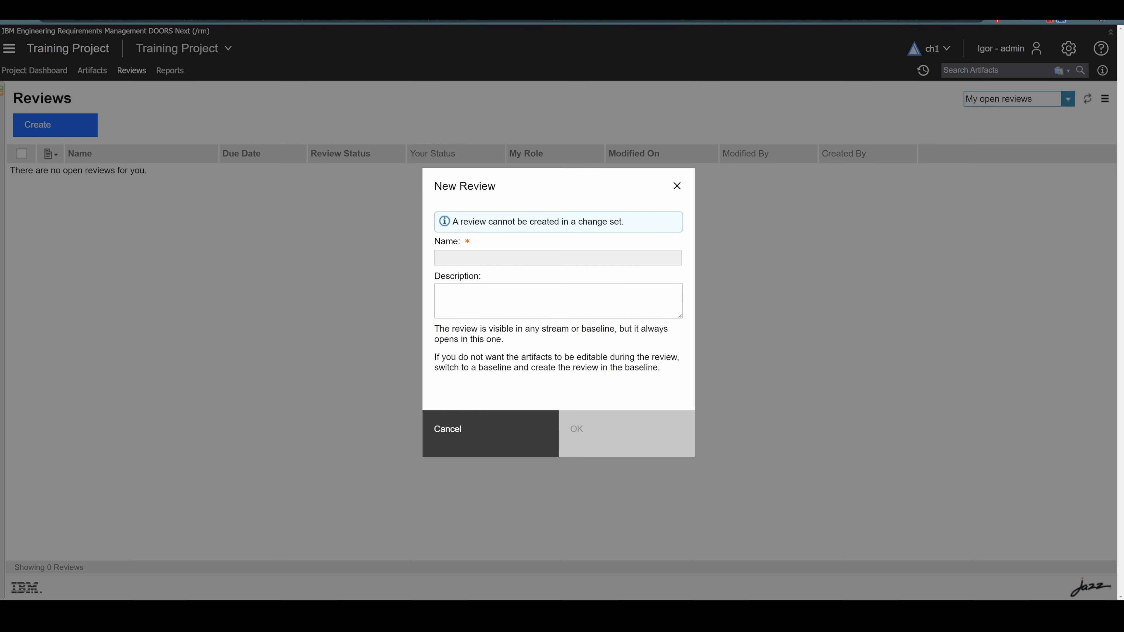
left_click(676, 186)
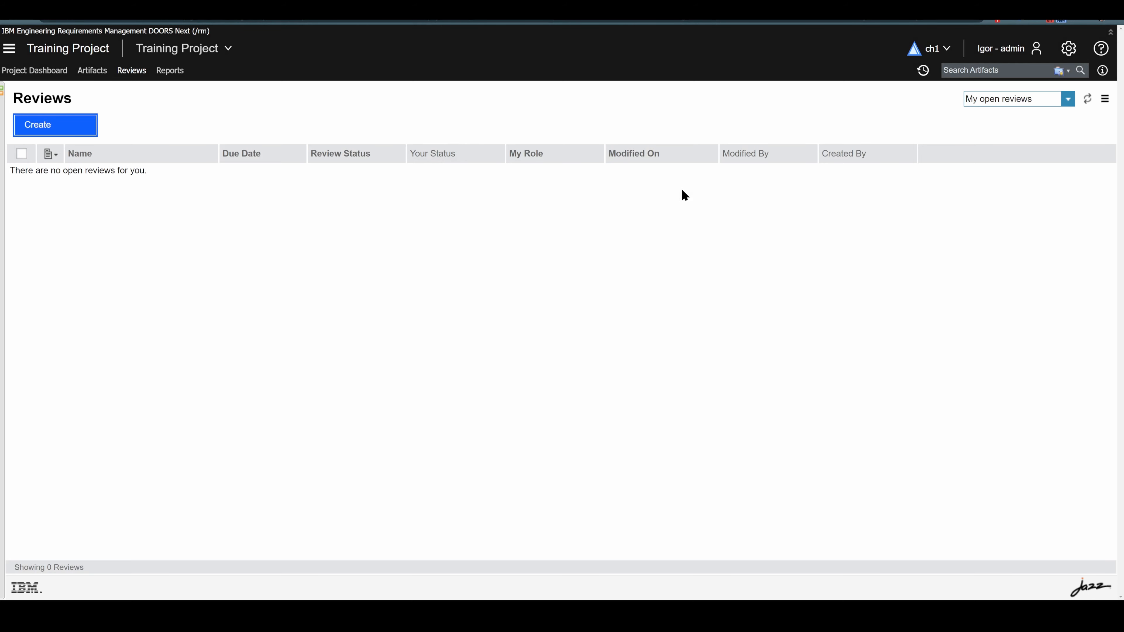
- Start delivering the ch1 change set to its stream
left_click(927, 49)
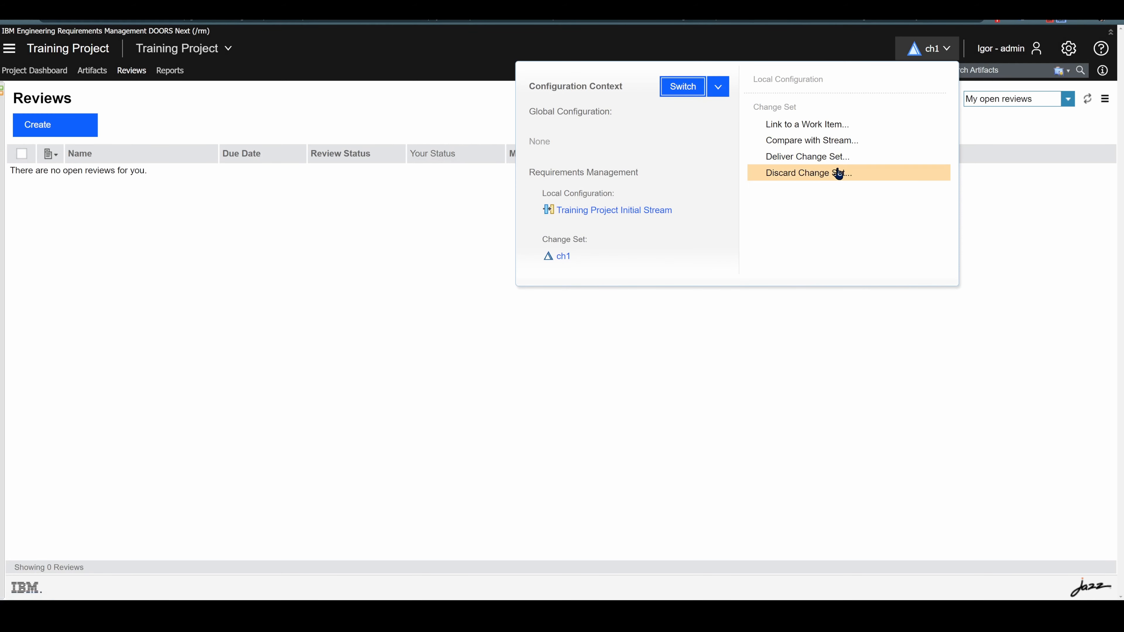
left_click(836, 156)
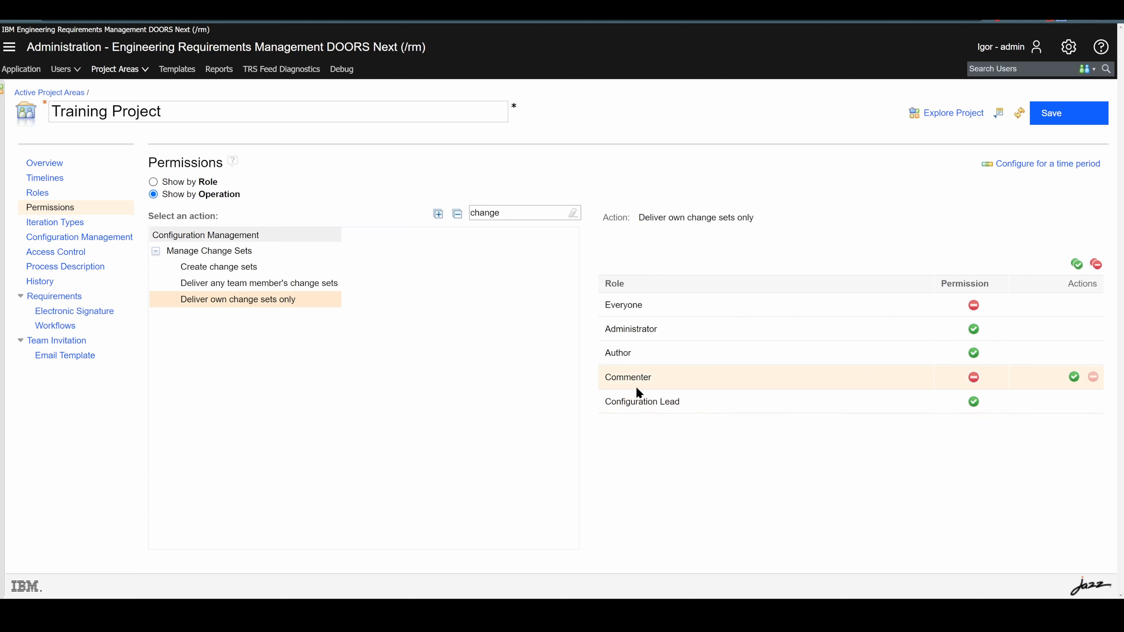
- Revoke the "Deliver own change sets only" permission from the Administrator and Author roles in the Training Project
left_click(205, 284)
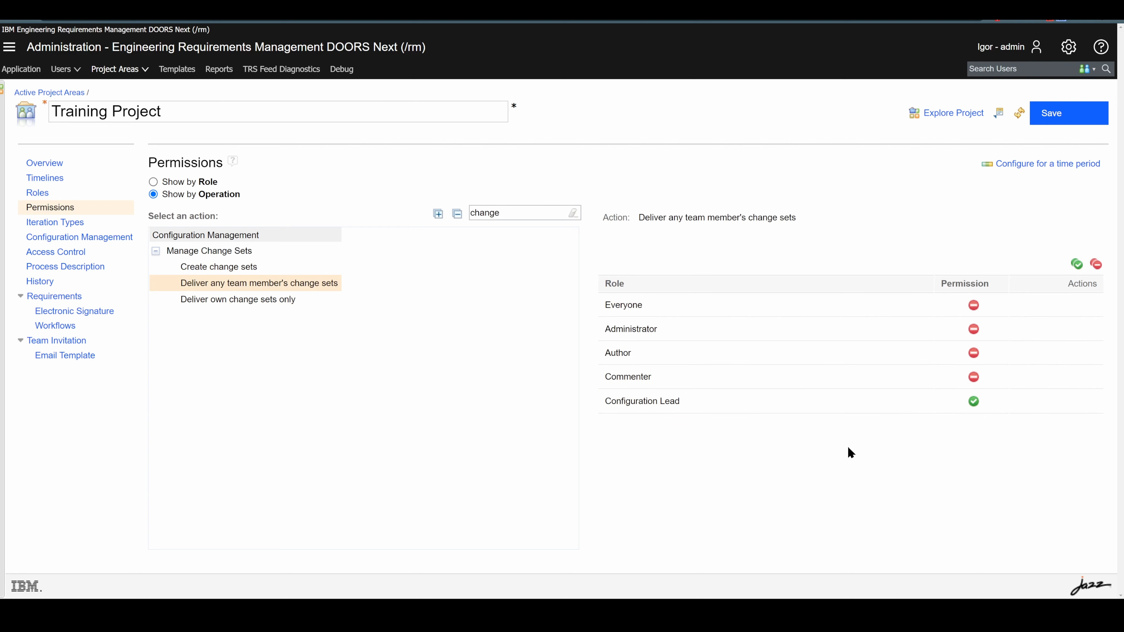
left_click(210, 304)
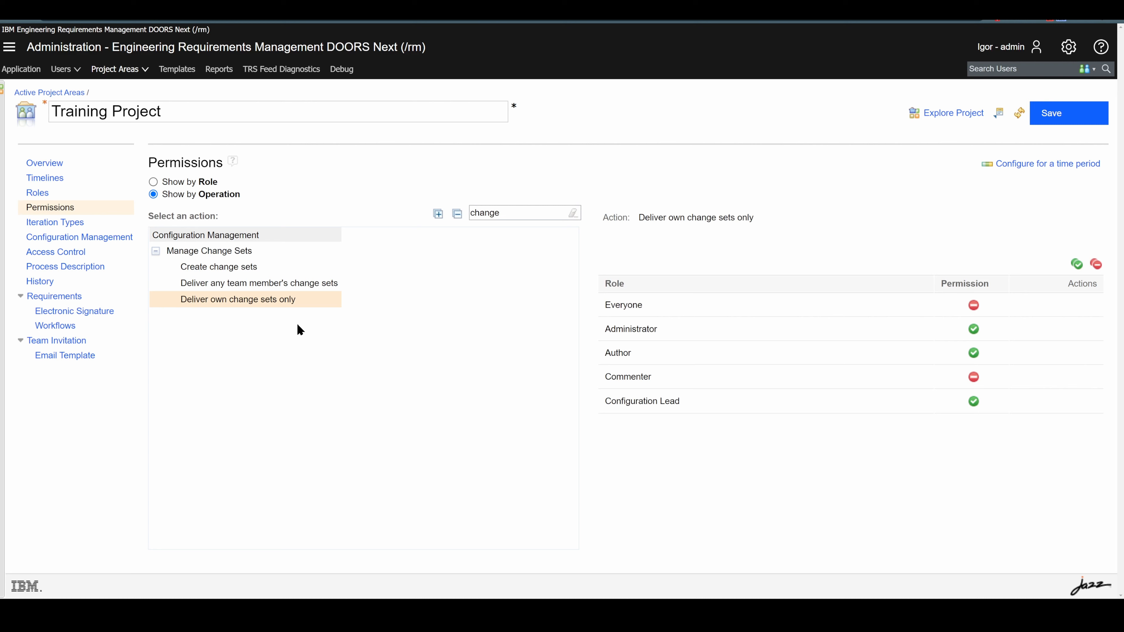
left_click(1093, 328)
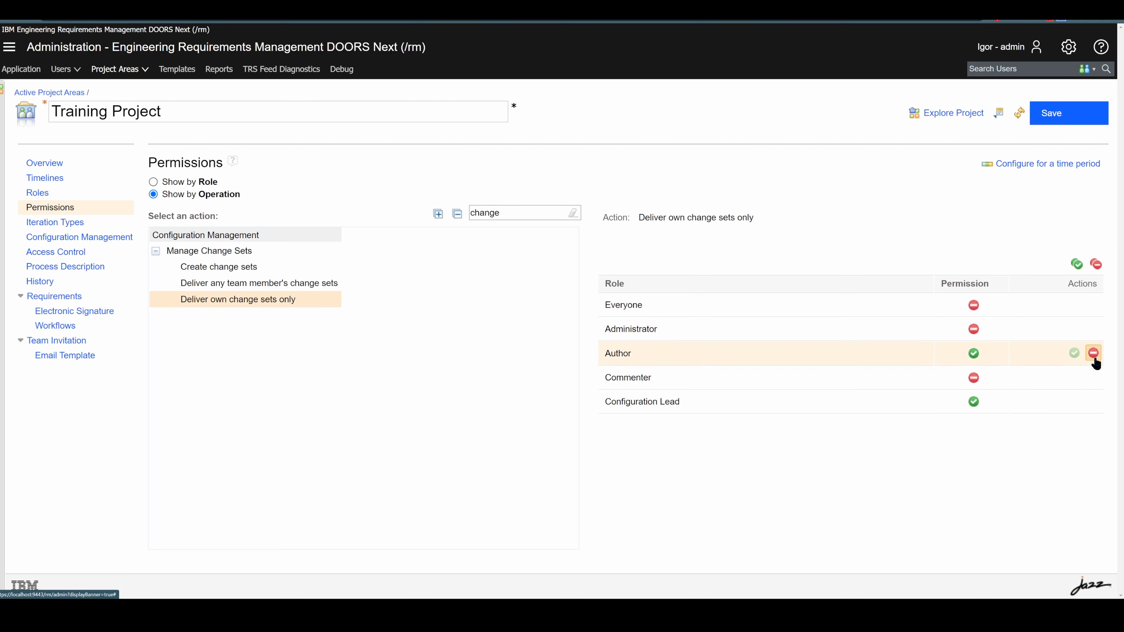
left_click(1094, 354)
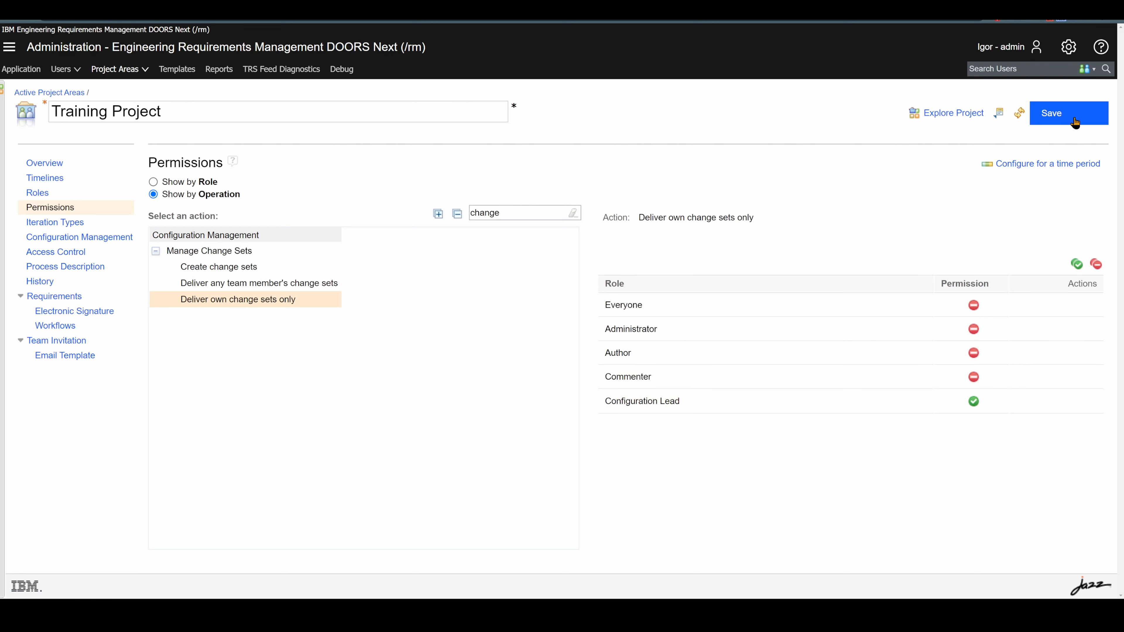
- Grant the "Deliver own change sets only" permission to the Administrator and Author roles, and cancel the current delivery of ch1
left_click(1074, 329)
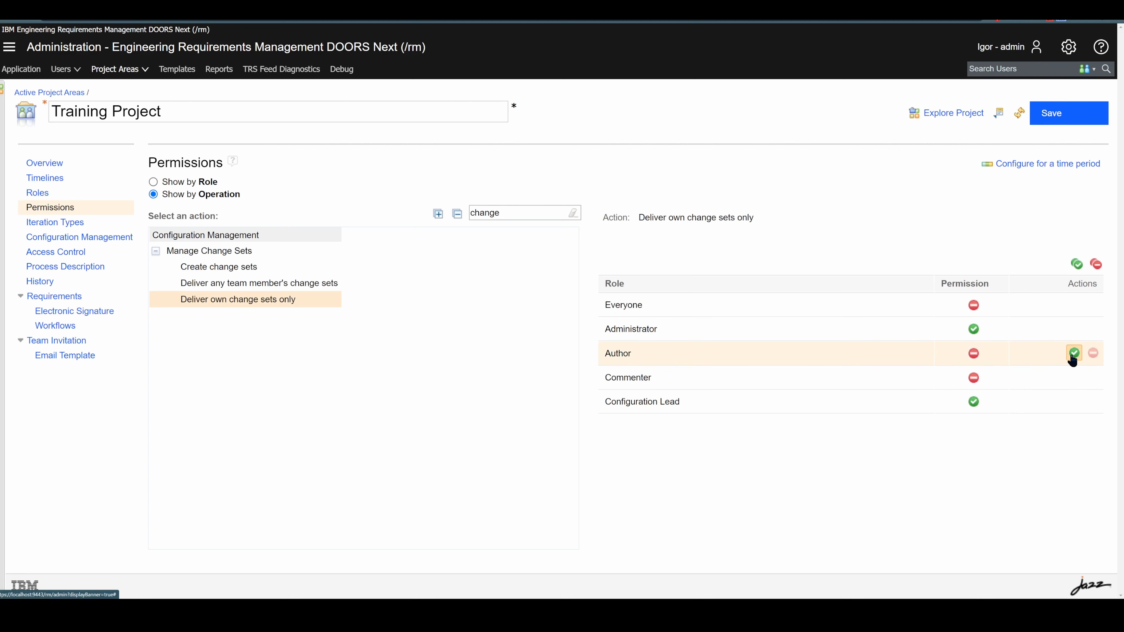
left_click(1073, 353)
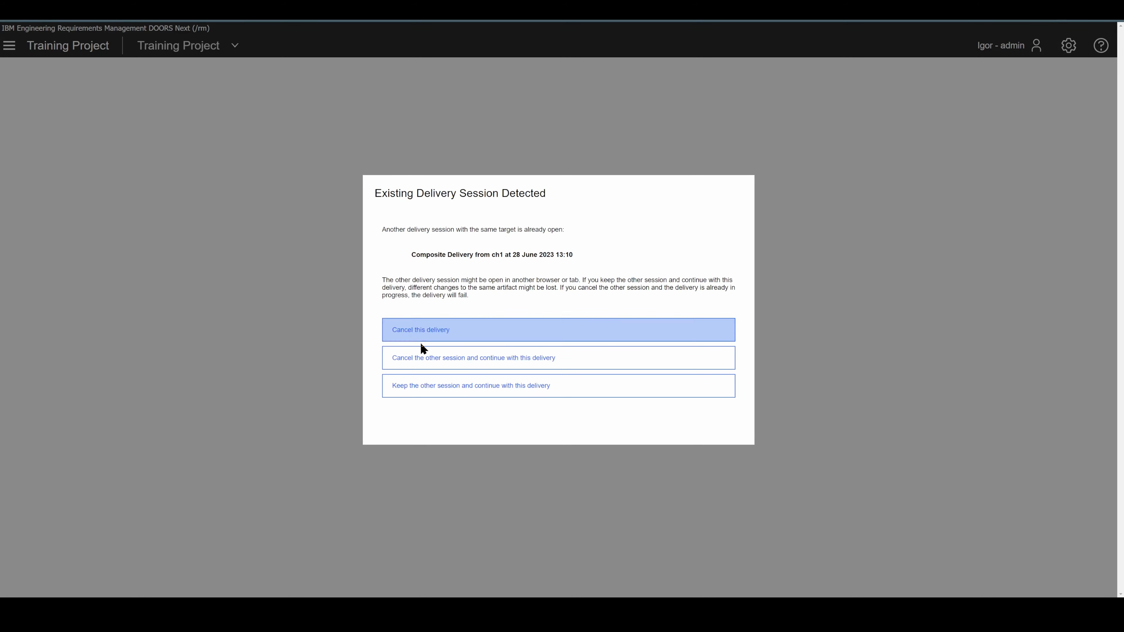
left_click(470, 328)
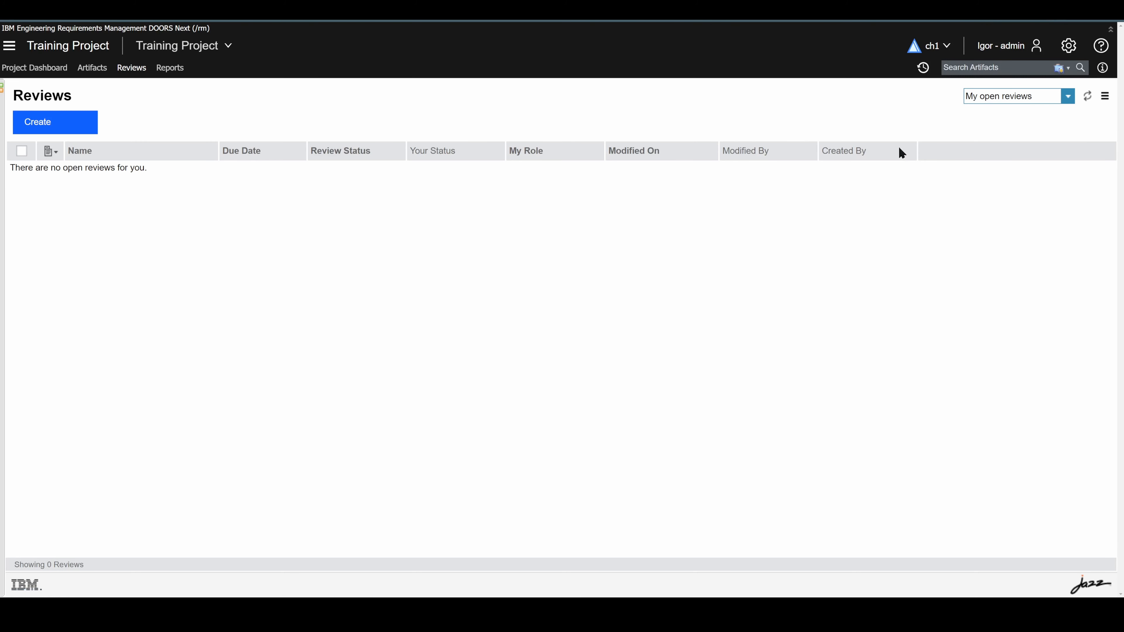
- Require change sets delivered to the Training Project Initial Stream to be linked to an approved change request or work item, and save
left_click(933, 46)
left_click(618, 208)
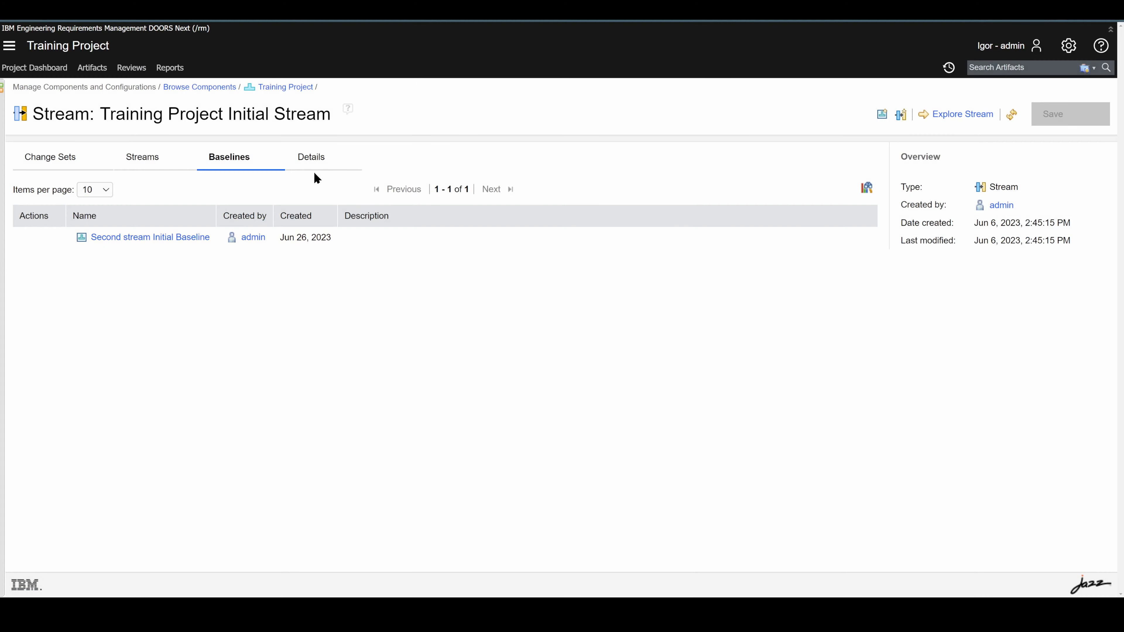
left_click(312, 160)
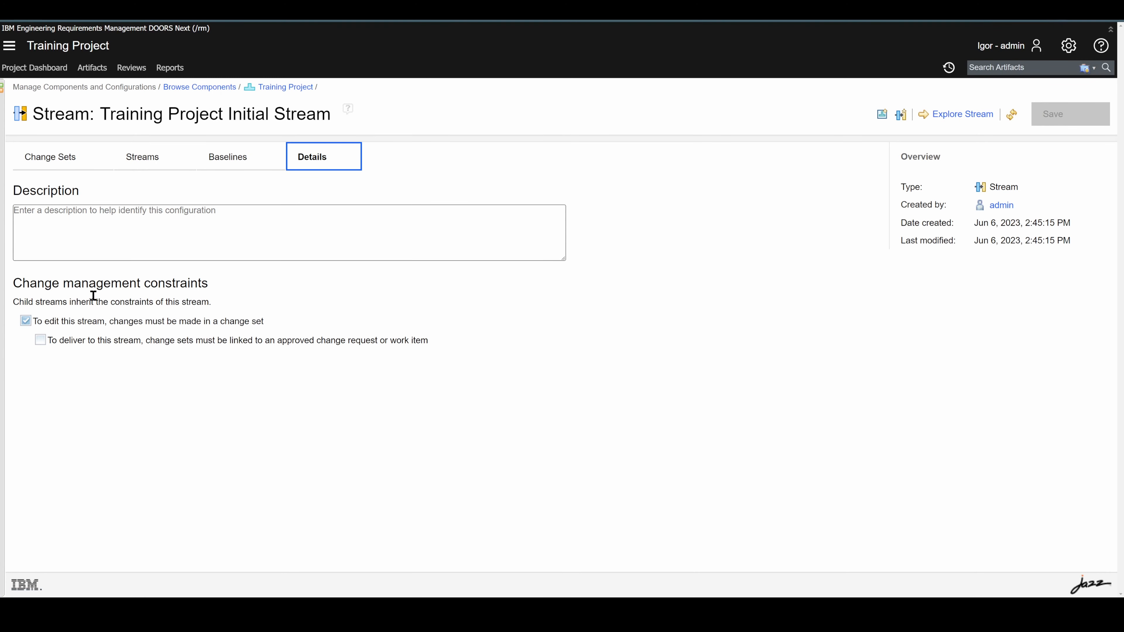
left_click(43, 340)
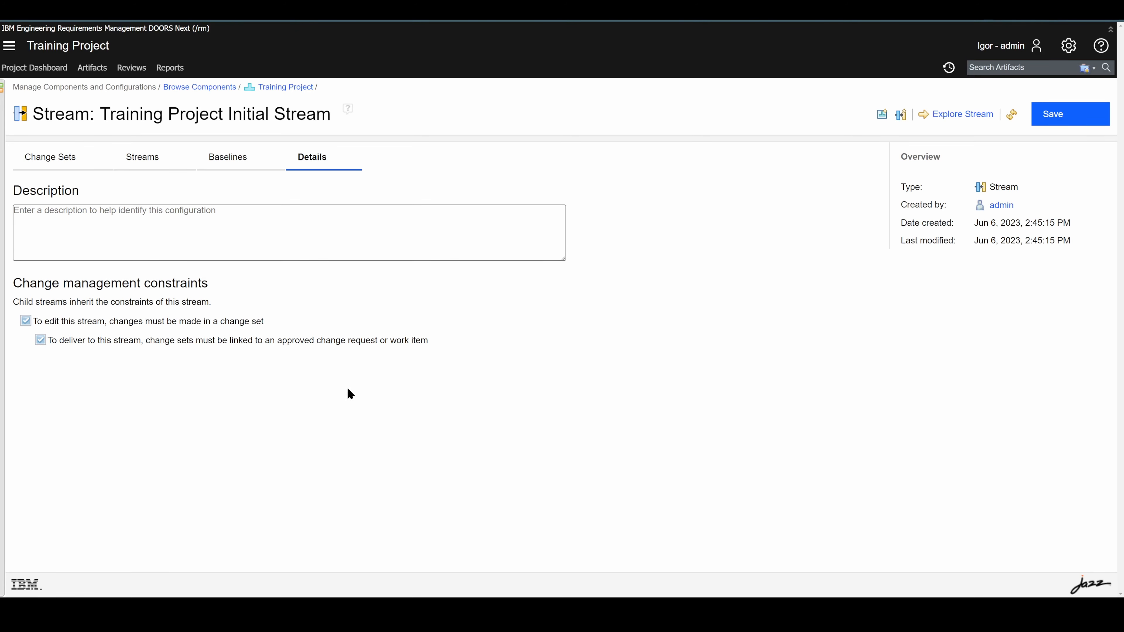
left_click(1062, 114)
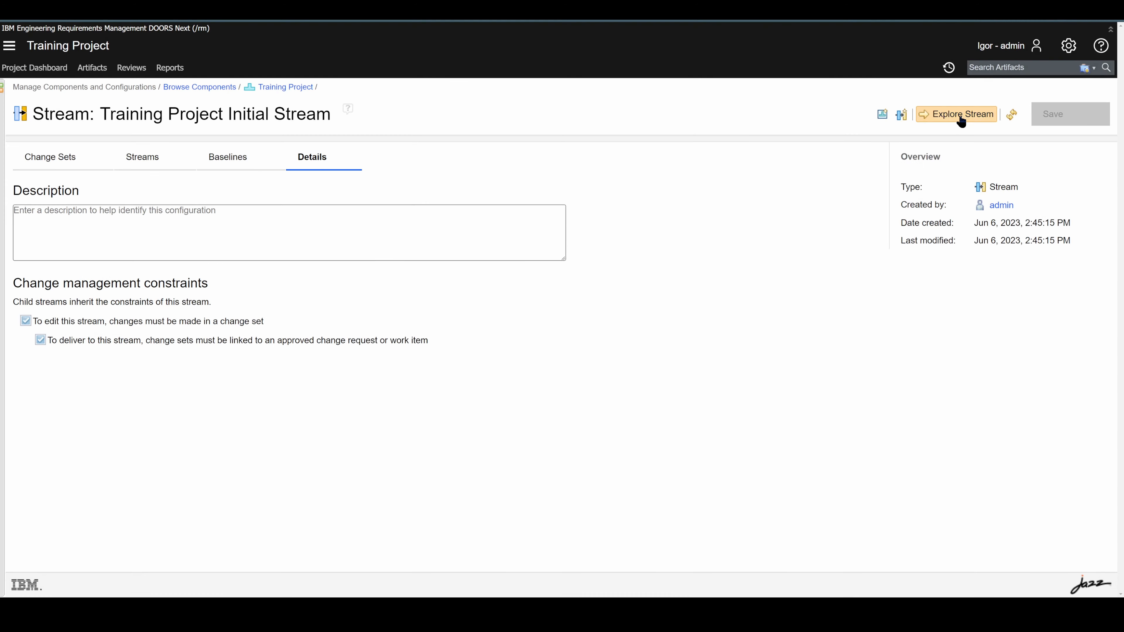
- Explore the Training Project Initial Stream, switch the configuration context to the ch1 change set and try to deliver it
left_click(958, 115)
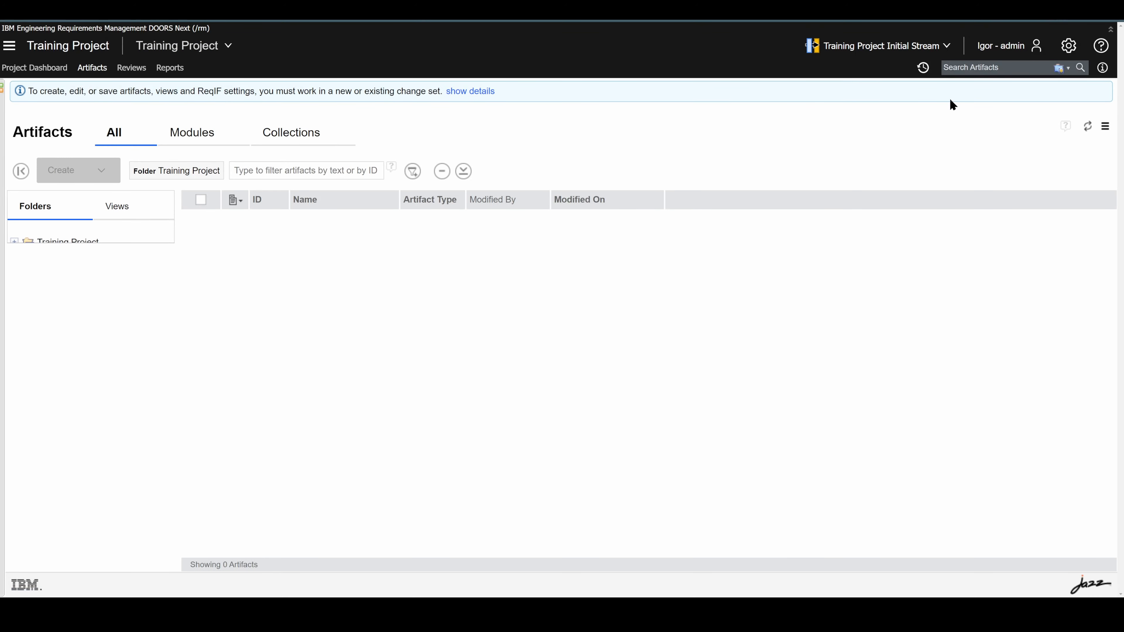
left_click(890, 46)
left_click(682, 85)
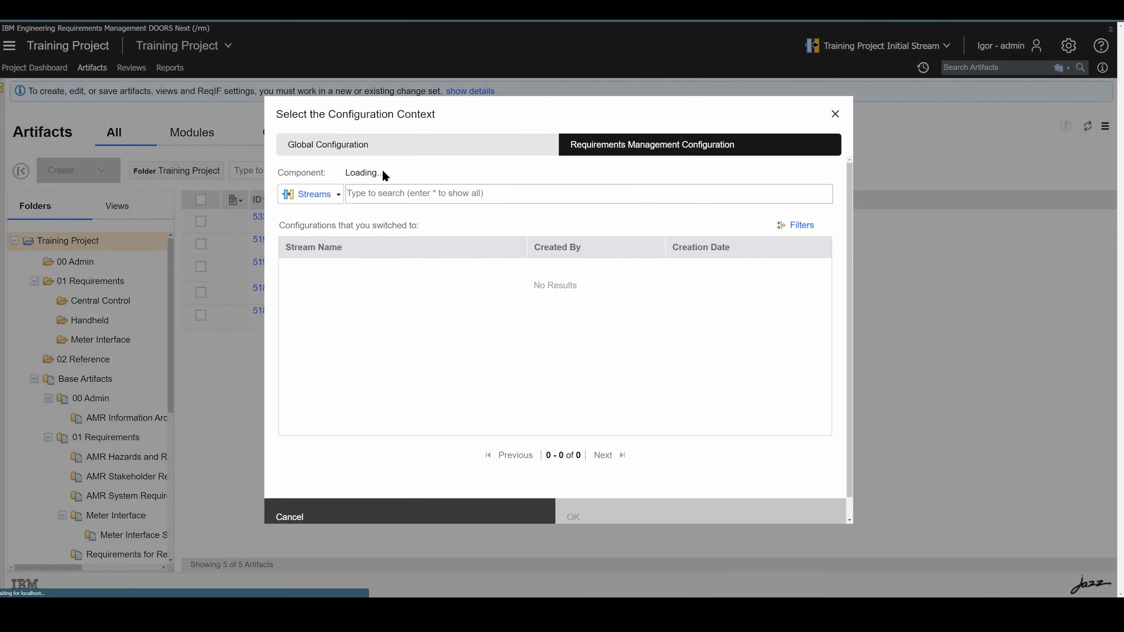
left_click(320, 182)
left_click(315, 237)
left_click(307, 265)
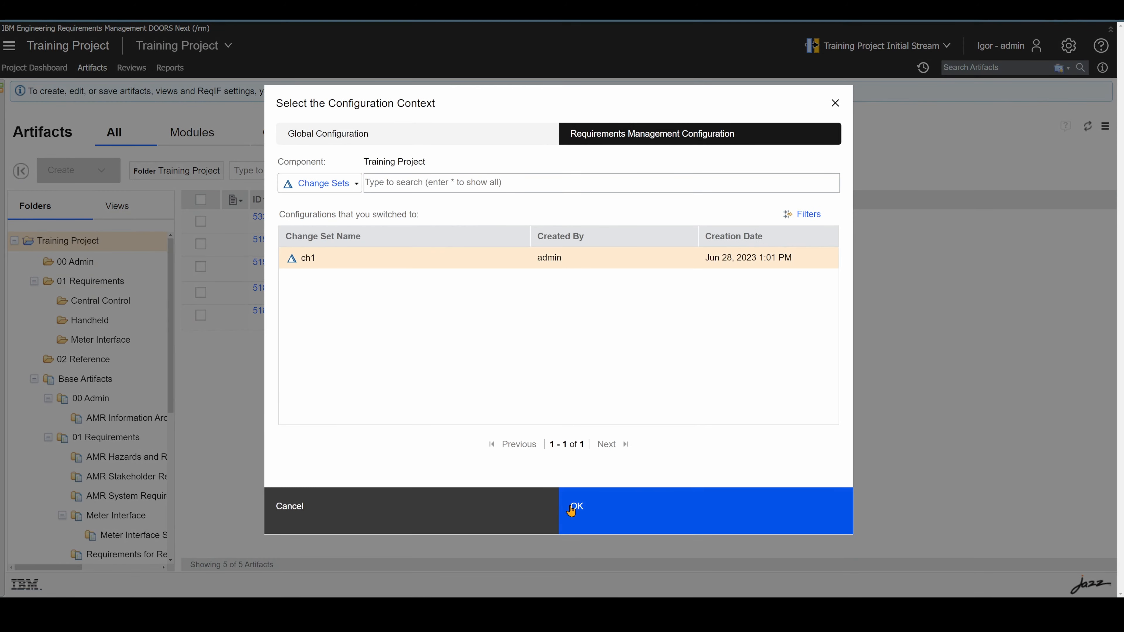
left_click(573, 506)
left_click(928, 47)
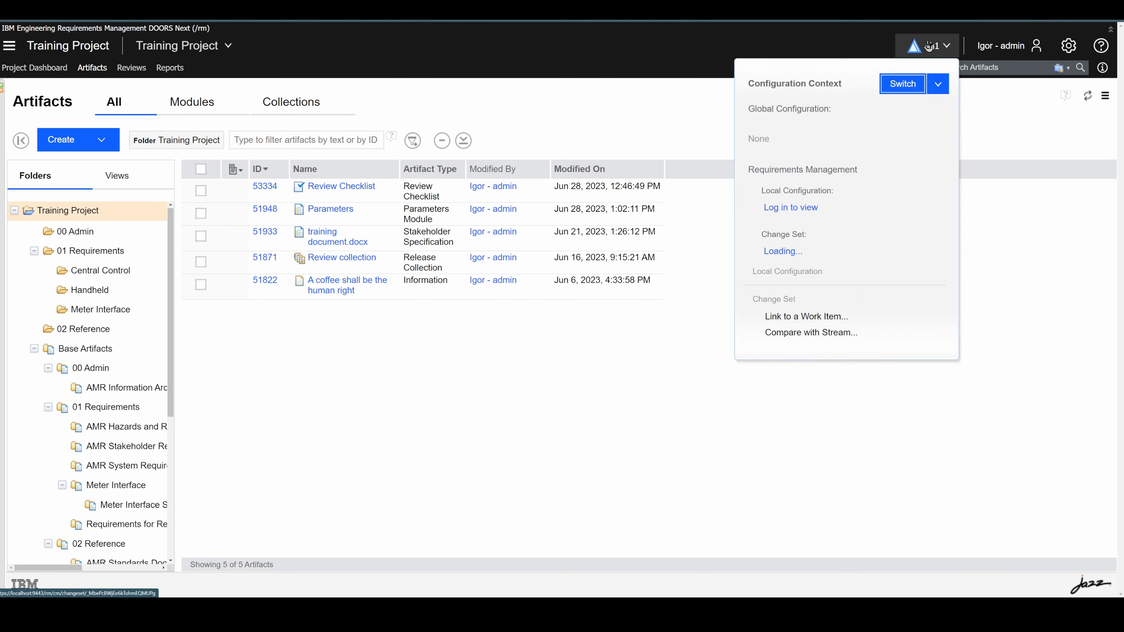
left_click(807, 154)
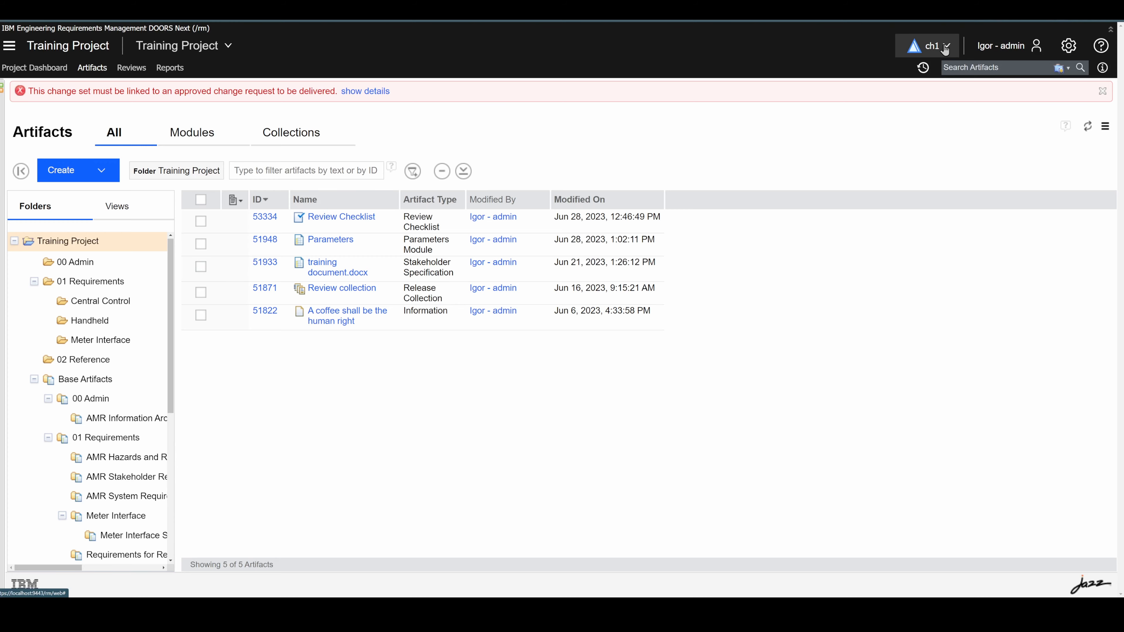
- Link ch1 to a new Project Change Request in Formal Review Process with the summary "Please review my changeset and approve"
mouse_move(932, 57)
left_click(813, 120)
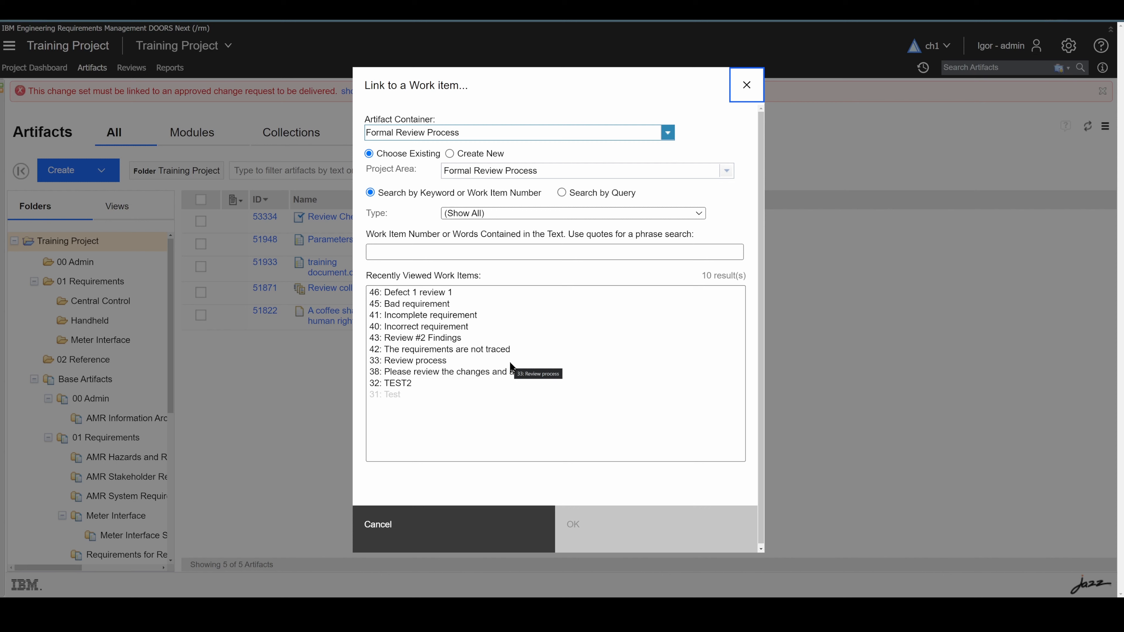
left_click(449, 154)
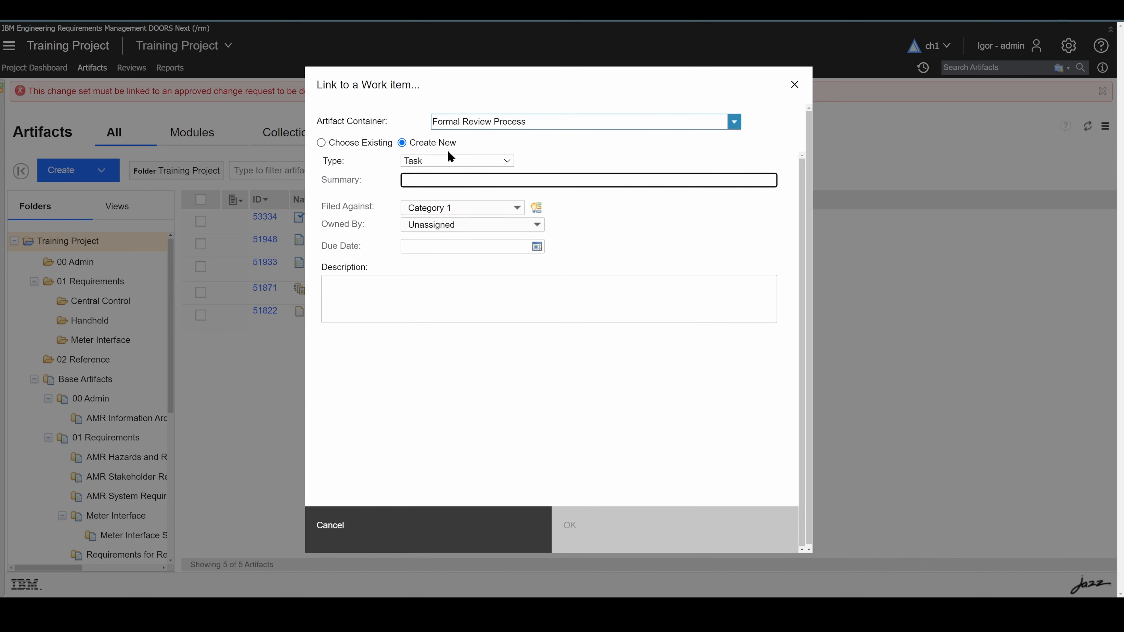
left_click(452, 160)
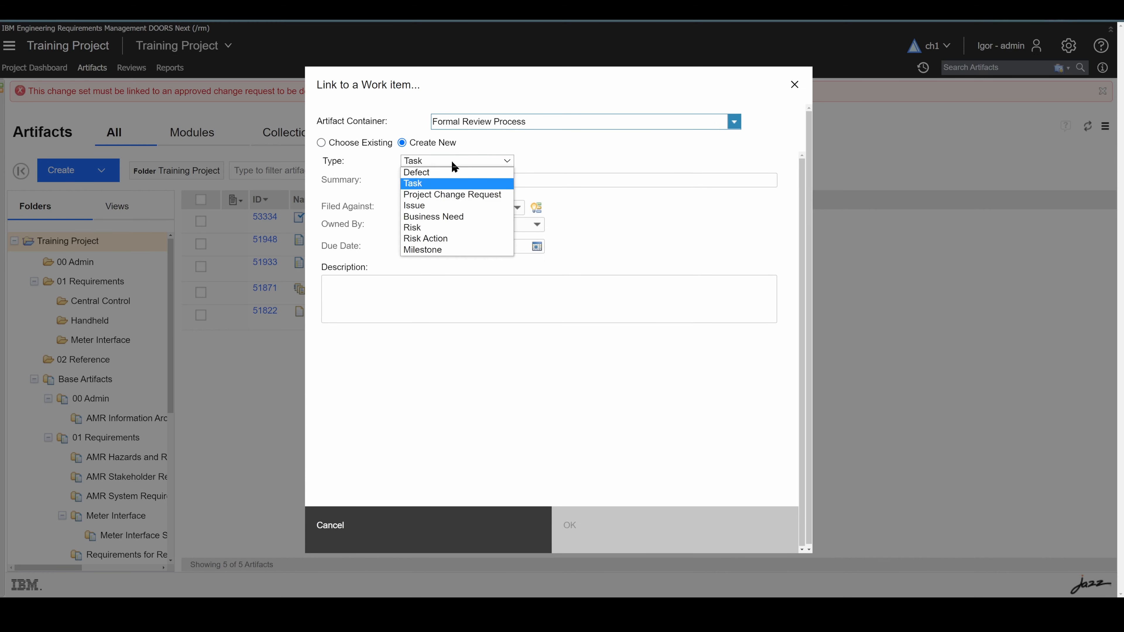
left_click(452, 194)
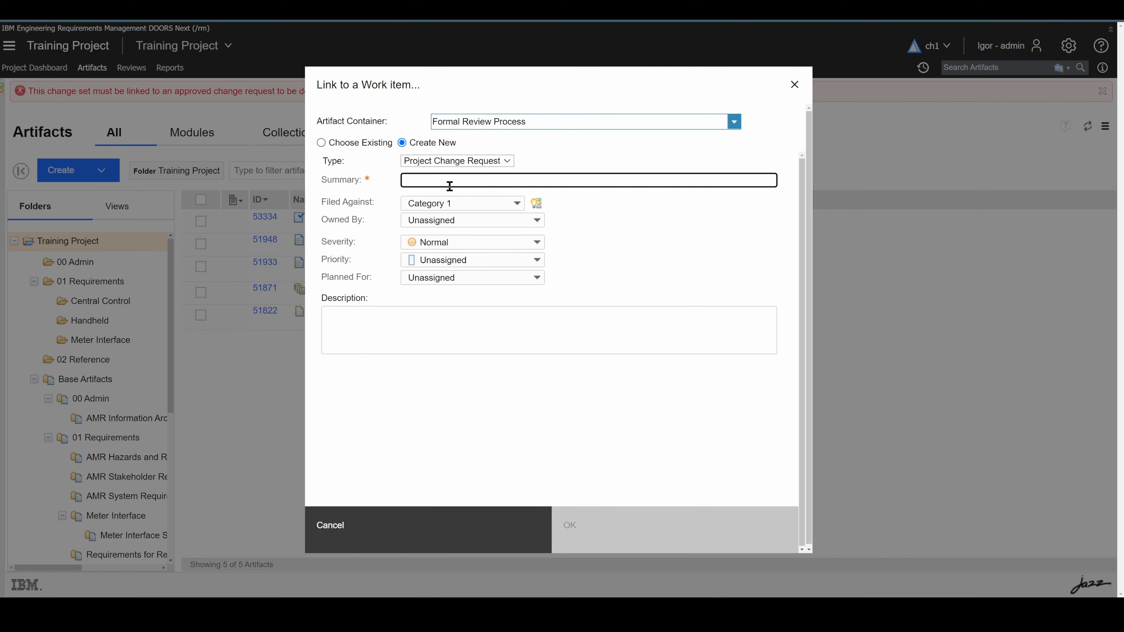
type("Please review my changeset and approve")
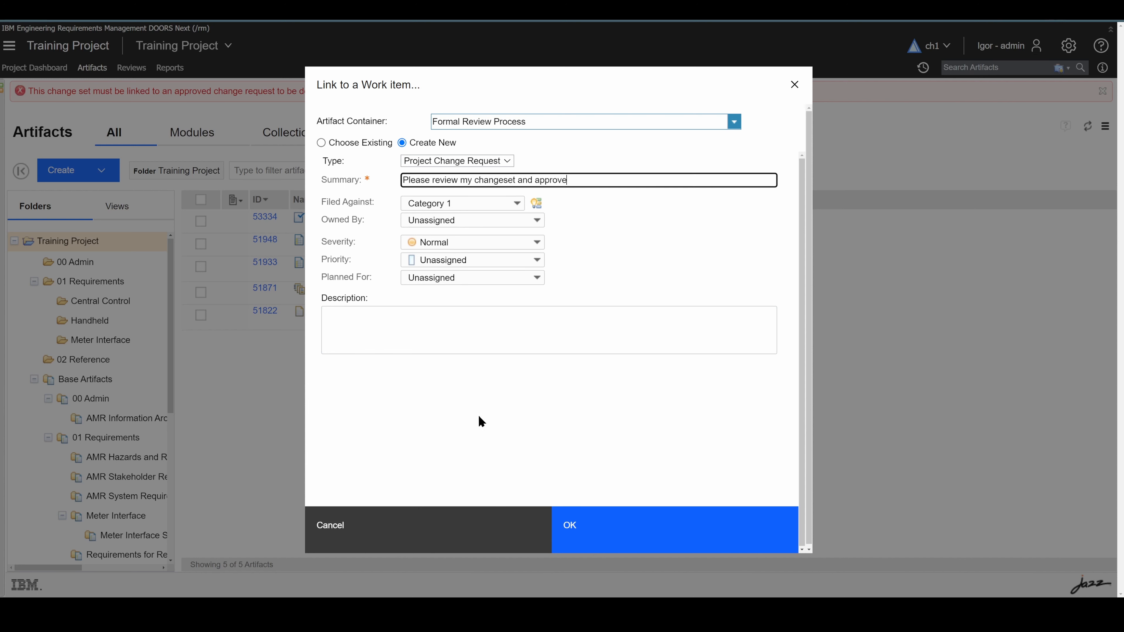
left_click(590, 537)
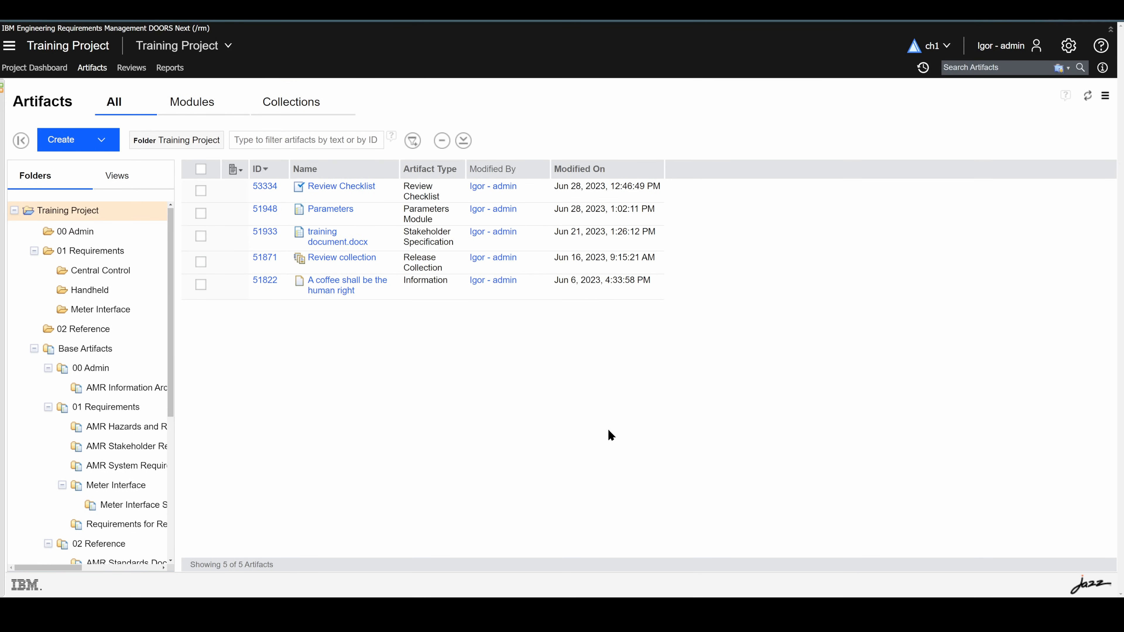
- Open the work item linked to ch1 in Engineering Workflow Management, add an approval named "Approval" and save it
left_click(937, 47)
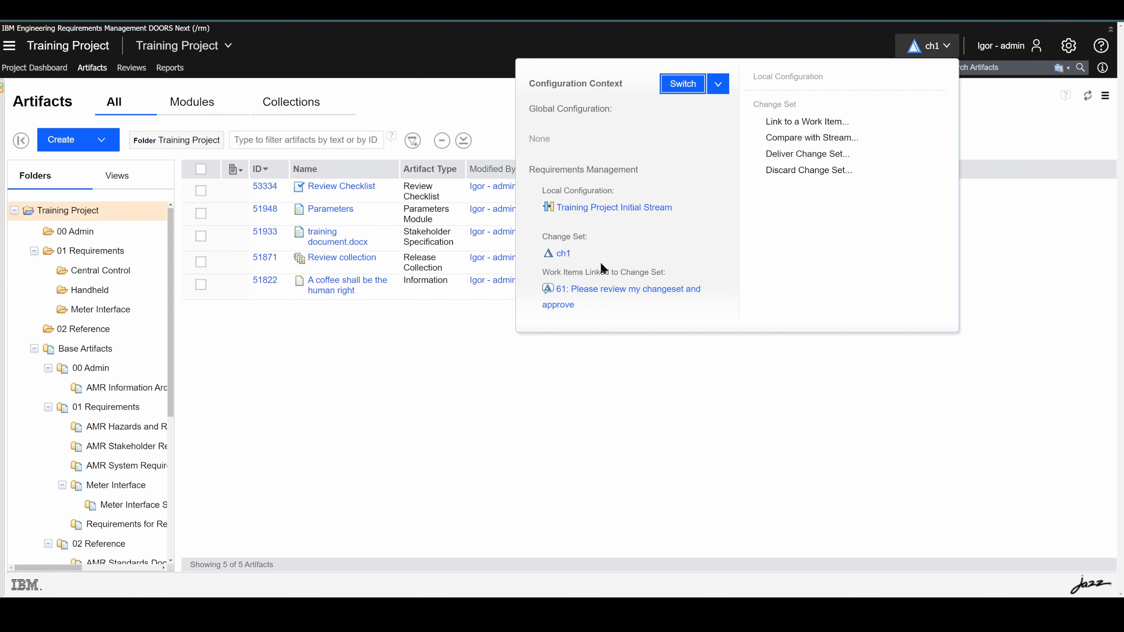
mouse_move(608, 289)
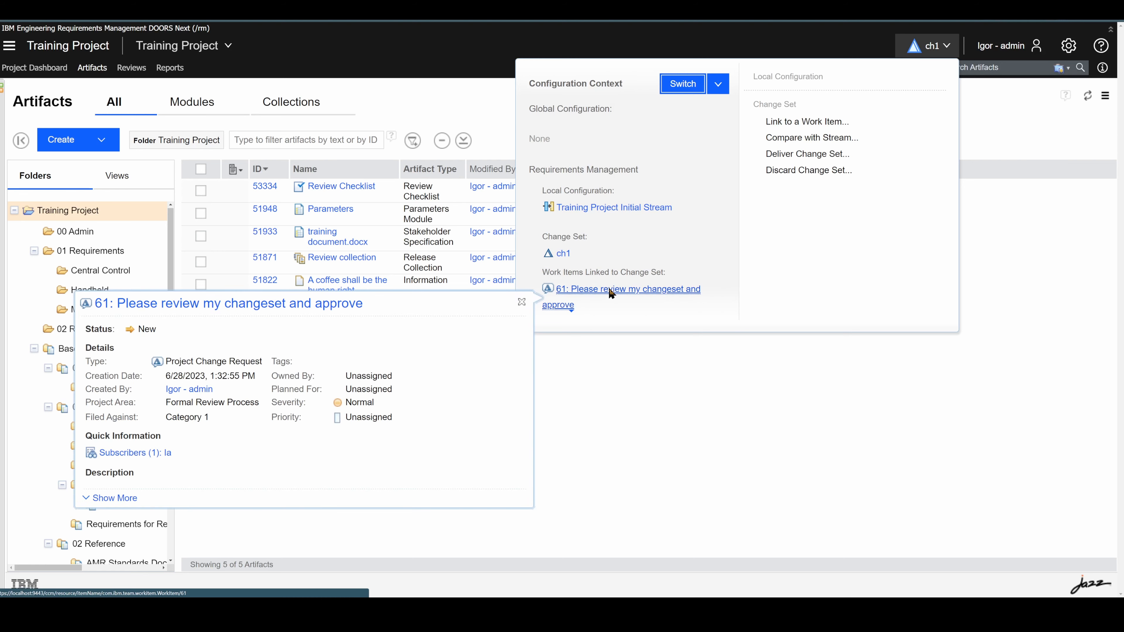
left_click(609, 290)
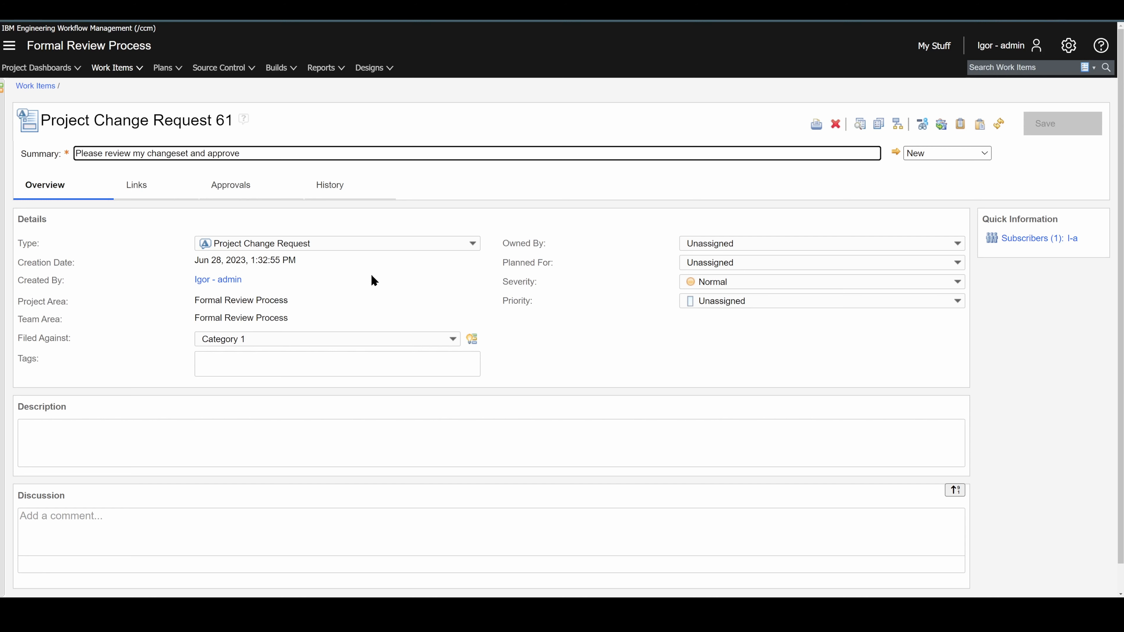
left_click(235, 194)
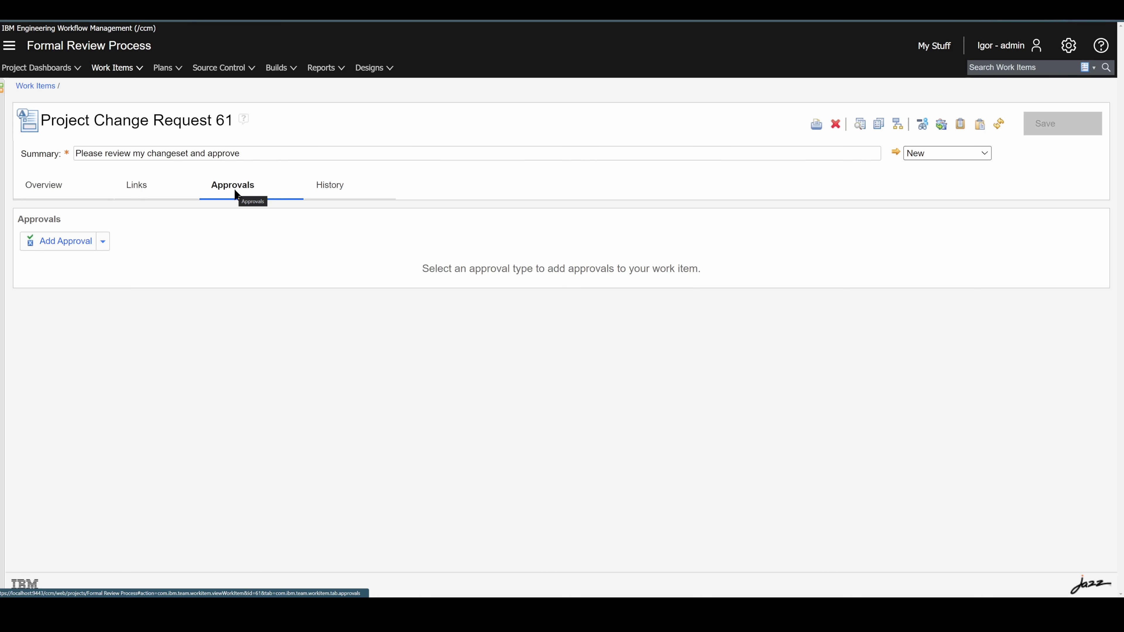
left_click(66, 242)
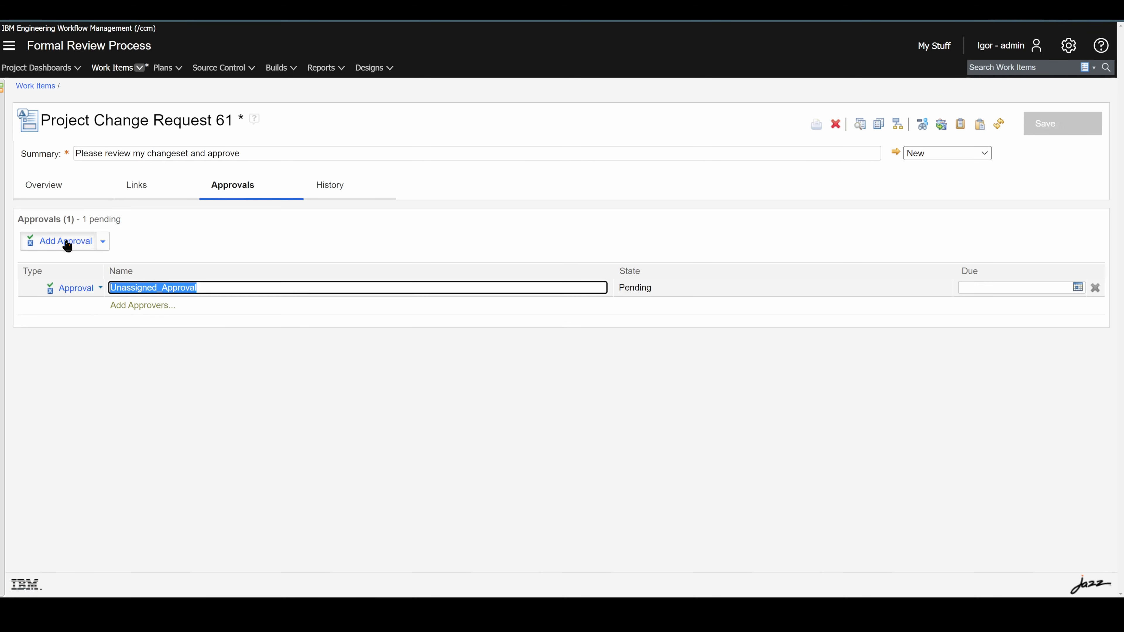
double_click(255, 291)
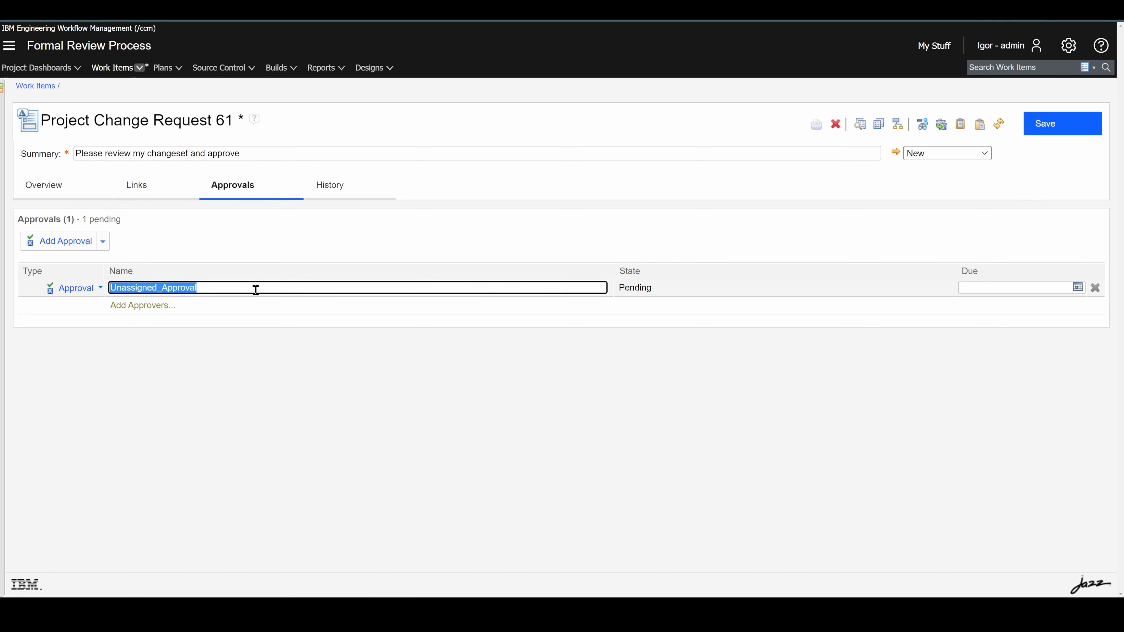
type("Approval")
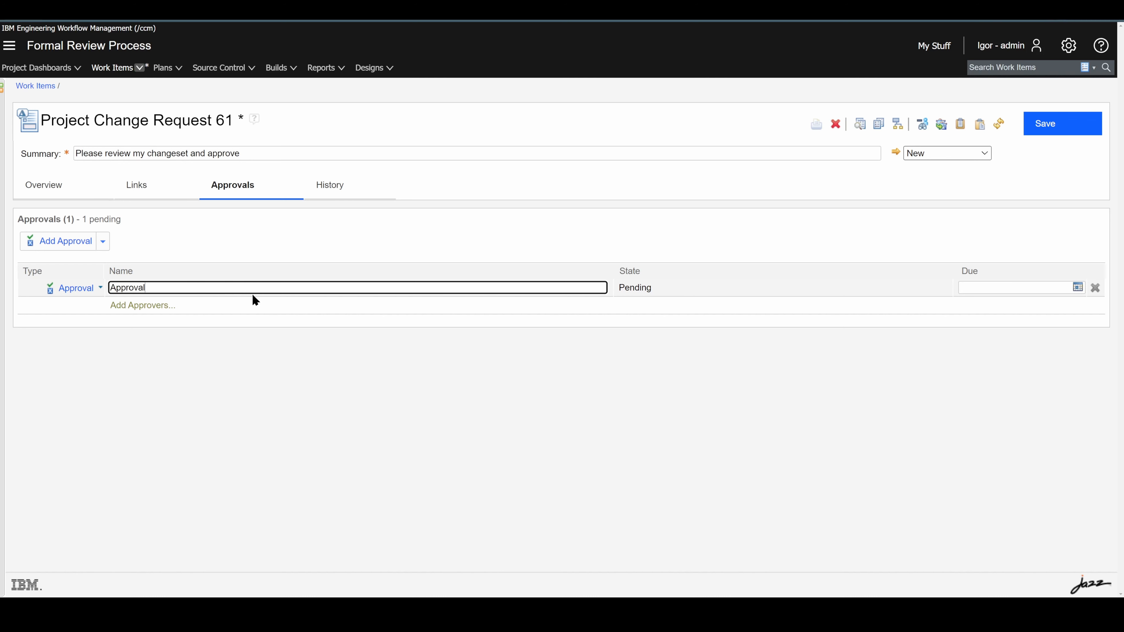
left_click(1049, 128)
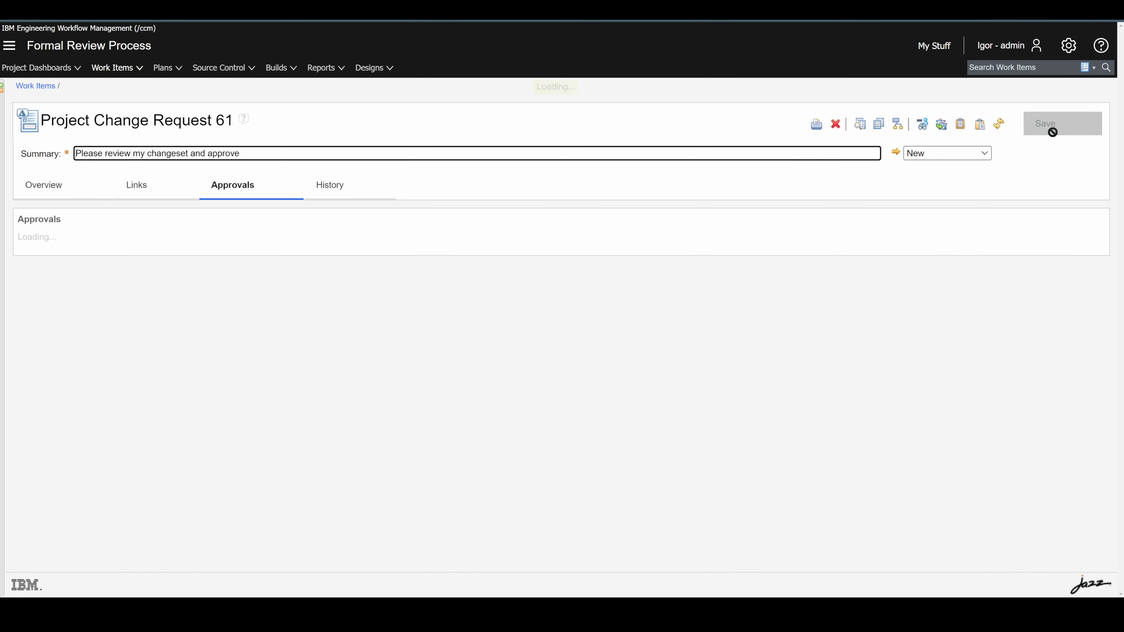
- Add the administrator user as approver of the change request's approval and save the work item
left_click(146, 306)
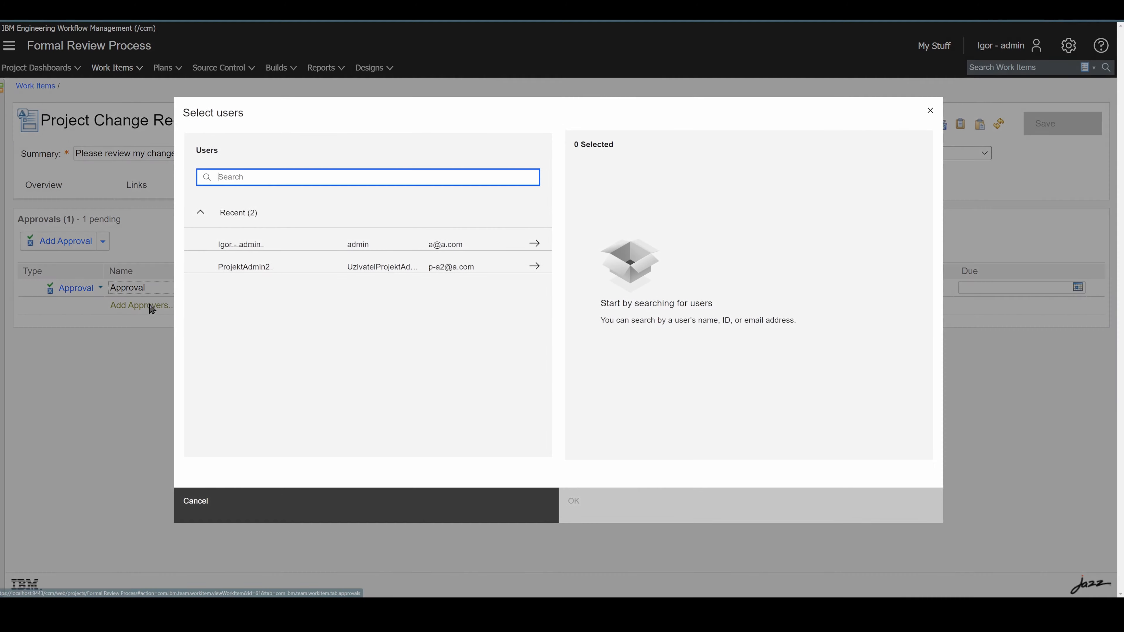
left_click(535, 243)
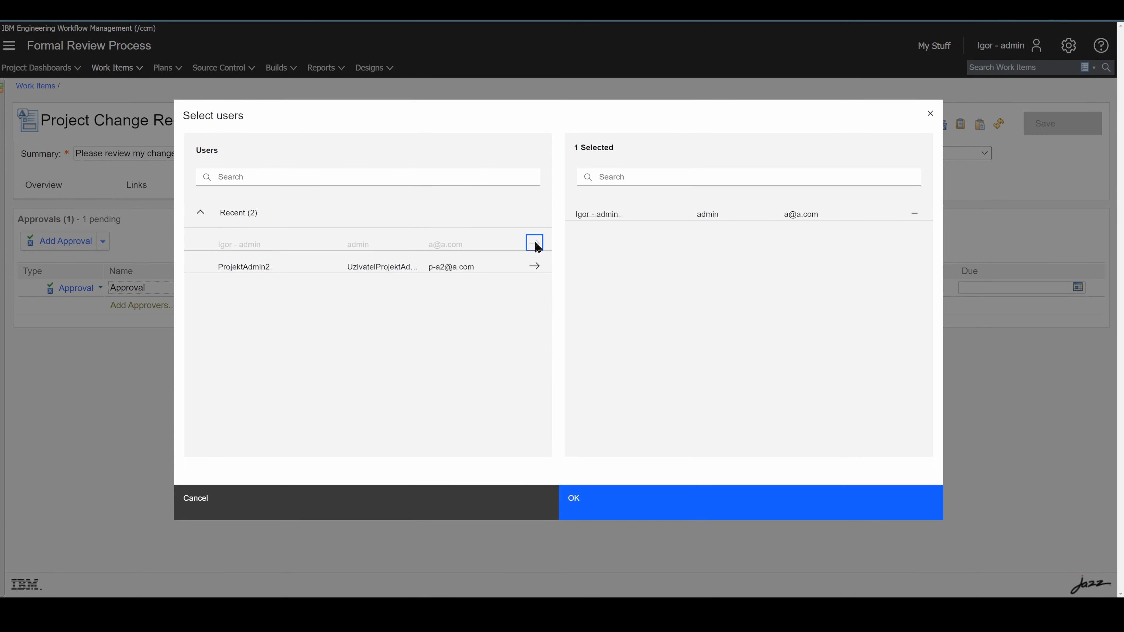
left_click(575, 501)
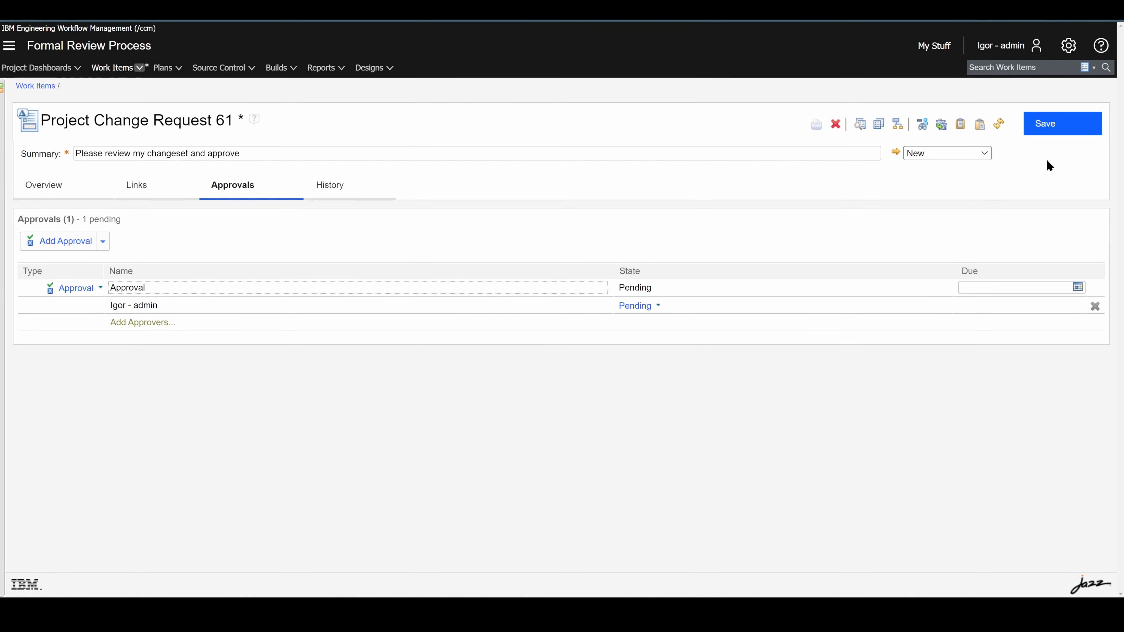
left_click(1070, 129)
- Set the approver's state to Approved and save the change request
left_click(658, 306)
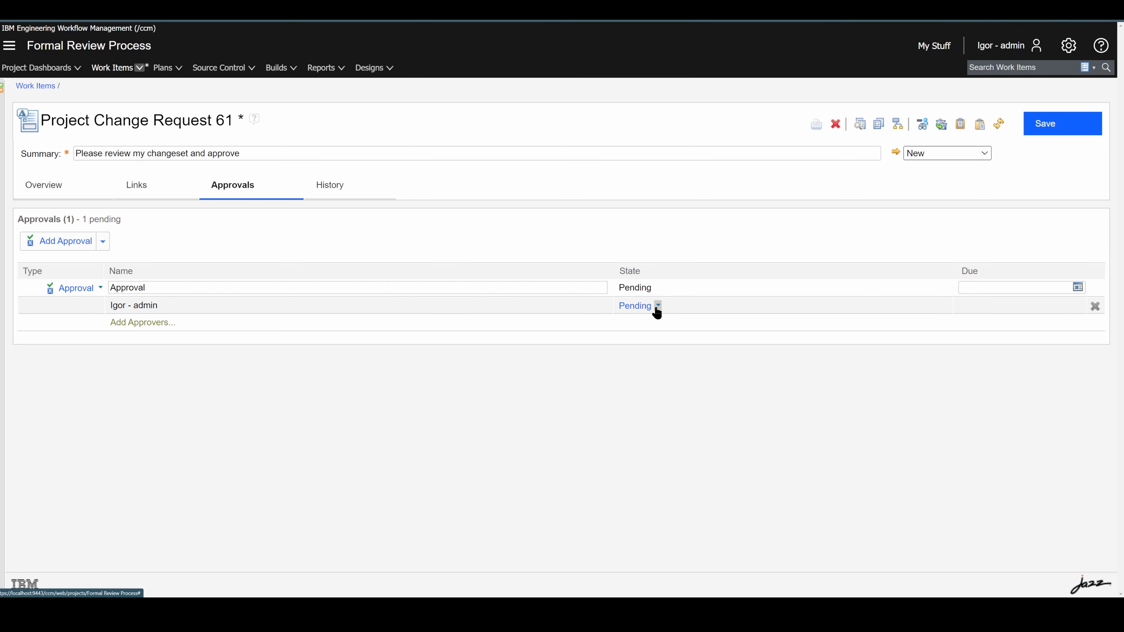
left_click(647, 321)
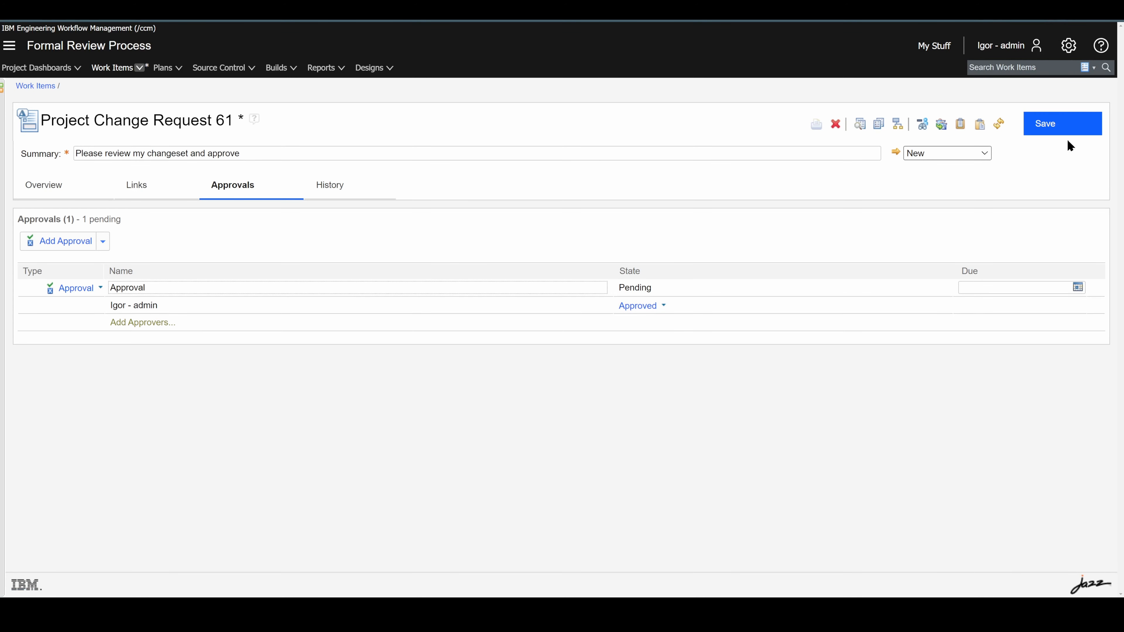
left_click(1084, 129)
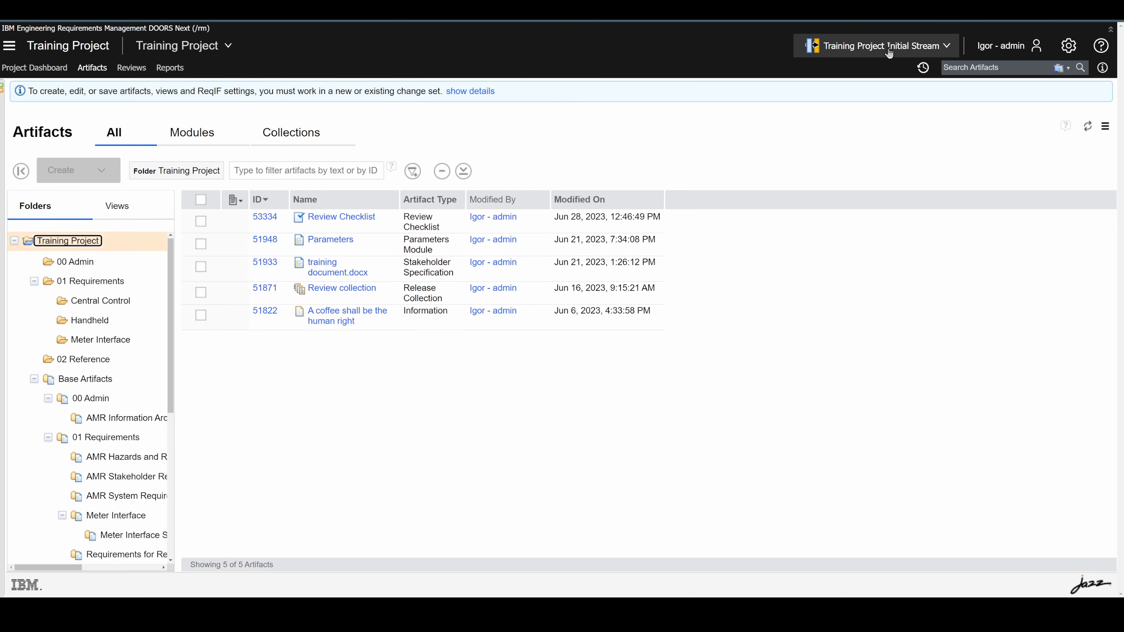
- Switch the requirements management configuration context from the stream to the change set ch1
left_click(876, 45)
left_click(682, 85)
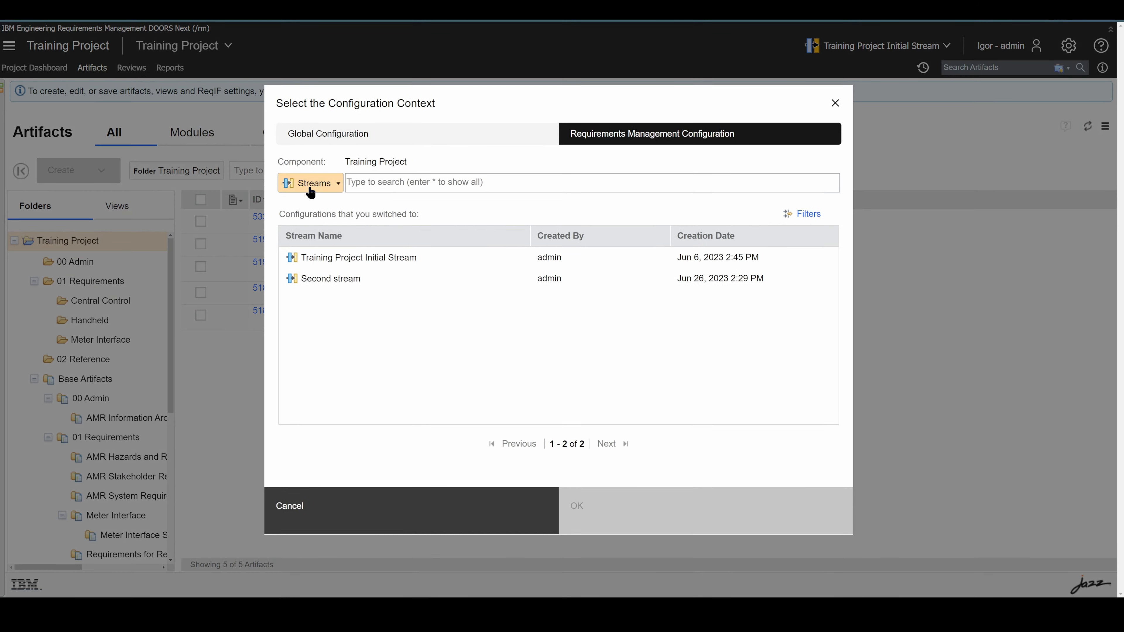
left_click(310, 183)
left_click(314, 242)
left_click(336, 257)
left_click(627, 518)
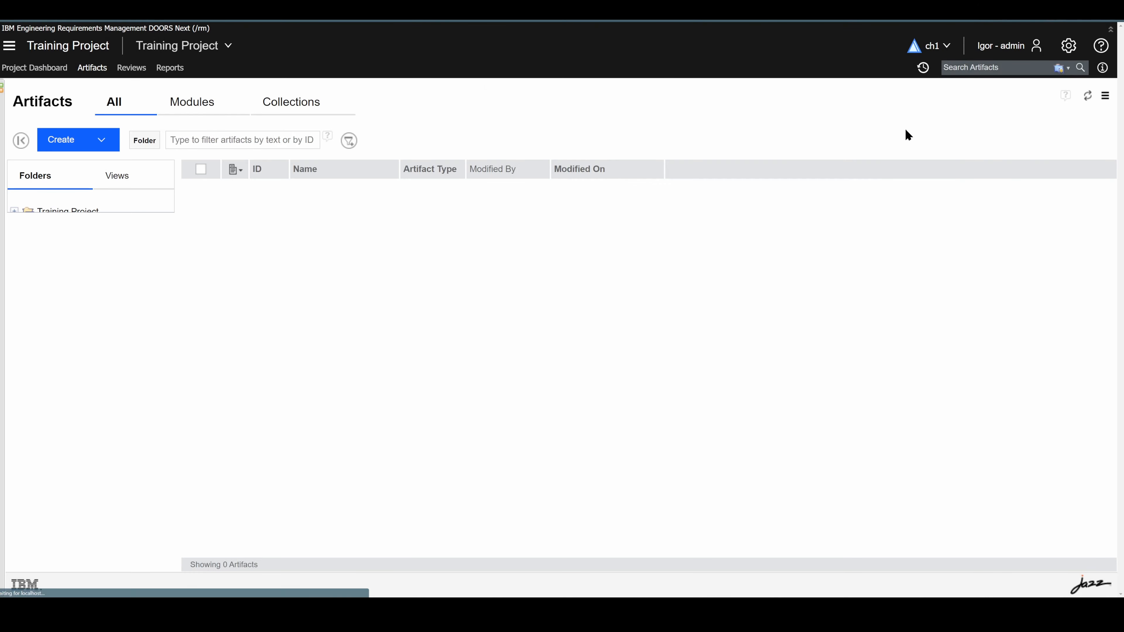
- Check the delivery options for change set ch1 and leave without delivering it
left_click(935, 49)
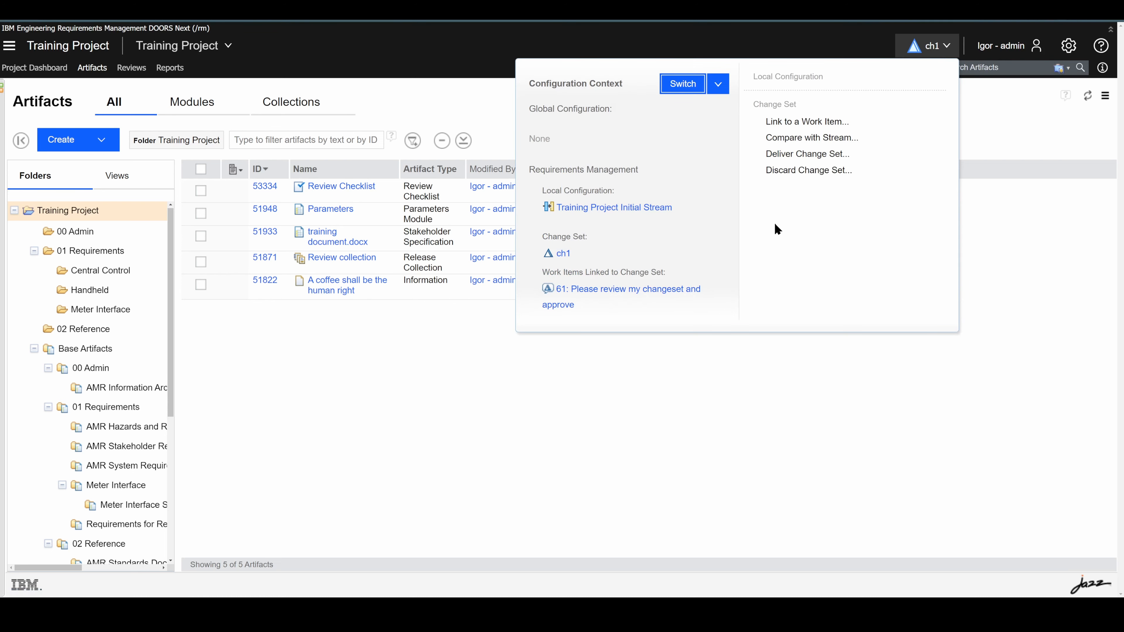
left_click(782, 149)
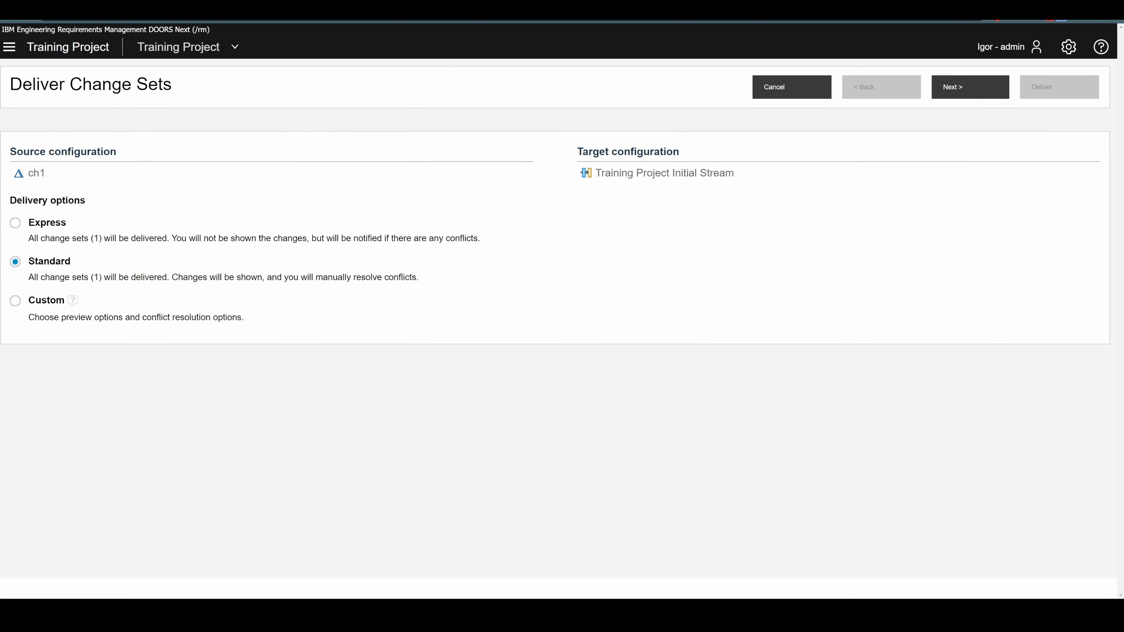
left_click(787, 84)
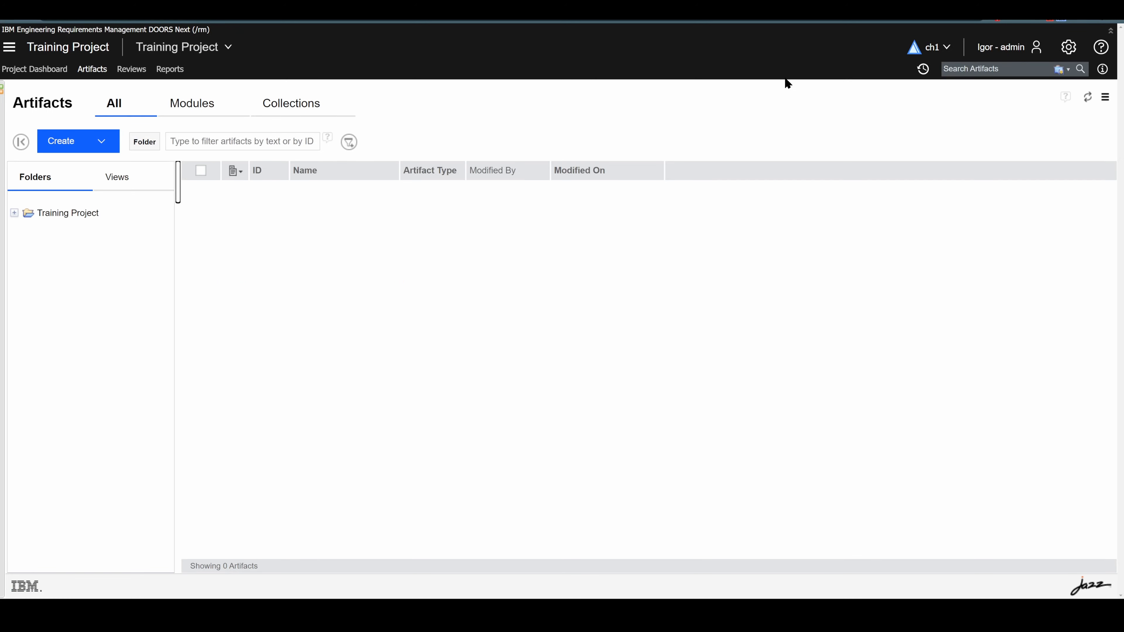
- Discard the change set ch1 together with its work item links
left_click(923, 48)
left_click(821, 176)
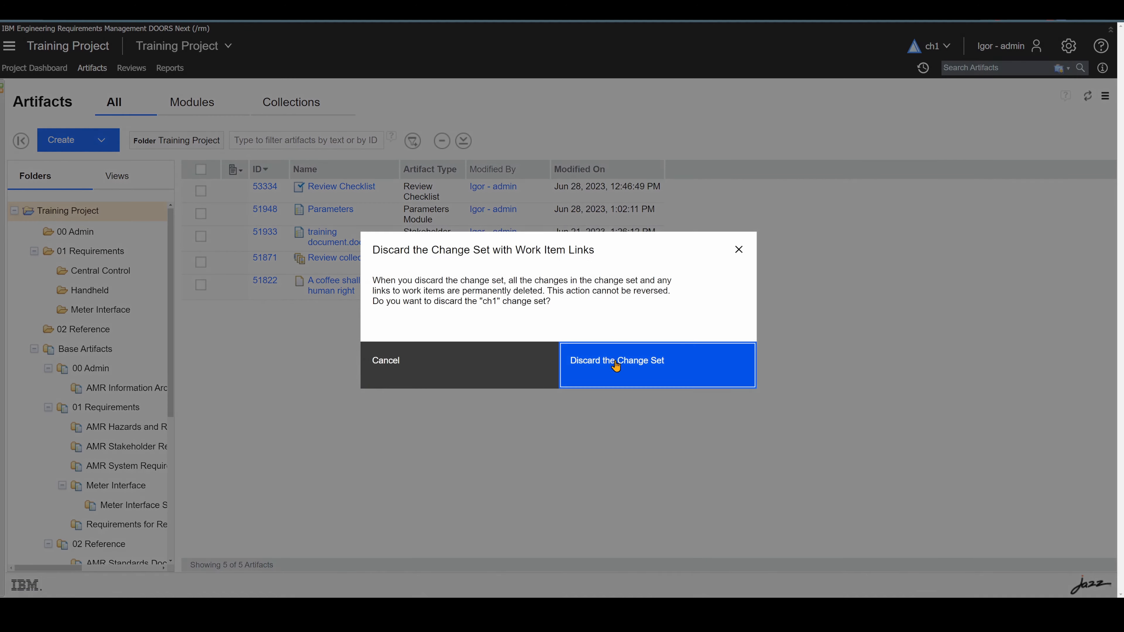
left_click(614, 364)
left_click(712, 384)
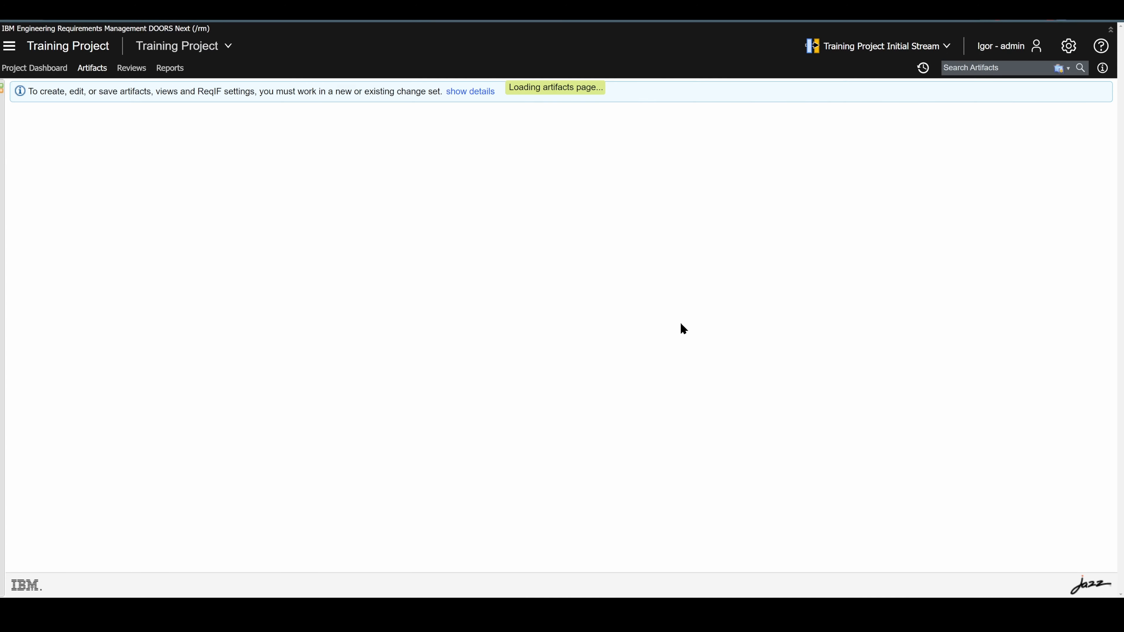
- Remove the constraint that edits to Training Project Initial Stream must be made in a change set, and save the stream
left_click(905, 46)
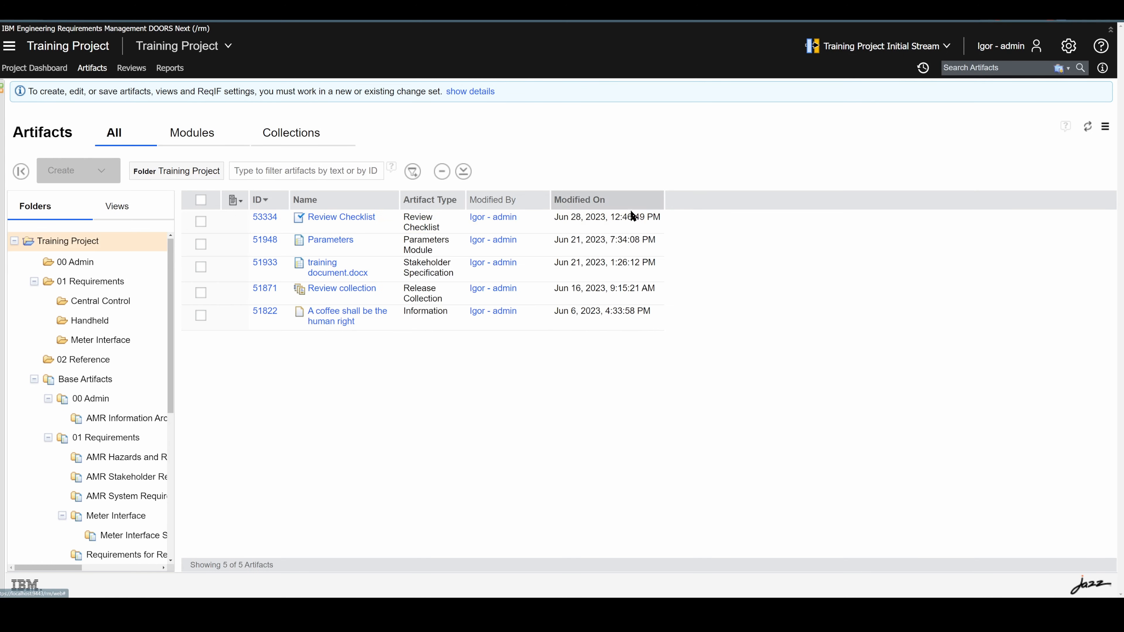
left_click(885, 46)
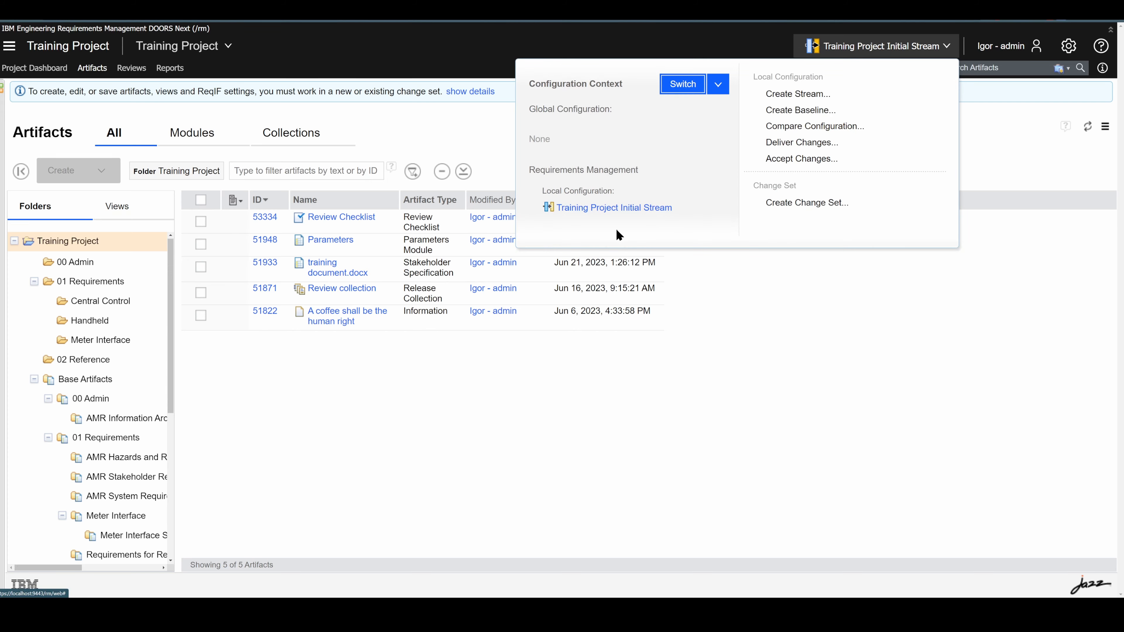
left_click(619, 209)
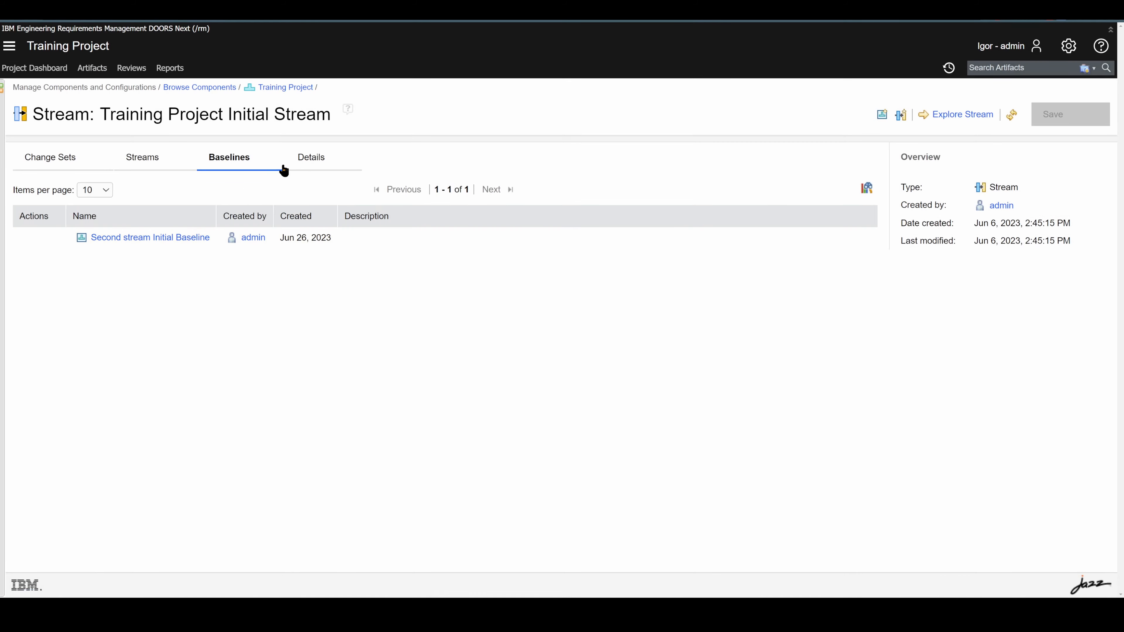
left_click(317, 163)
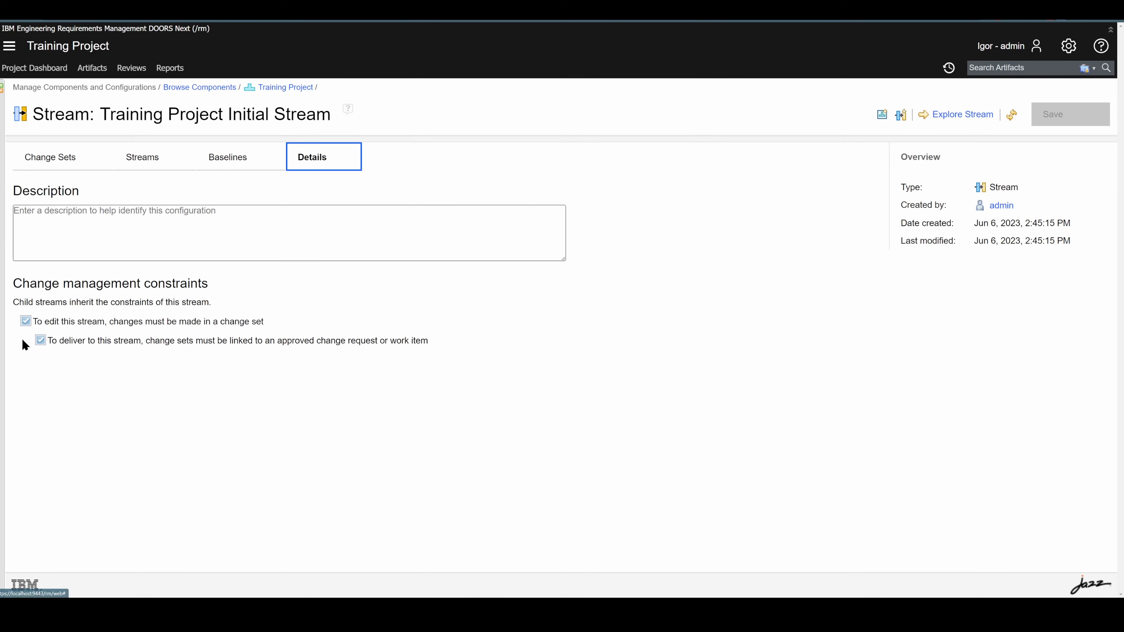
left_click(25, 323)
left_click(1071, 114)
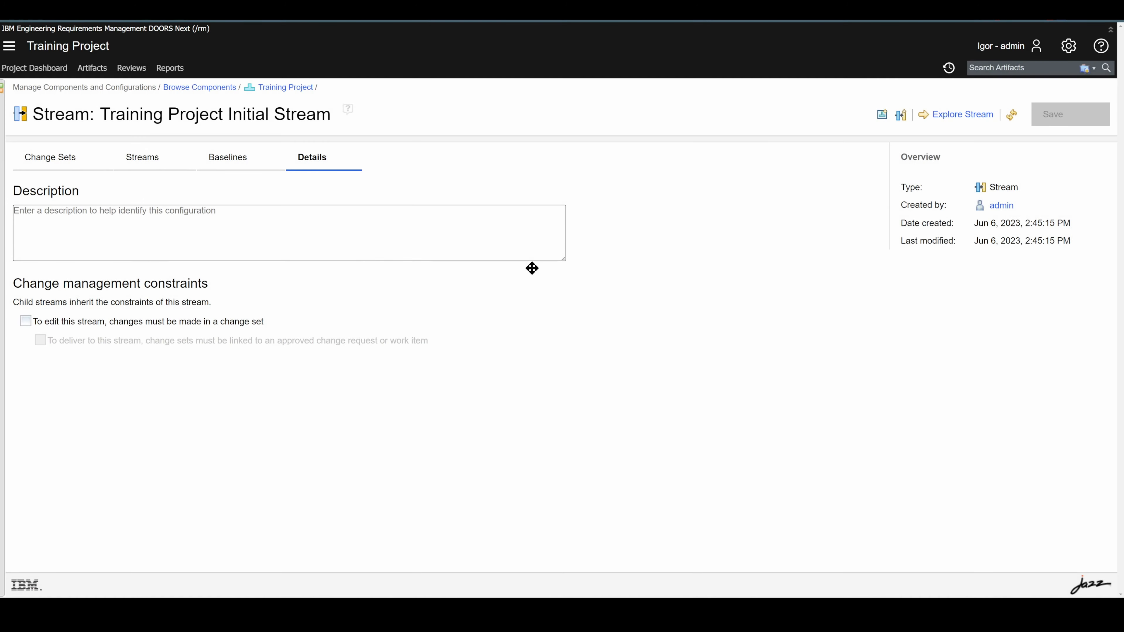
- Switch the project's artifacts to the global configuration stream Training Video Initial Development, searching all streams with "*"
left_click(109, 69)
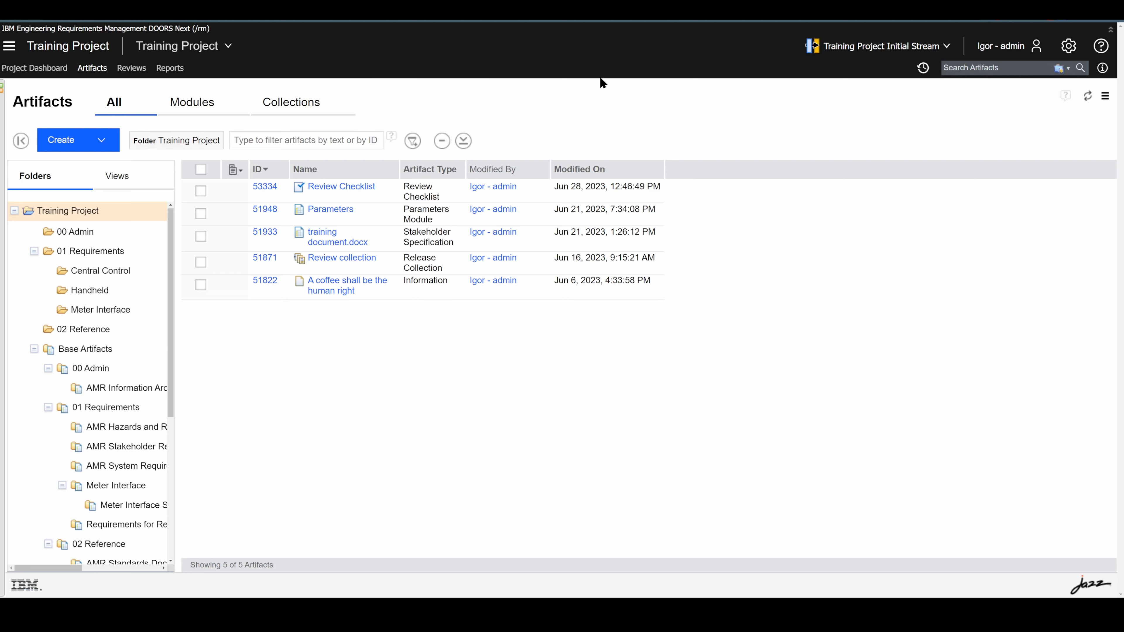
left_click(866, 44)
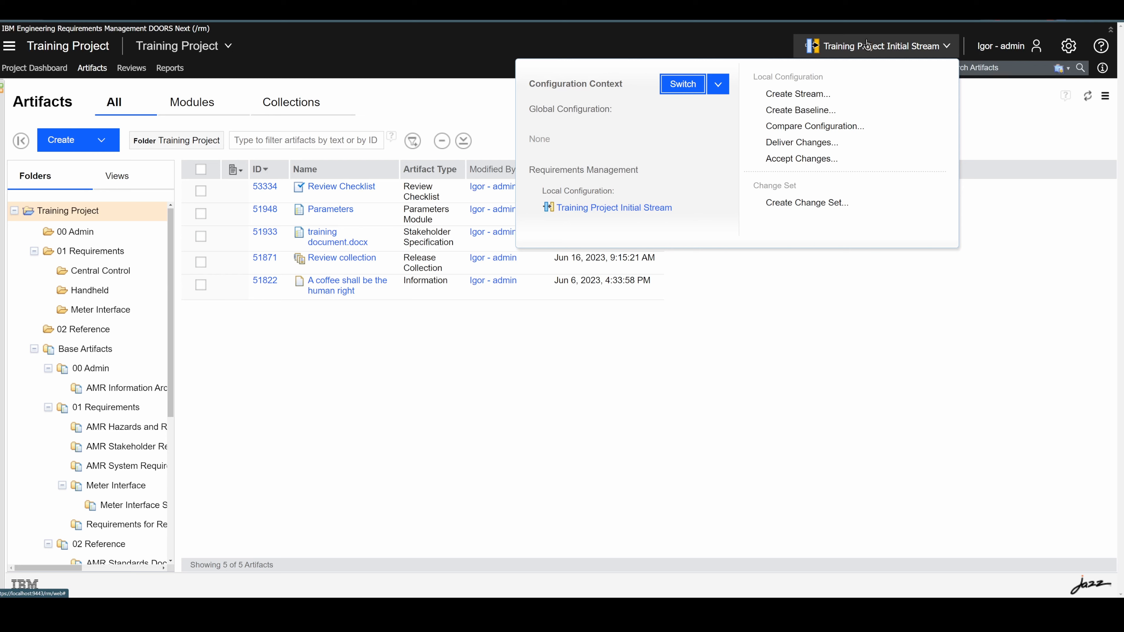
left_click(681, 84)
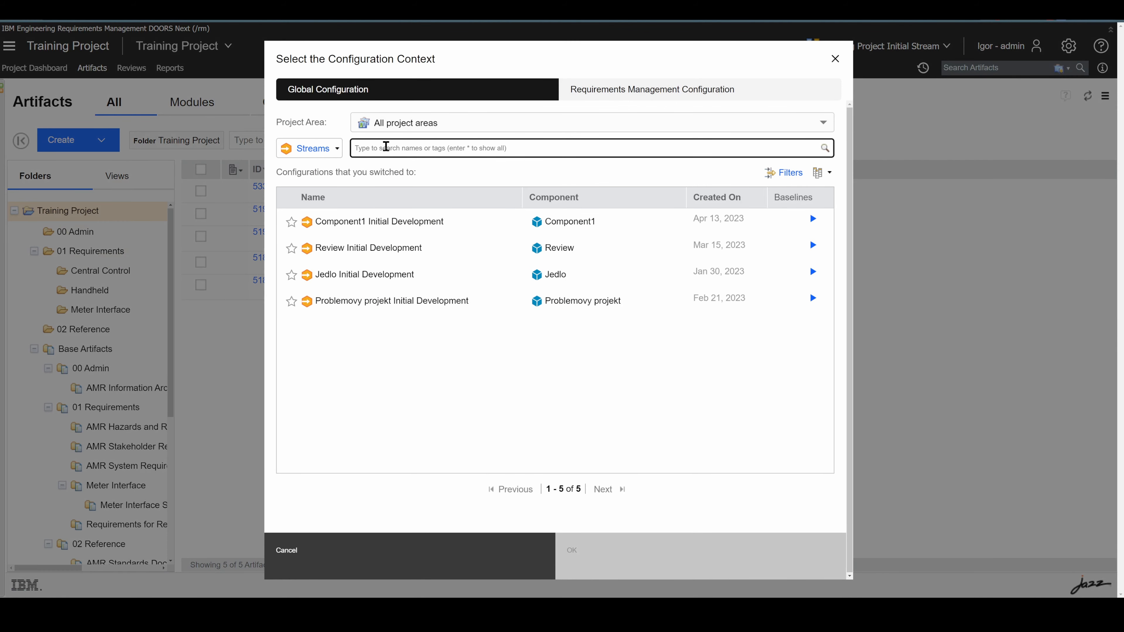
type("*")
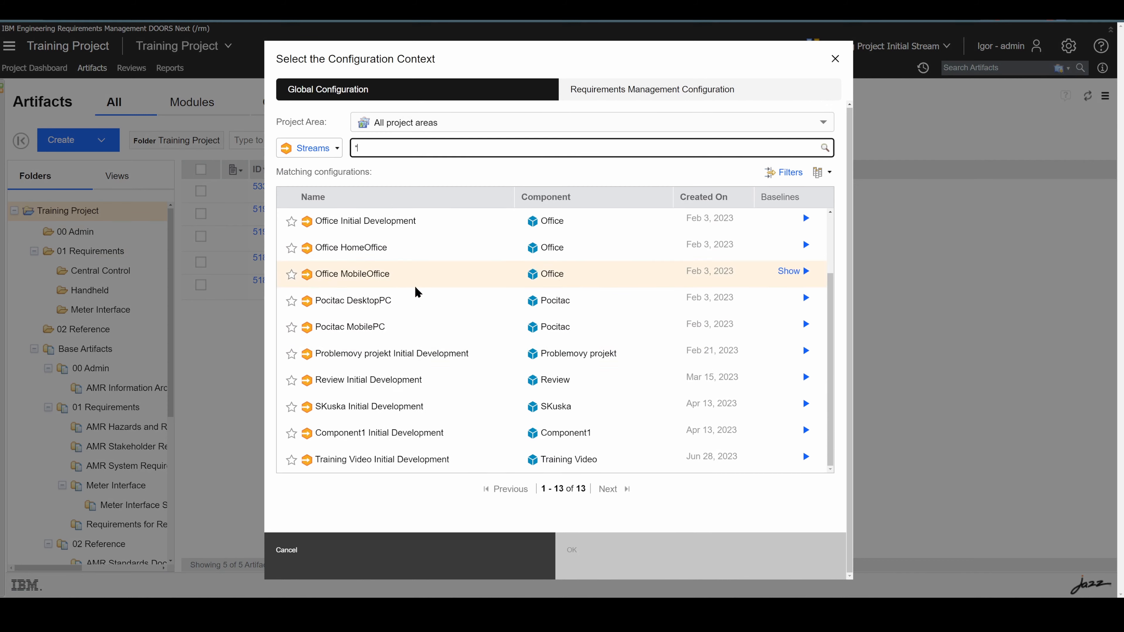
left_click(360, 460)
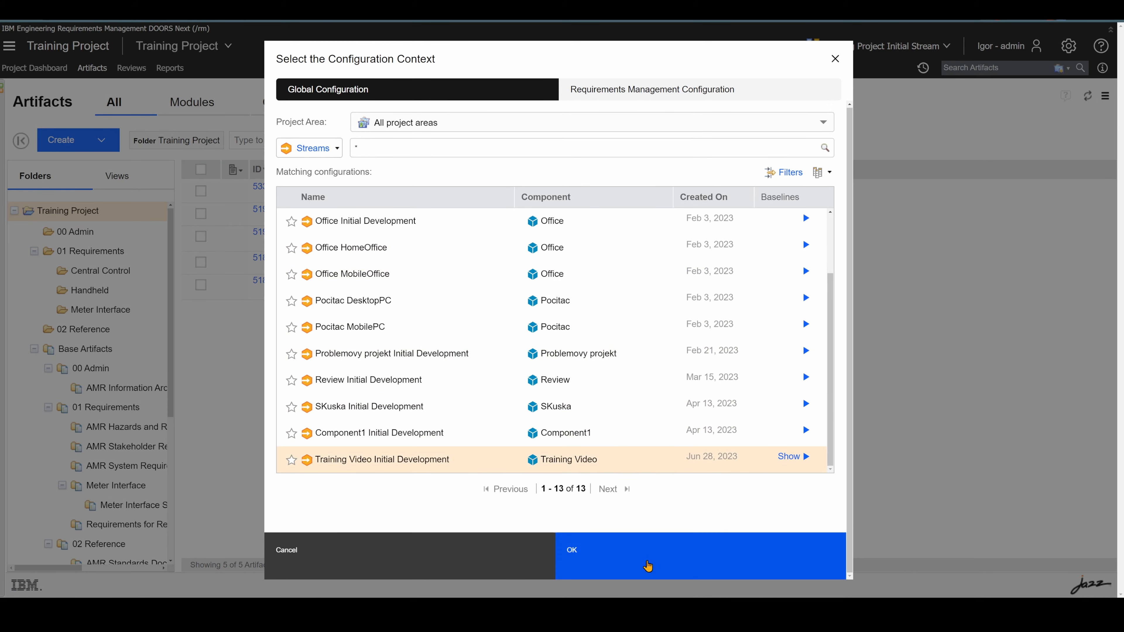
left_click(647, 566)
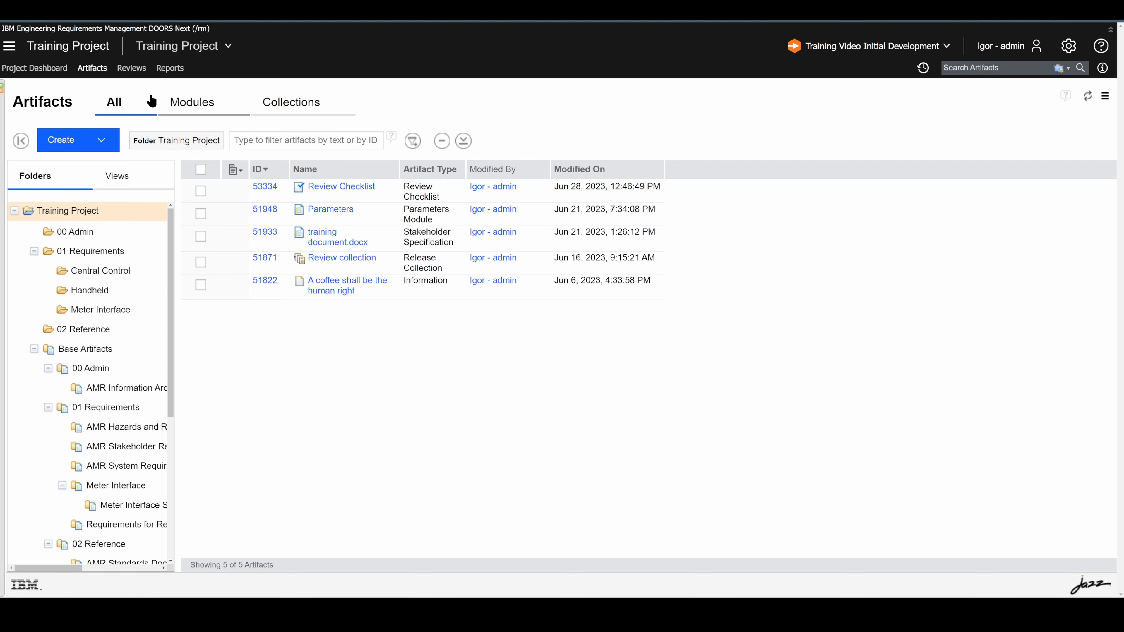
- Create a new review named "Review 2" in the current global configuration
left_click(138, 70)
left_click(91, 128)
type("Re")
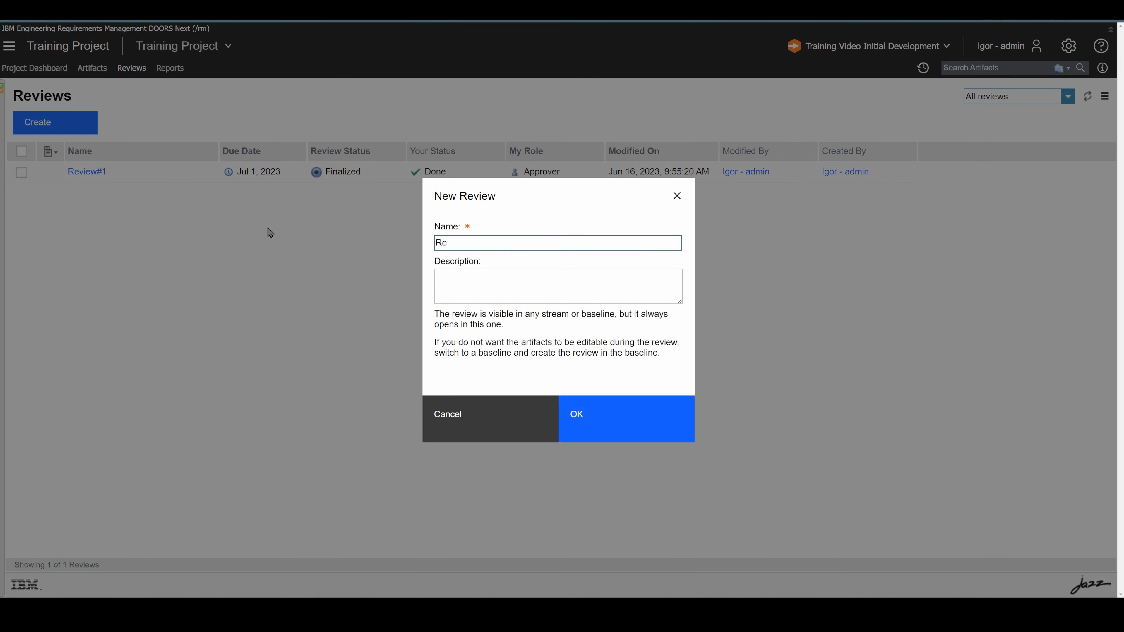
type("view 2")
left_click(585, 419)
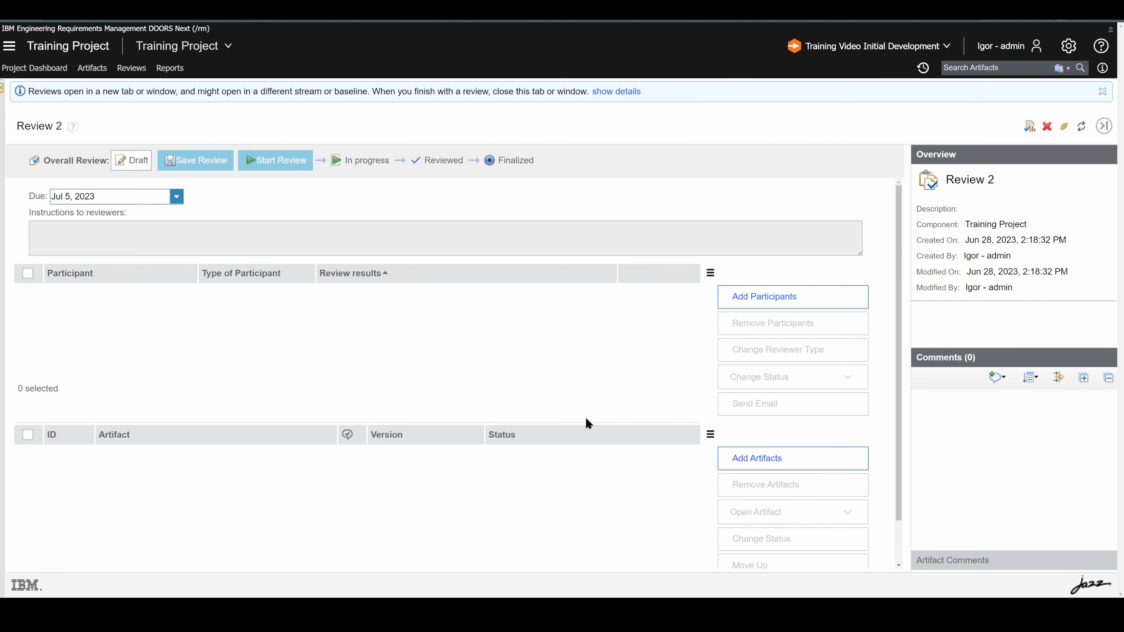
- Add the administrator user as a participant of Review 2
left_click(752, 296)
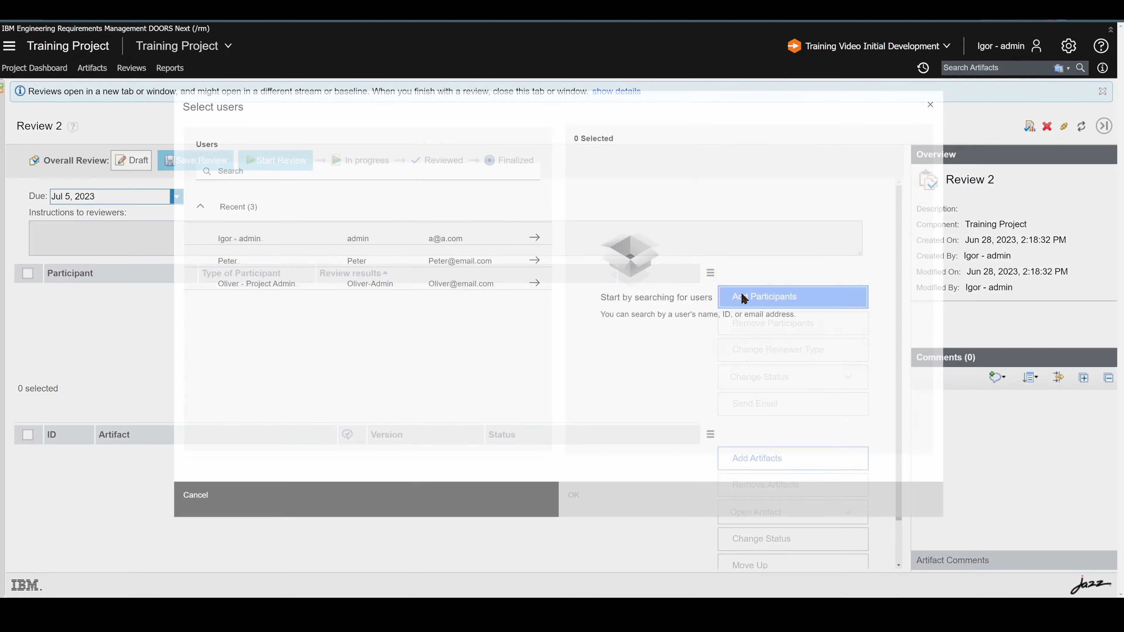
left_click(533, 244)
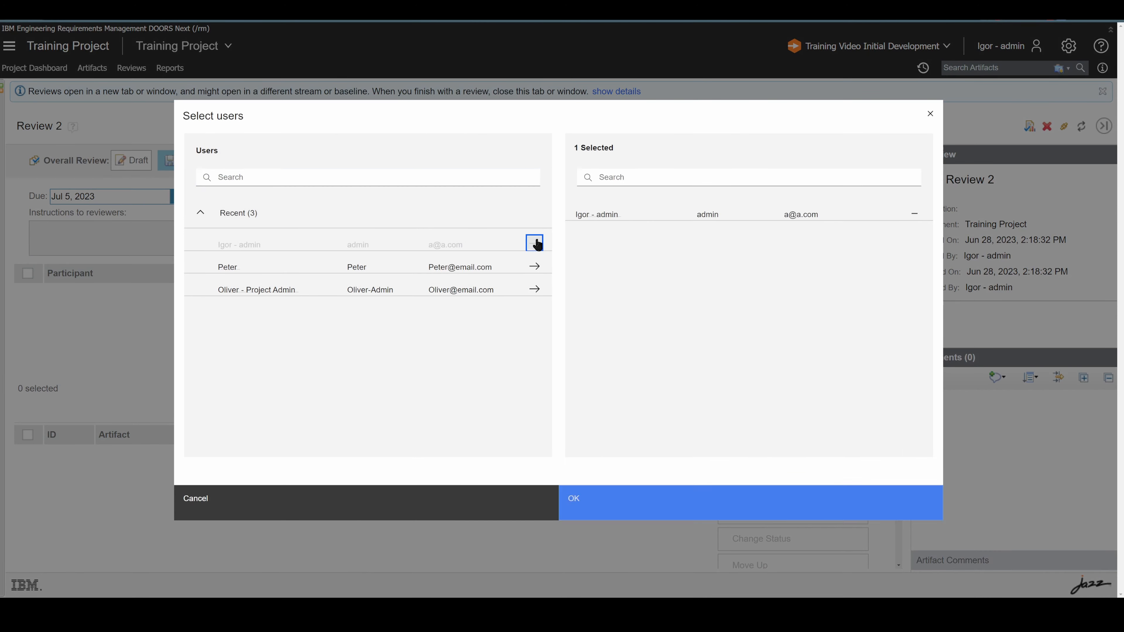
left_click(607, 509)
- Add the AMR System Requirements Specification from the 01 Requirements folder to the review's artifacts
left_click(754, 458)
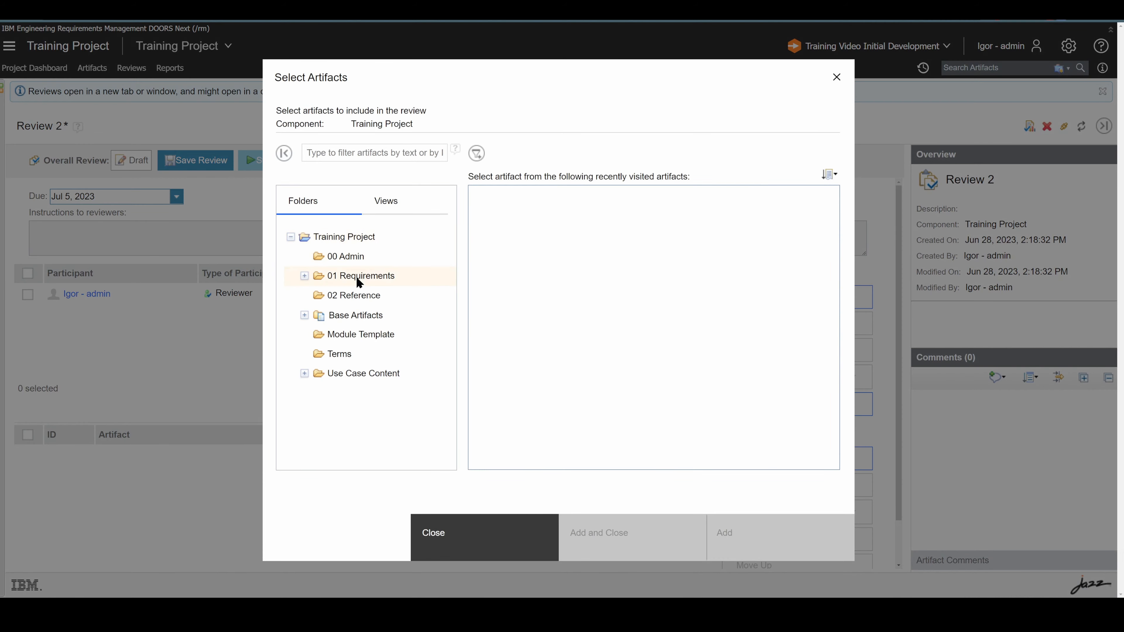
left_click(359, 276)
left_click(544, 233)
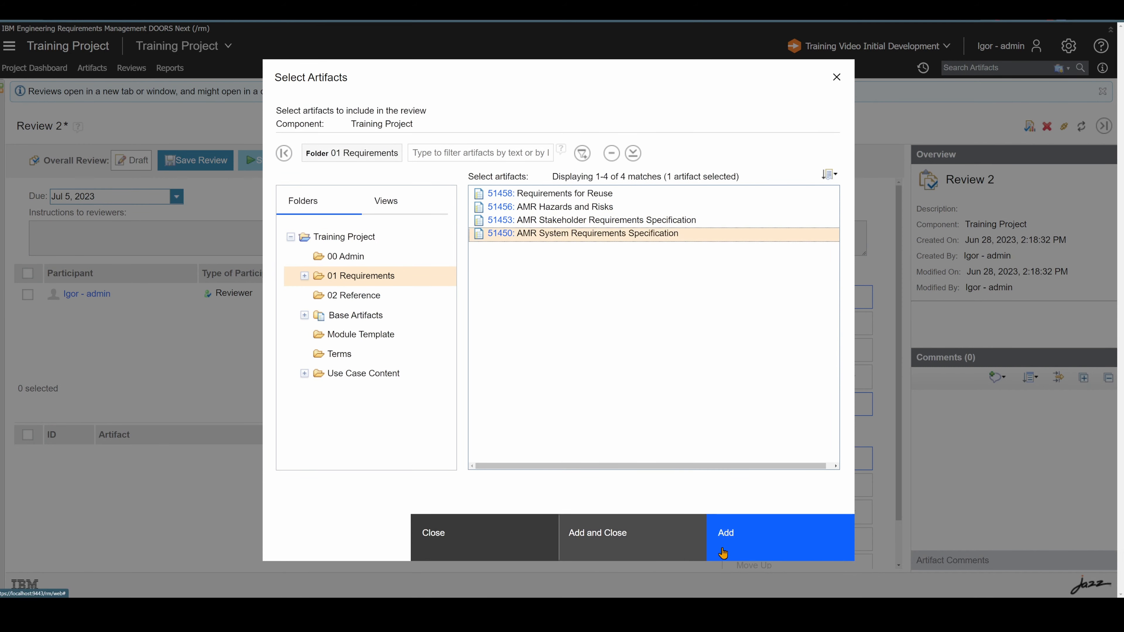
left_click(698, 540)
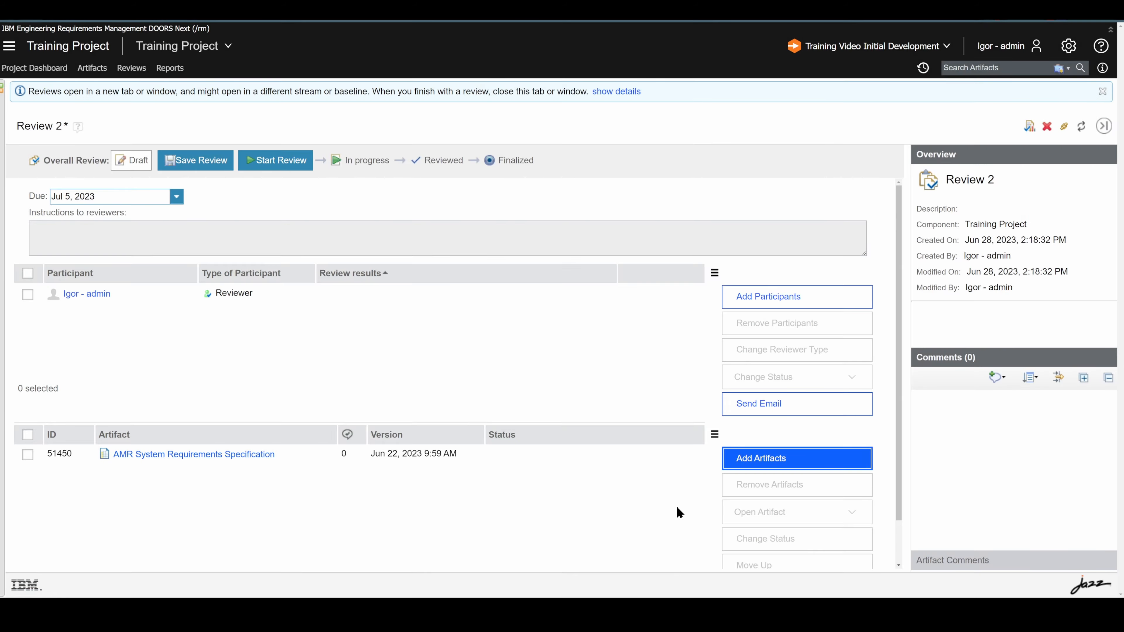
- Start Review 2 and open the AMR System Requirements Specification under review
left_click(279, 164)
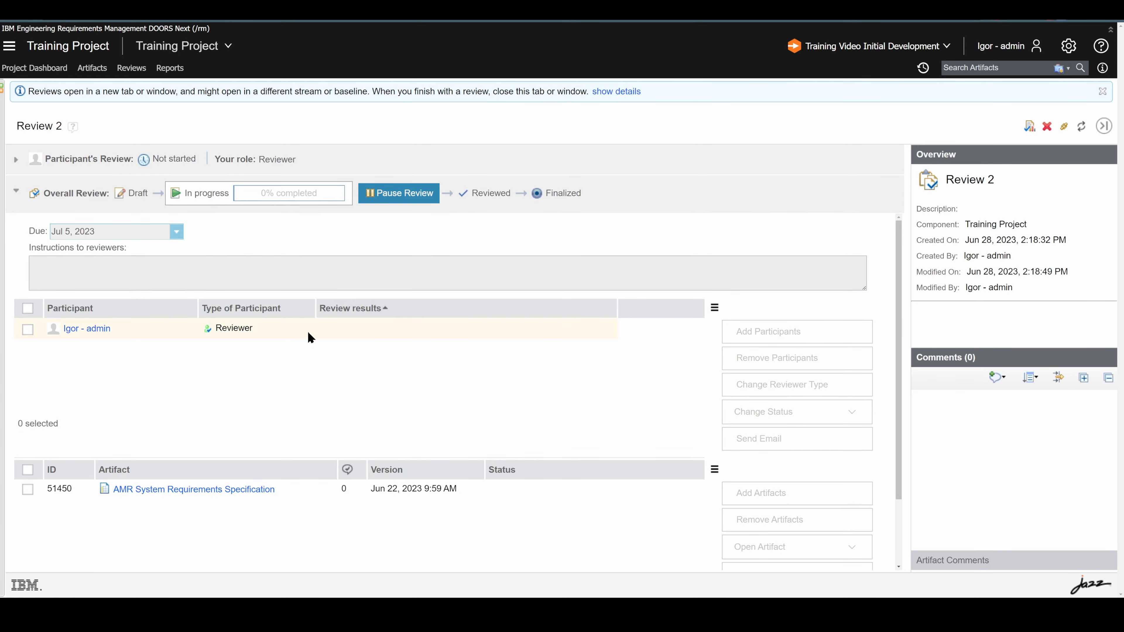
scroll(308, 334, "down", 2)
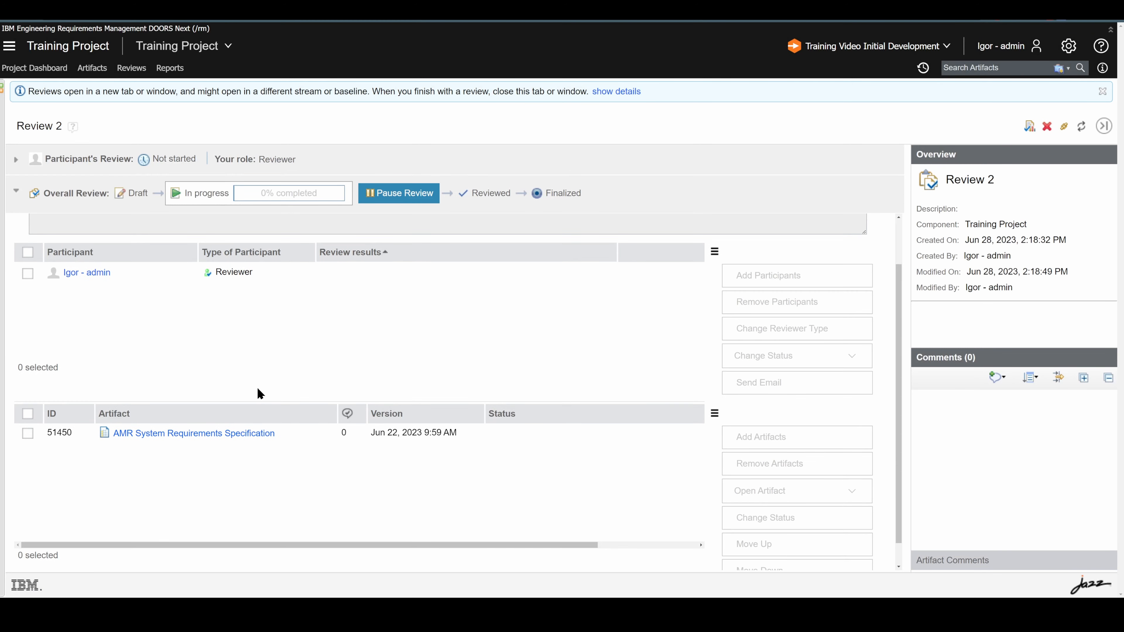
left_click(220, 436)
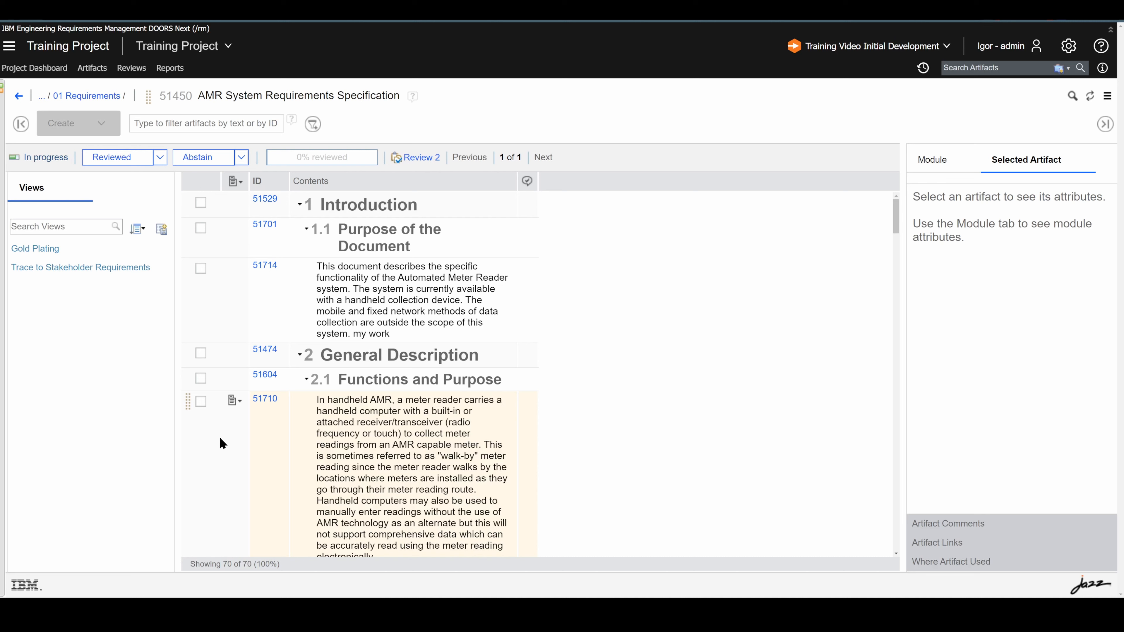
- Start an Affected By link from requirement 51714 to a new work item in the Formal Review Process project
left_click(440, 287)
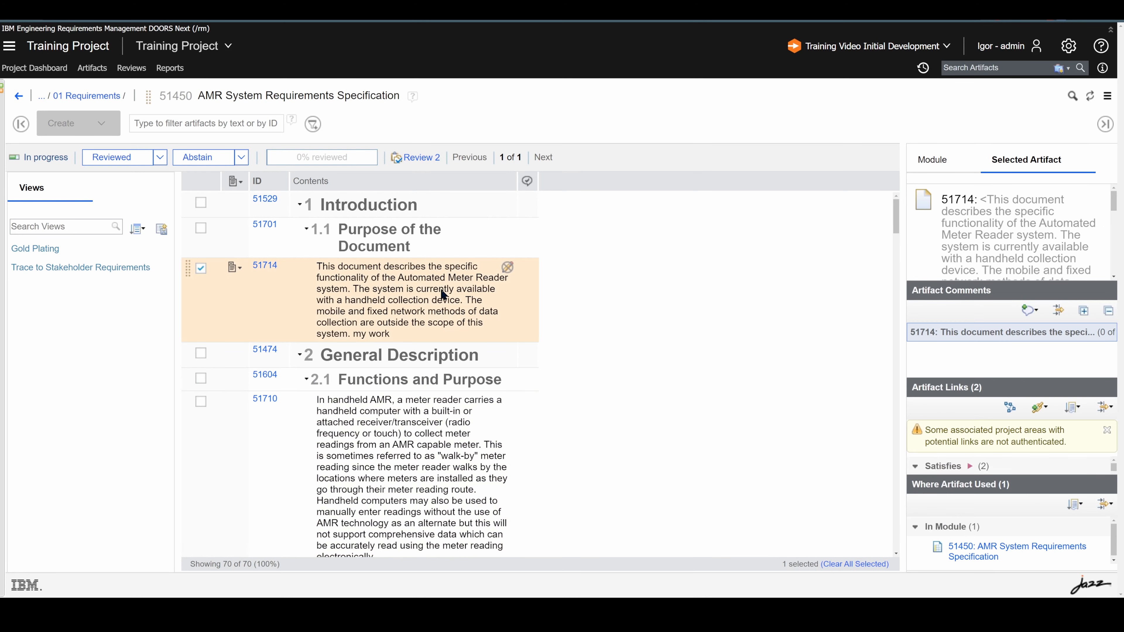
mouse_move(528, 278)
left_click(1106, 430)
left_click(1039, 409)
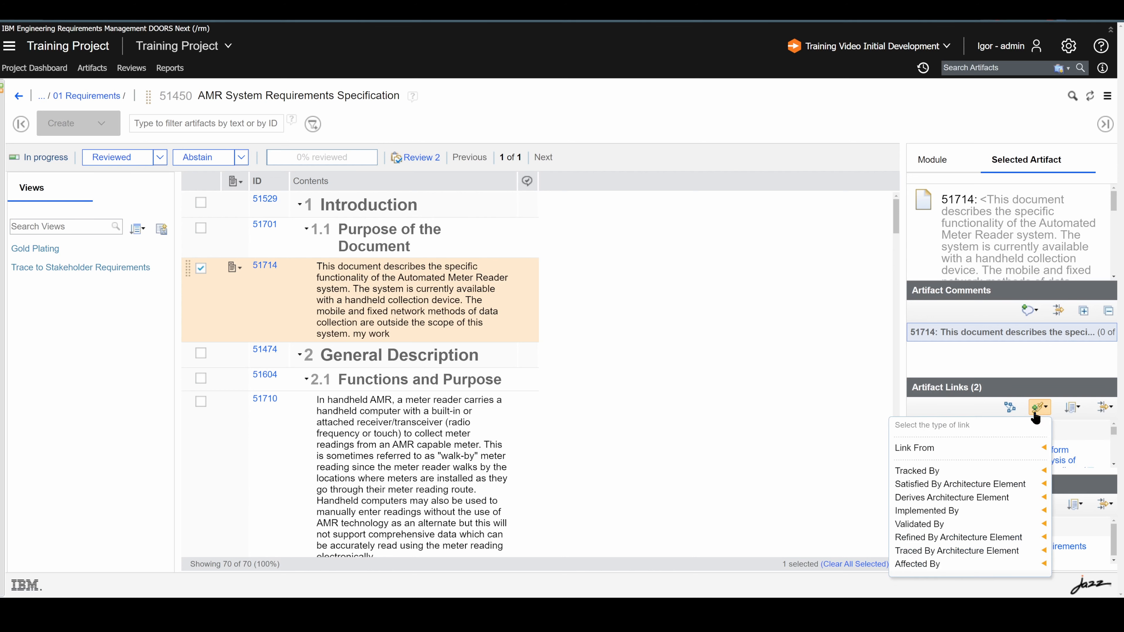
left_click(952, 563)
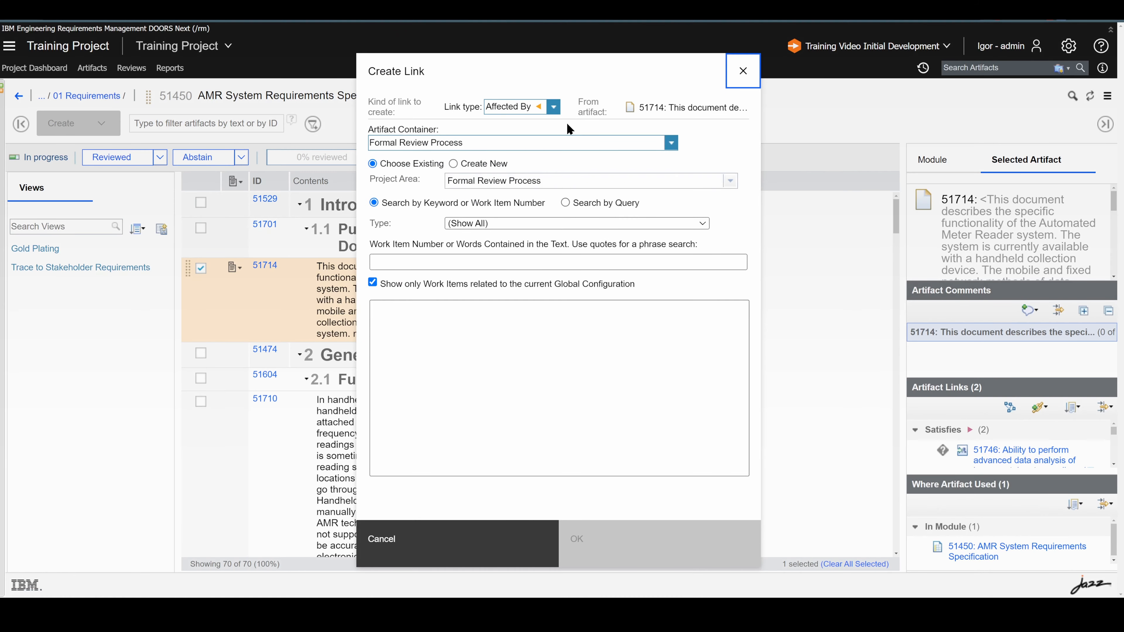
left_click(485, 155)
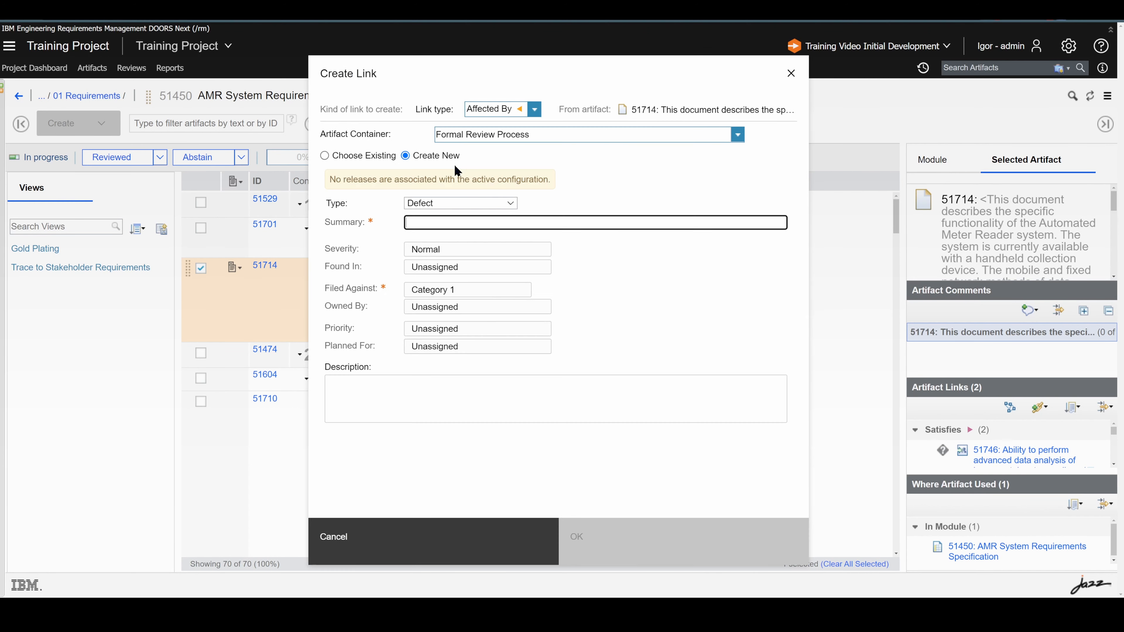
- Create the linked work item as a Defect with the summary "there is something wrong with this. Please check this this and that"
left_click(498, 206)
left_click(499, 209)
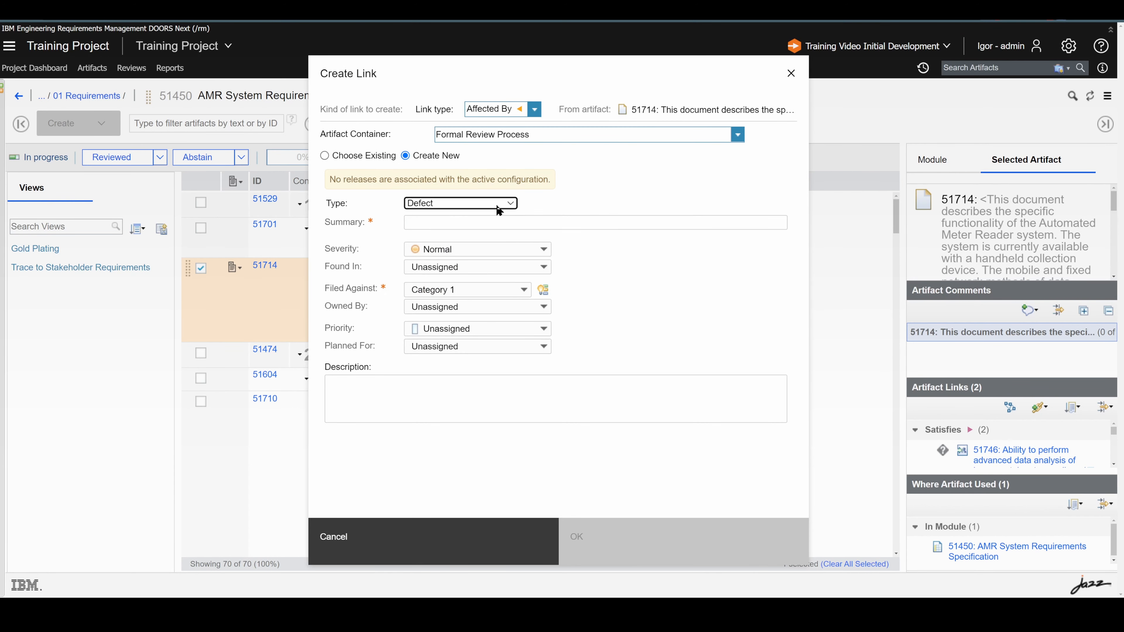
left_click(489, 222)
type("there is ")
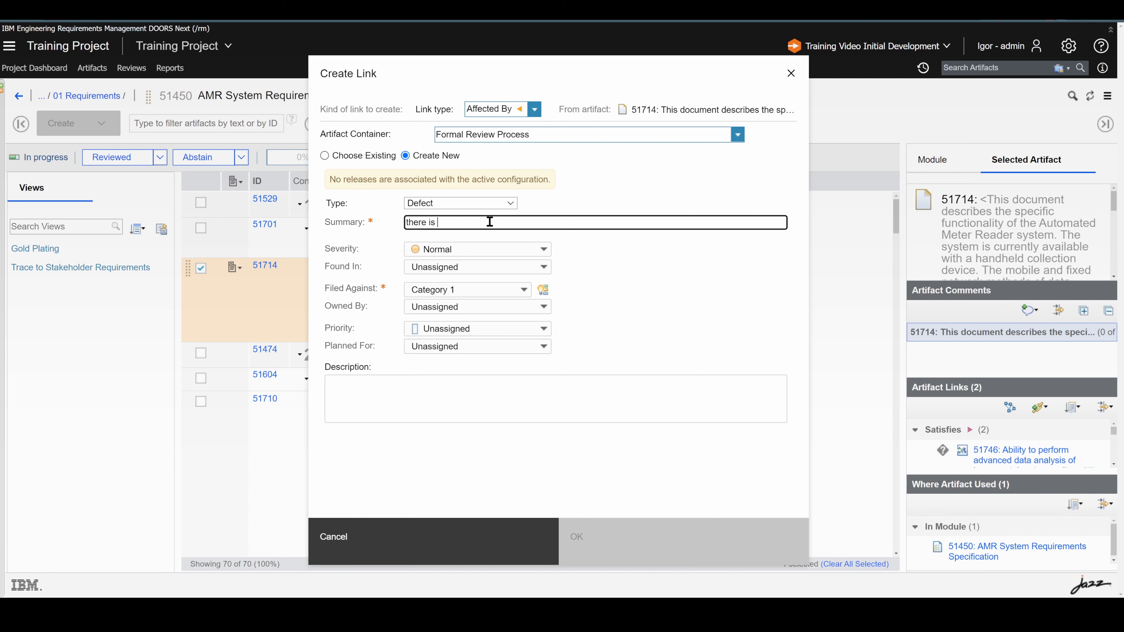
type("something wrong w")
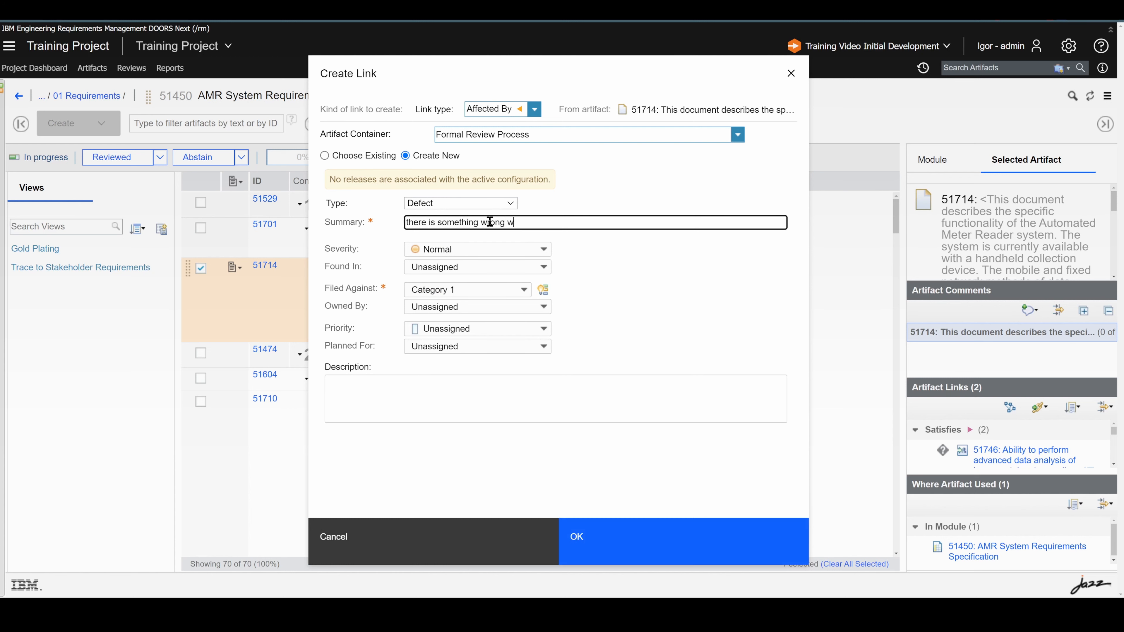
type("ith this. Please check")
type(" thit")
type("s this and that")
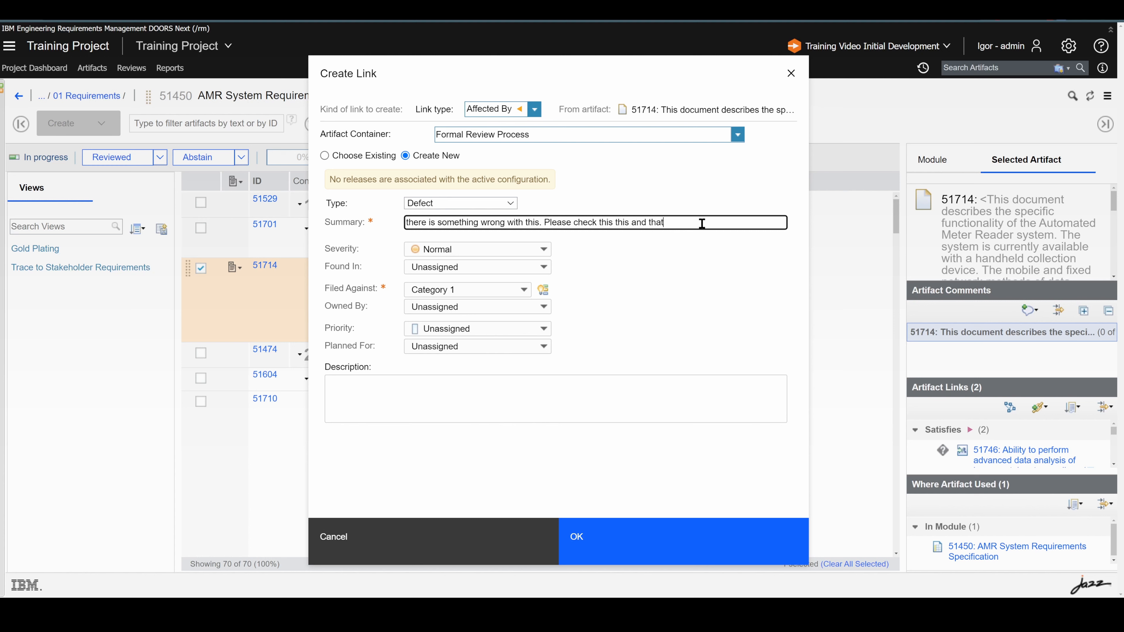
left_click_drag(700, 221, 391, 217)
left_click(690, 312)
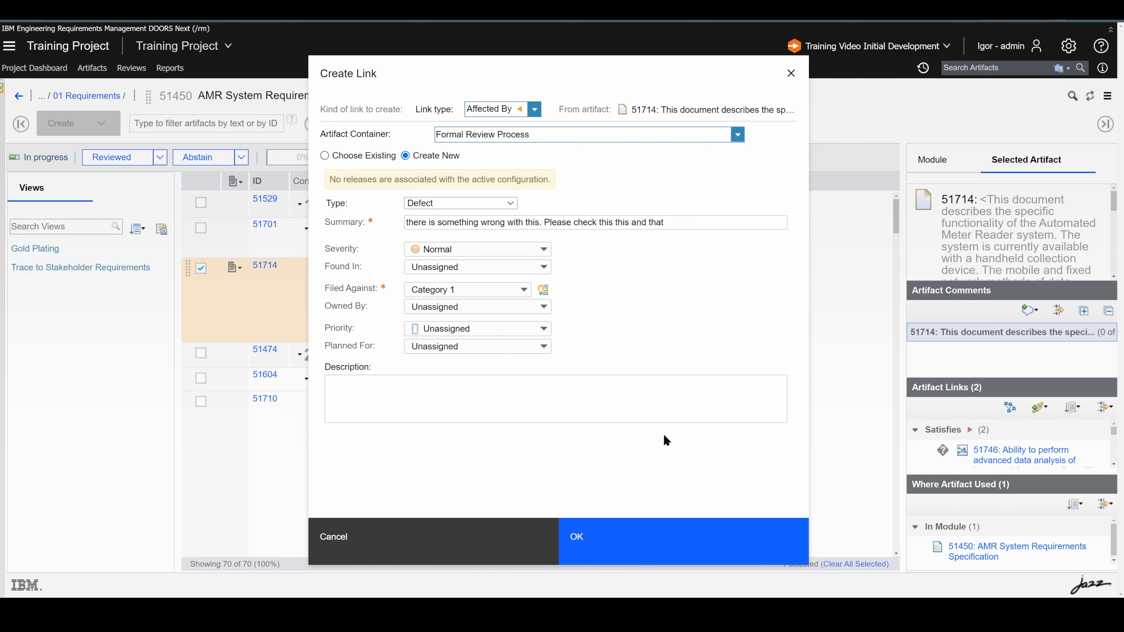
left_click(592, 535)
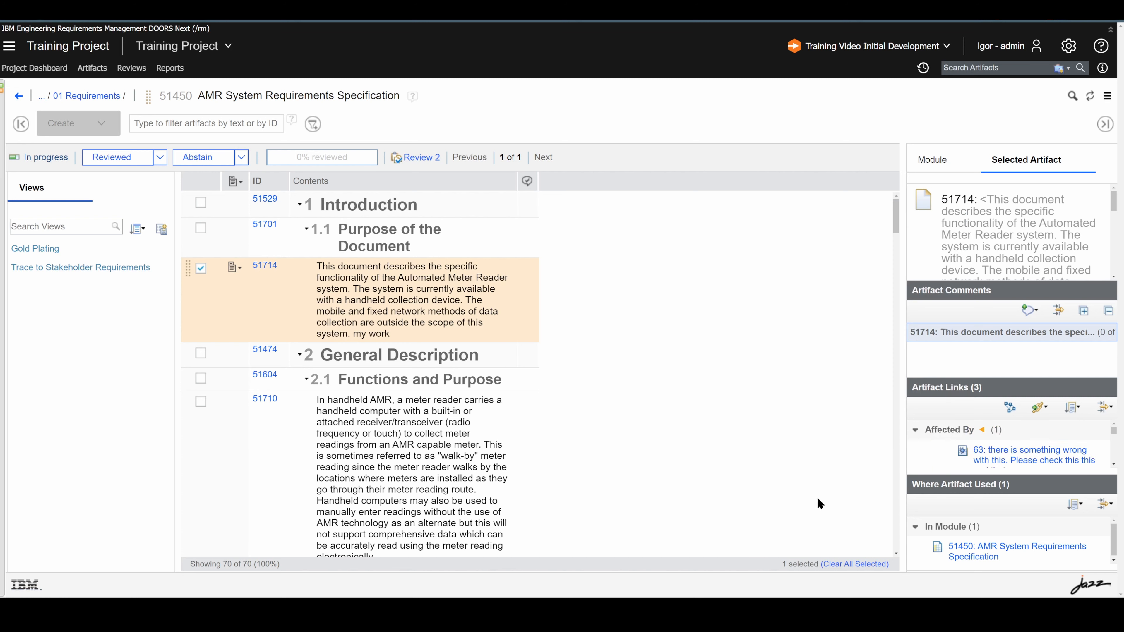
- Preview the linked defect, and check requirement 51714's links in the AMR System Requirements Specification opened outside the review
mouse_move(1004, 458)
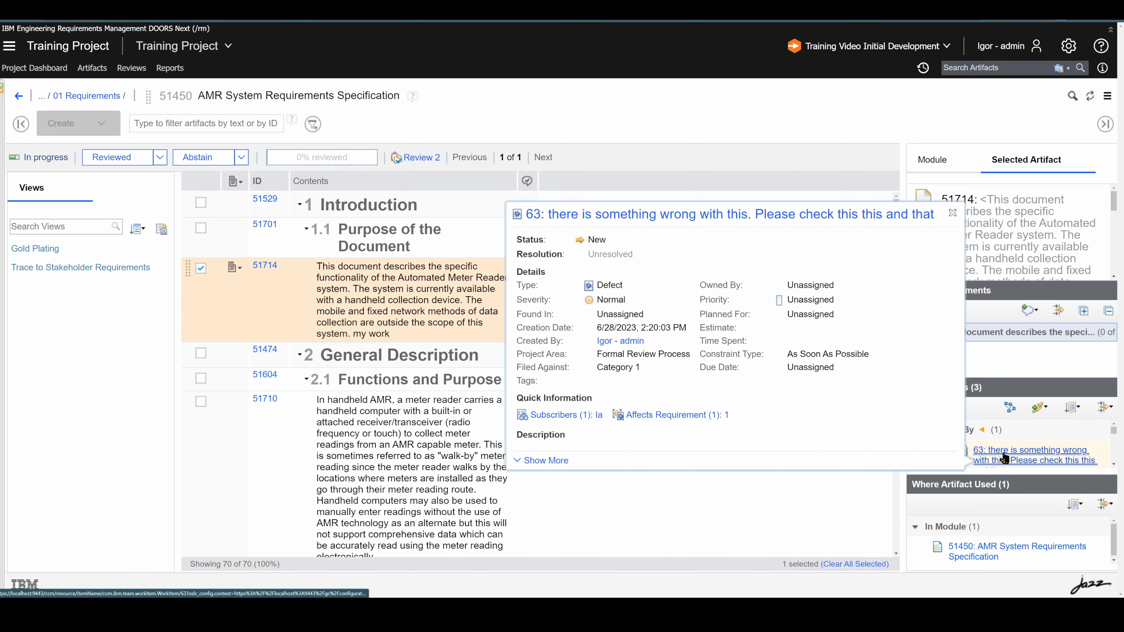
left_click(83, 74)
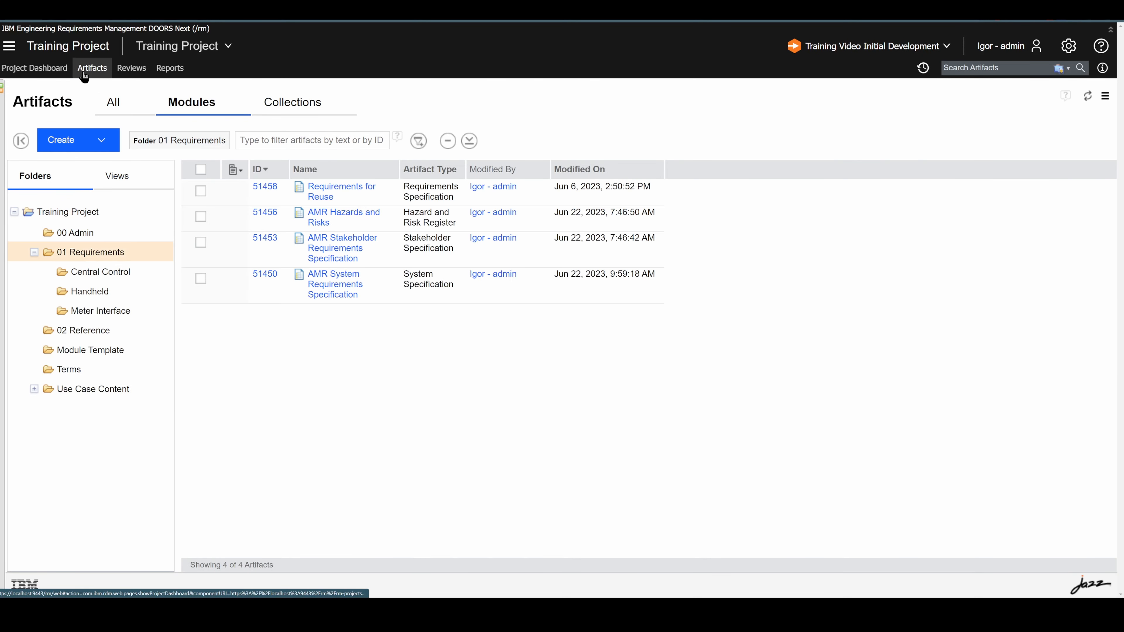
left_click(328, 290)
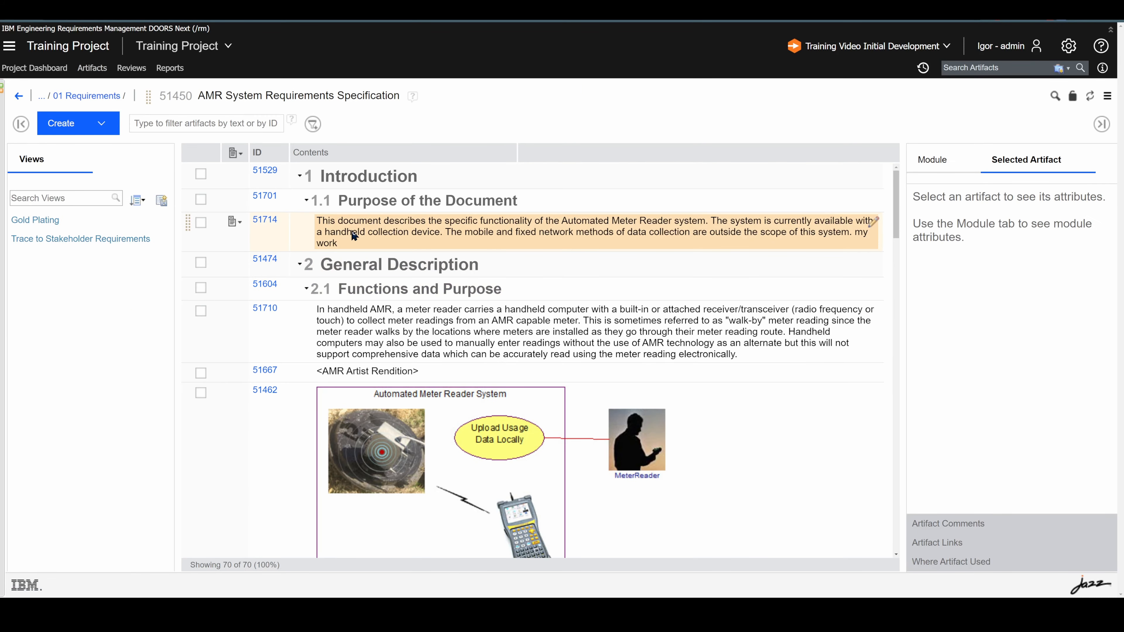
left_click(353, 235)
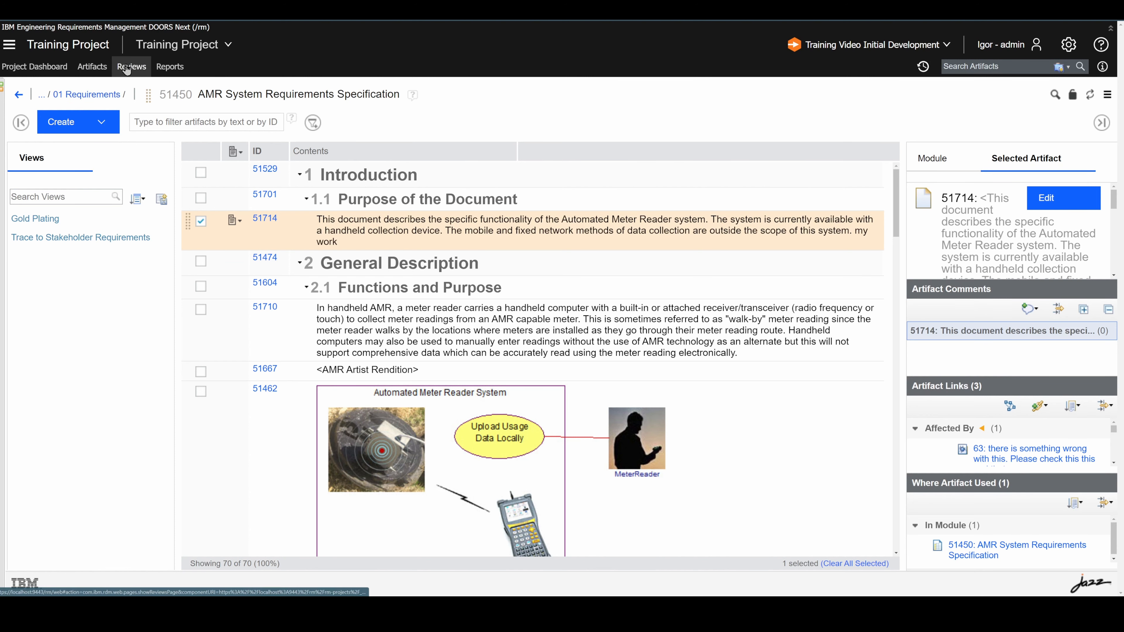
- Open the Review Checklist module from the Training Project root folder and read through its requirement quality criteria
left_click(92, 67)
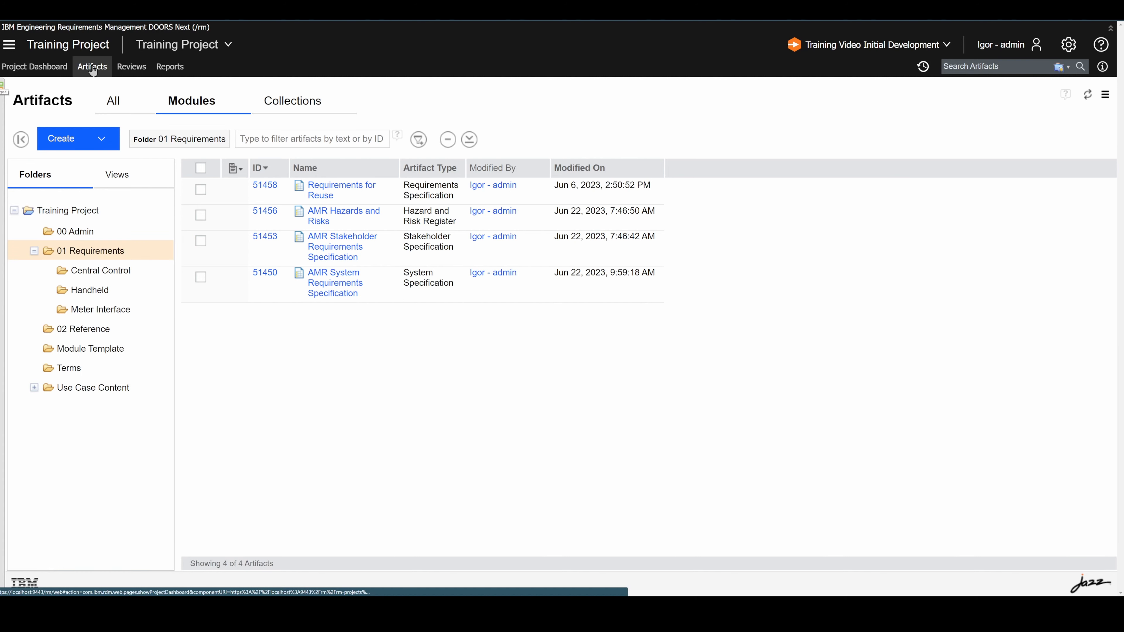
left_click(53, 210)
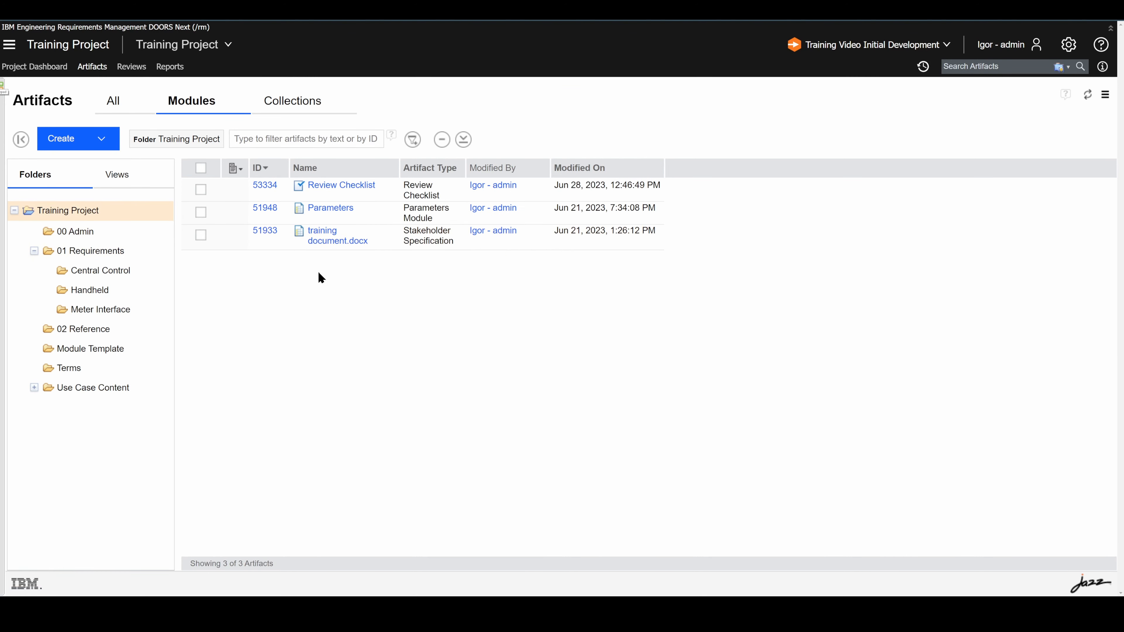
left_click(347, 188)
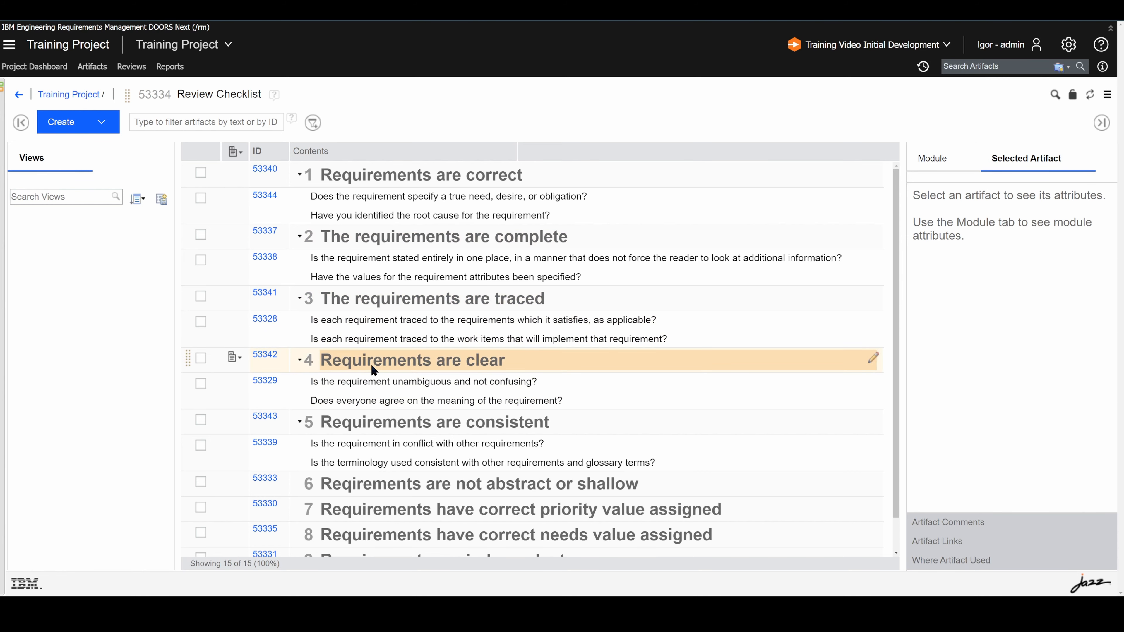
scroll(310, 230, "down", 1)
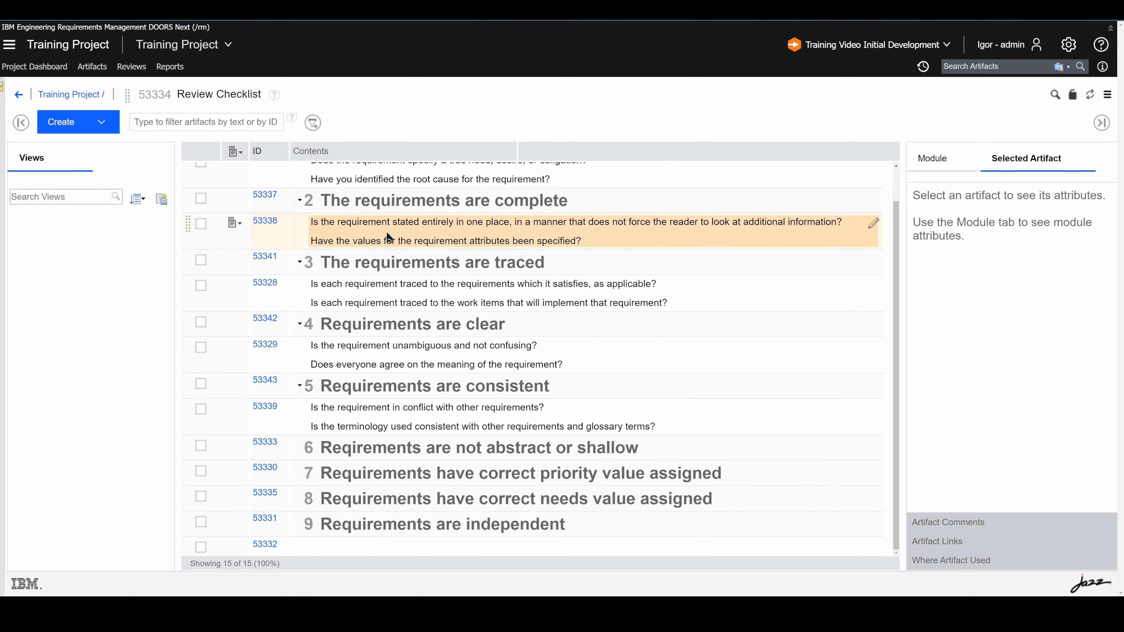
scroll(259, 363, "up", 1)
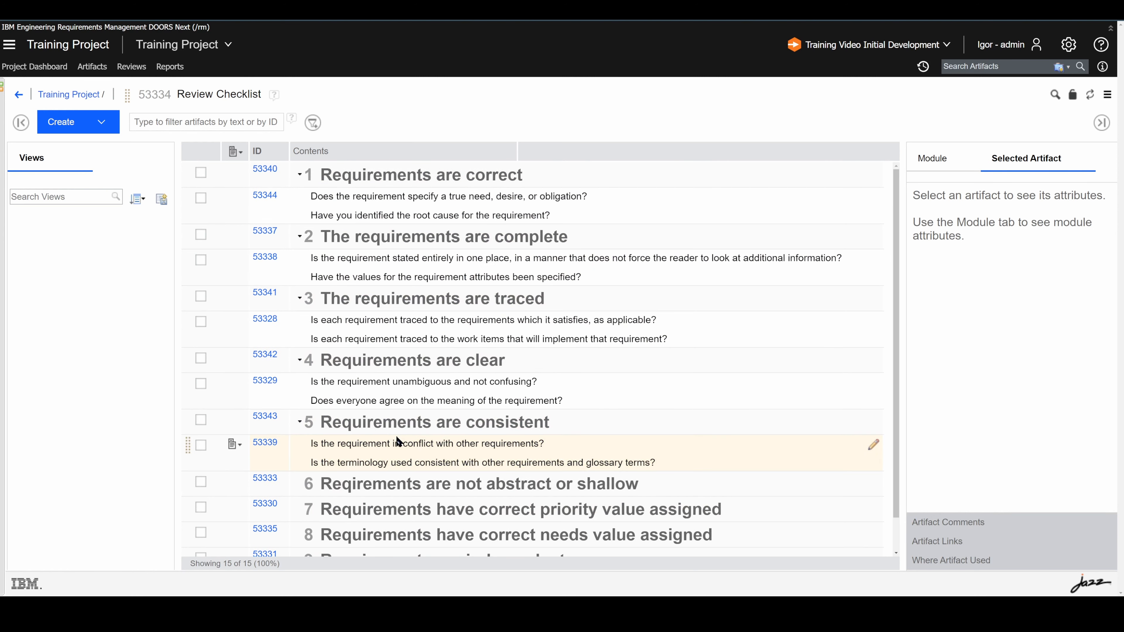
scroll(276, 348, "down", 1)
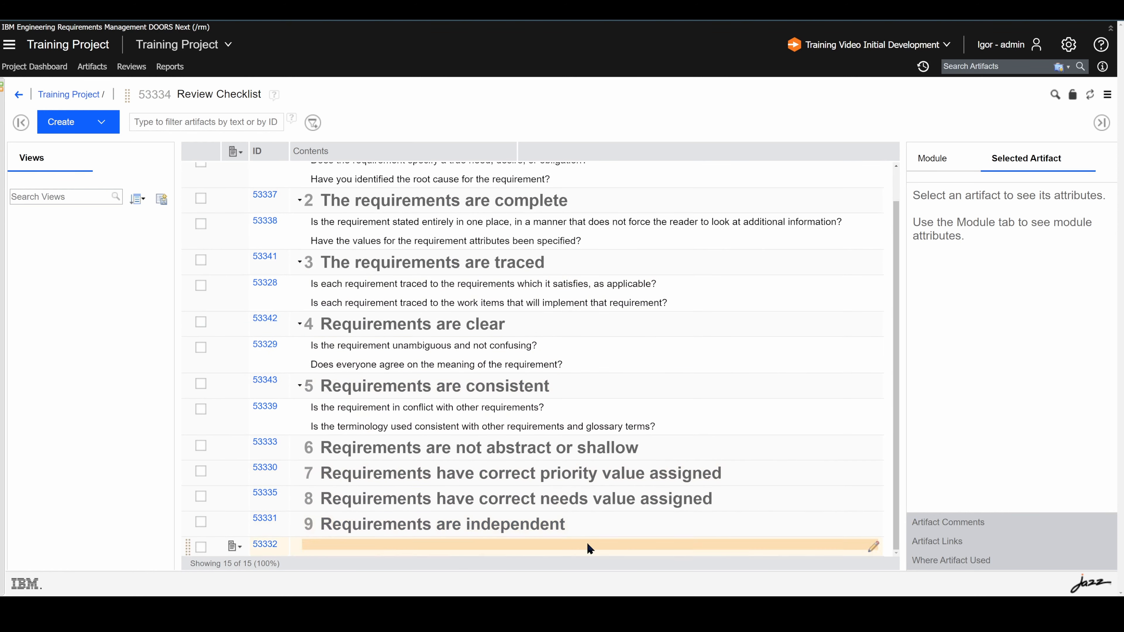
scroll(673, 385, "up", 1)
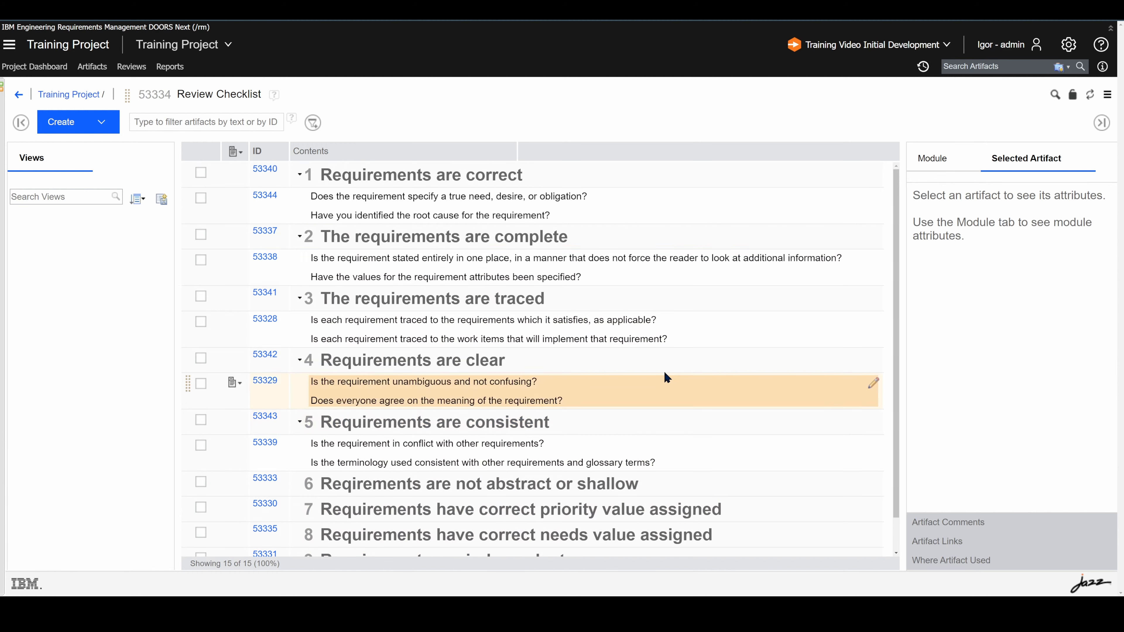
scroll(376, 530, "down", 1)
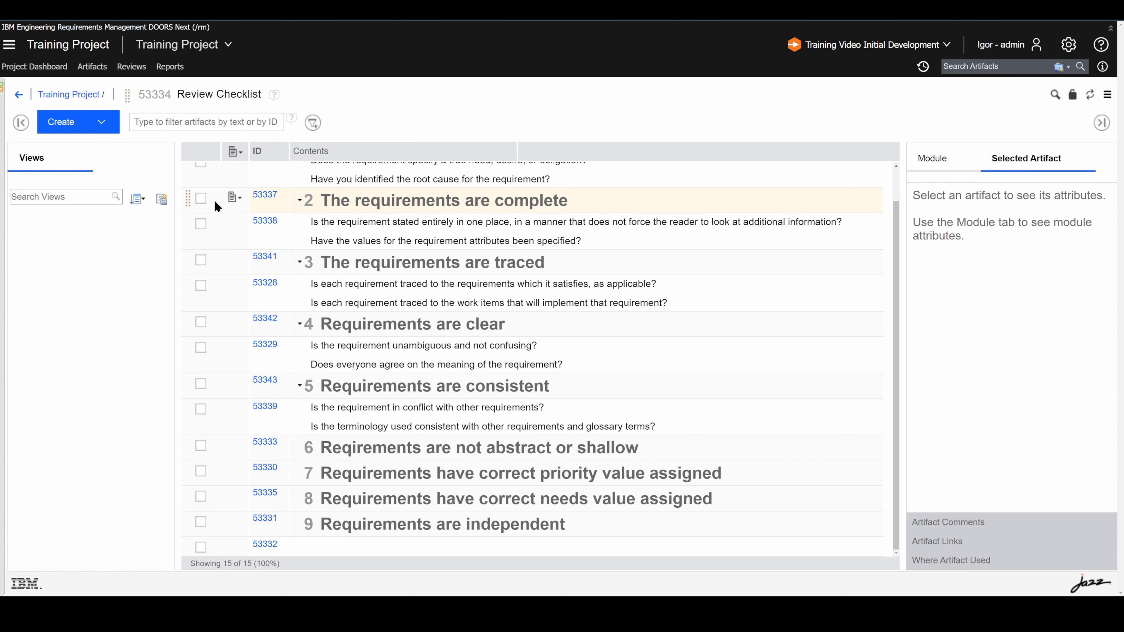
- Reopen Review 2 and look through the AMR System Requirements Specification under review
left_click(133, 66)
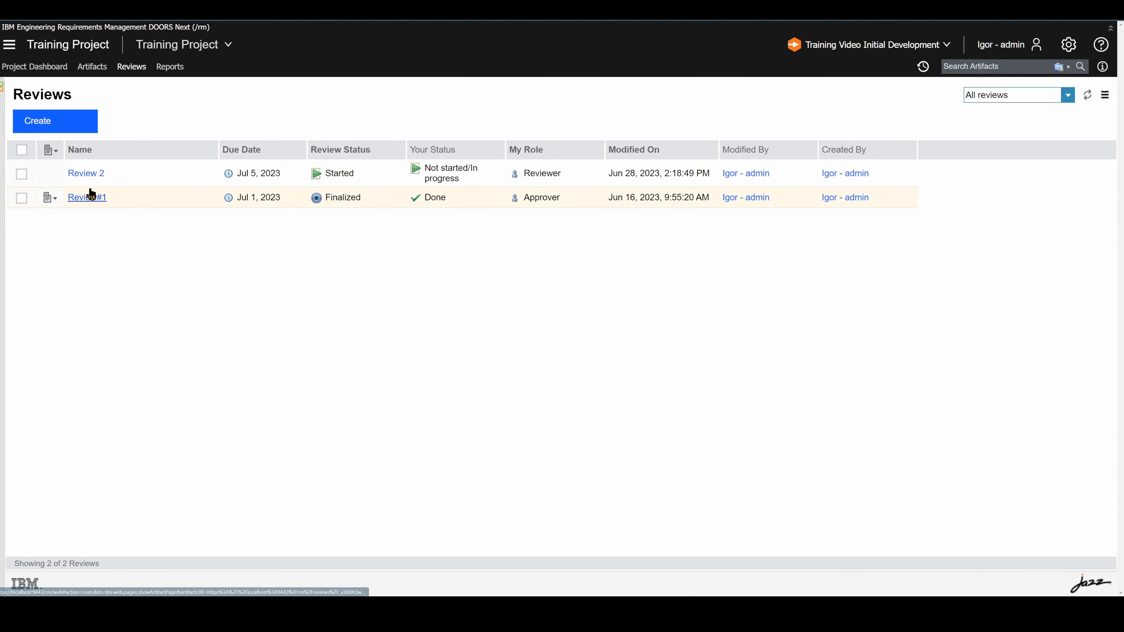
left_click(87, 173)
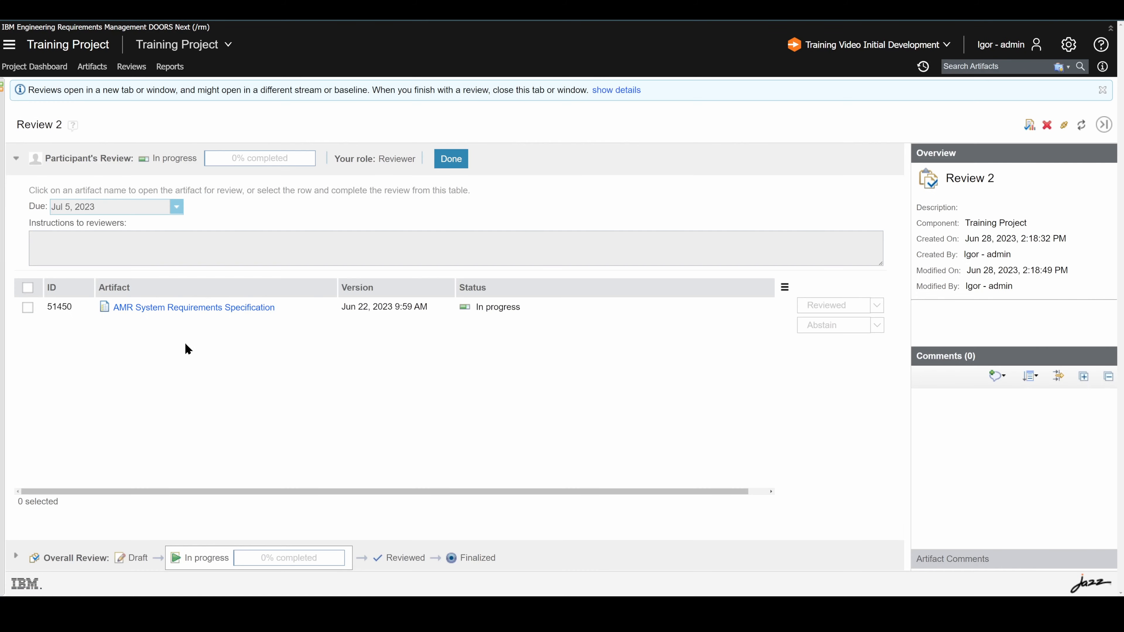
left_click(178, 311)
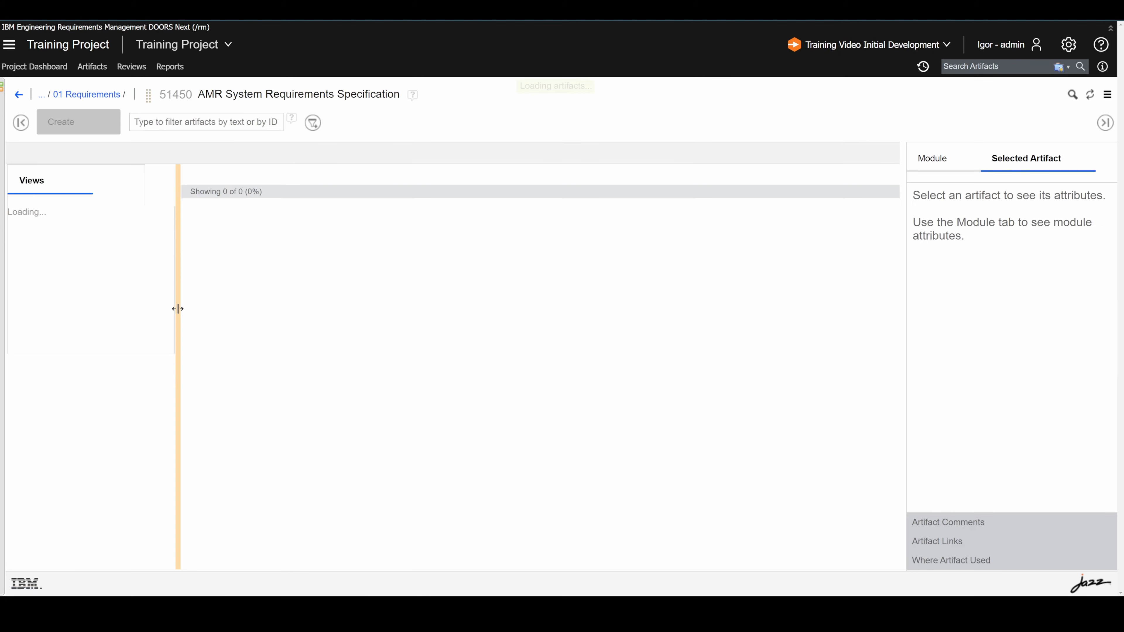
scroll(228, 305, "down", 3)
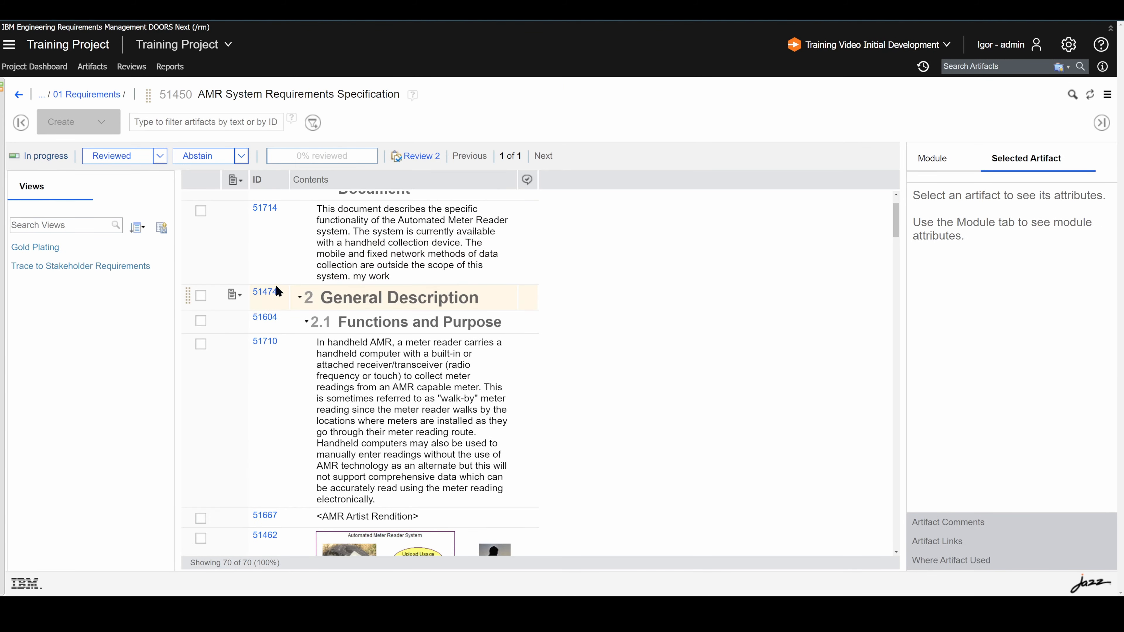
scroll(351, 356, "down", 2)
scroll(354, 358, "up", 2)
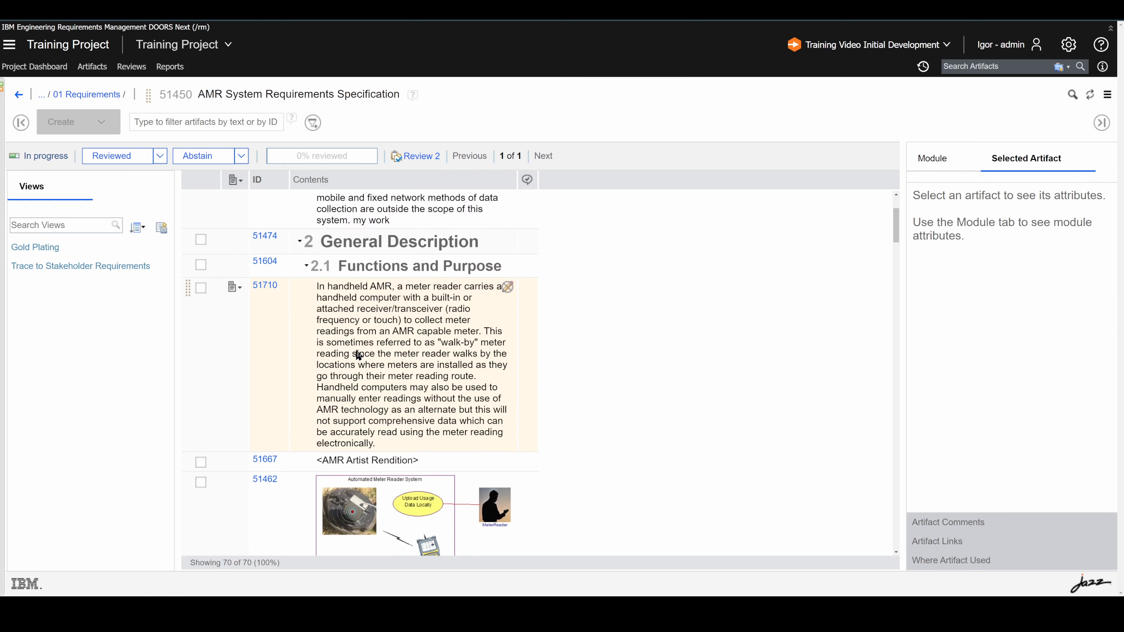
left_click(438, 318)
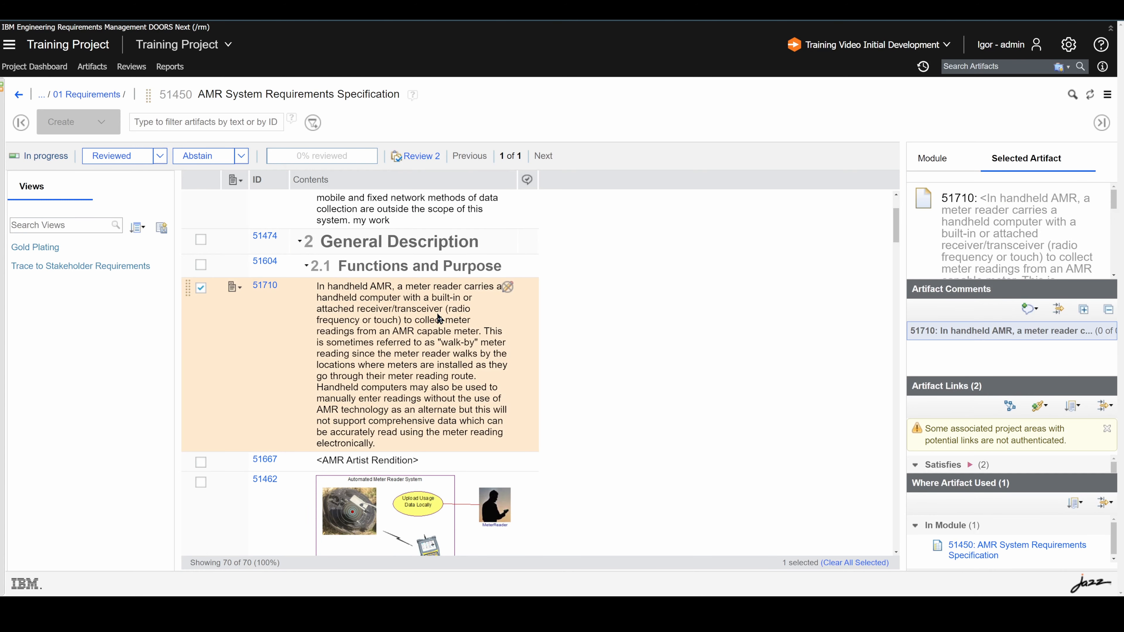
left_click(1041, 408)
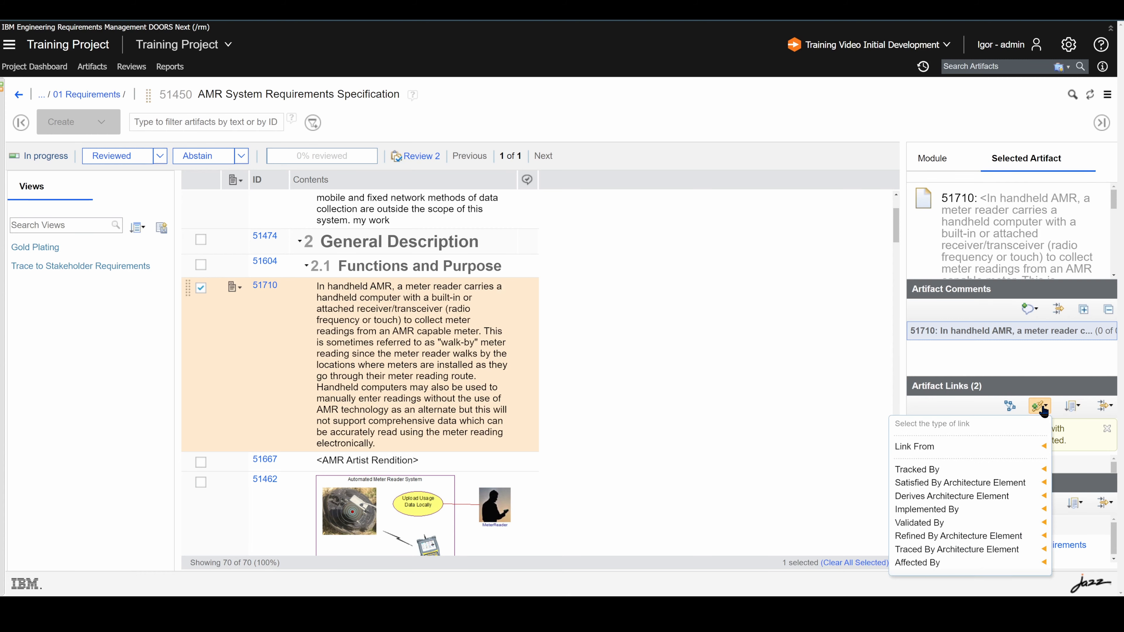
left_click(975, 445)
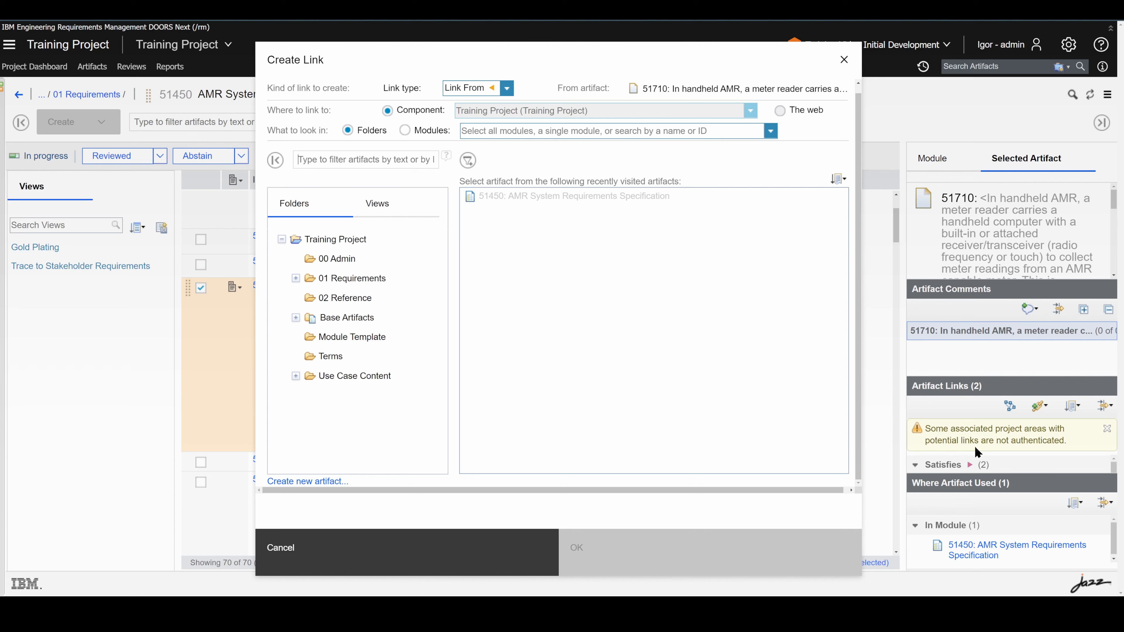
left_click(843, 59)
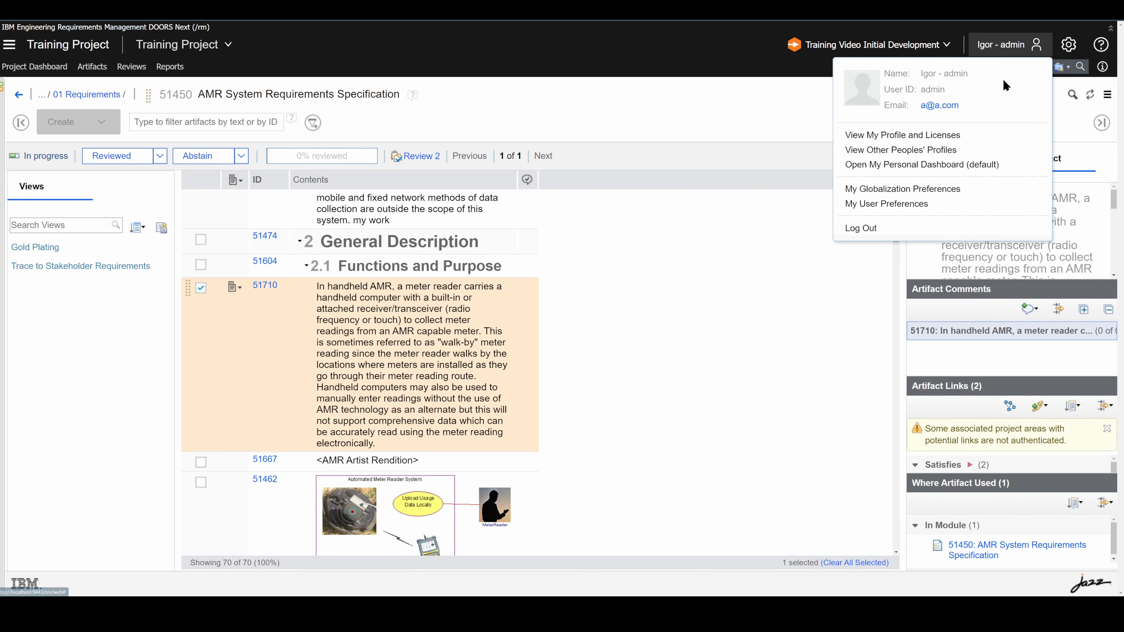
- Create a new link type named "Review problem indication" in the component properties
mouse_move(1070, 54)
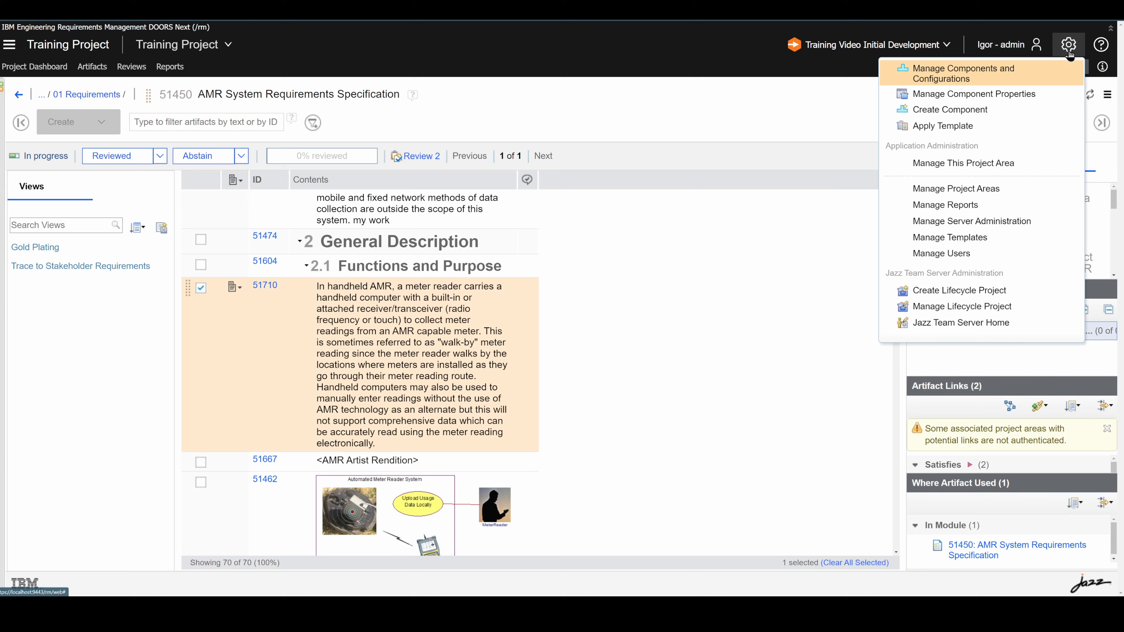
left_click(1039, 98)
left_click(387, 113)
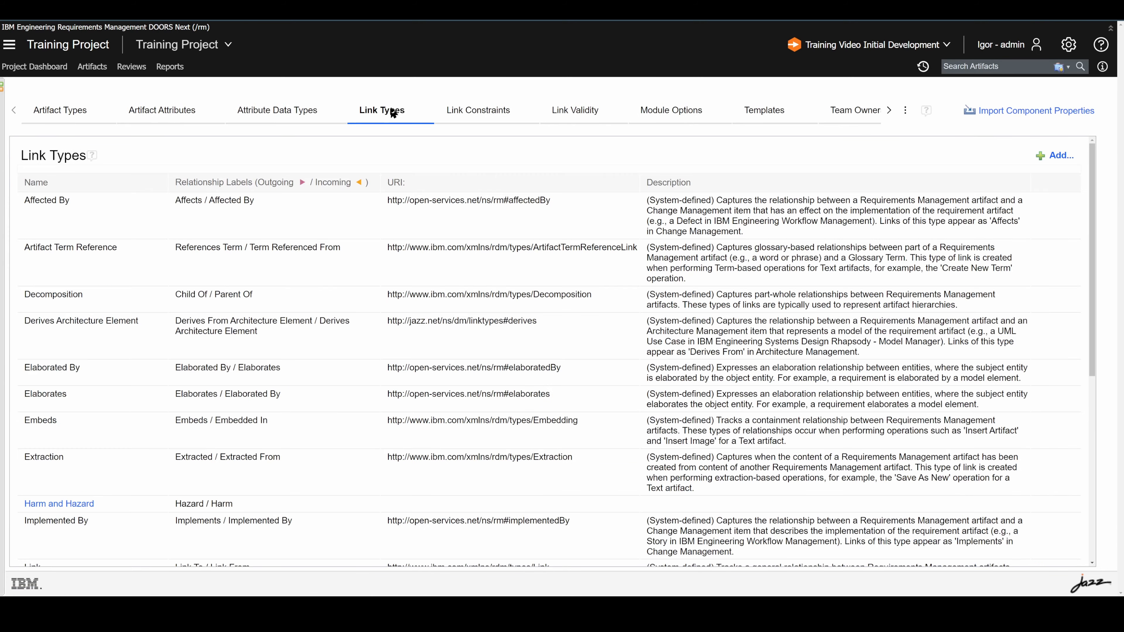
left_click(1056, 156)
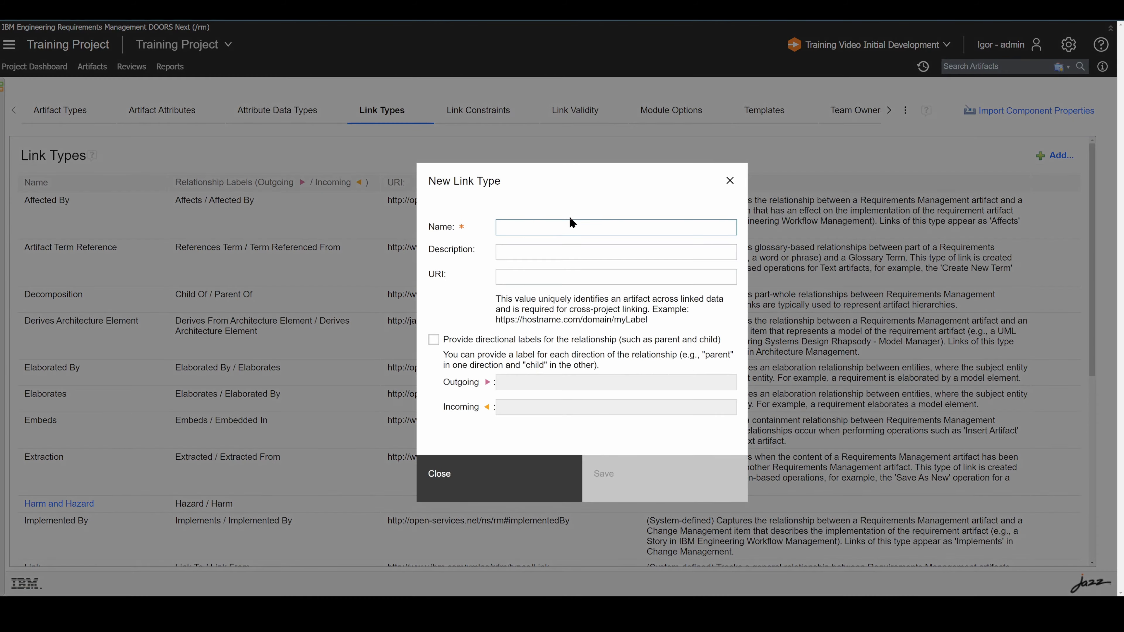
type("Review")
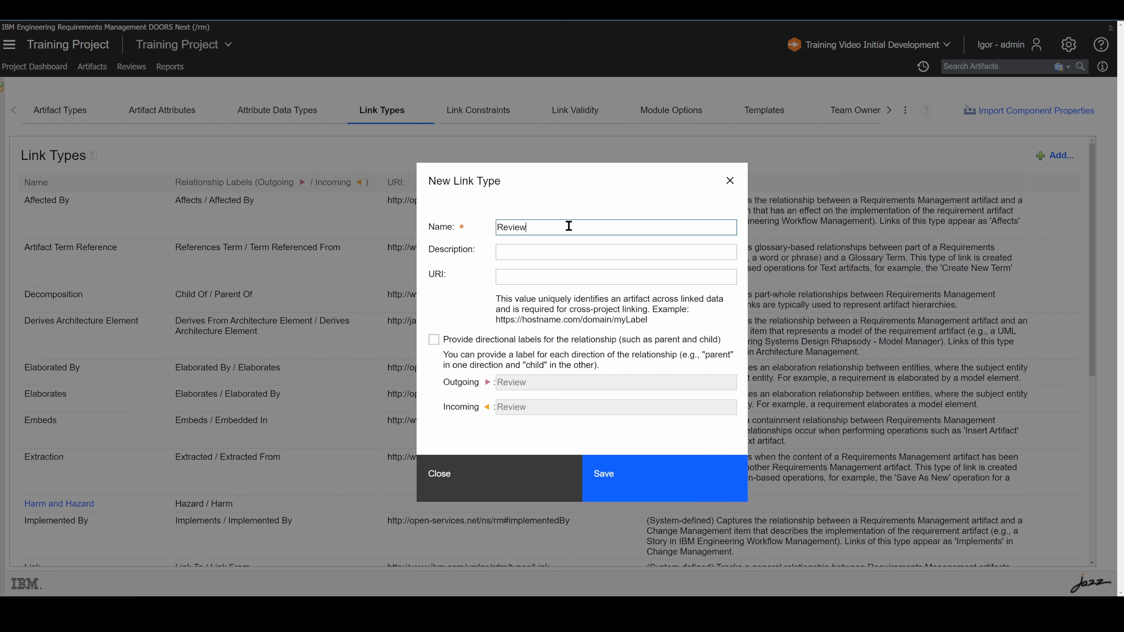
type(" problem indication")
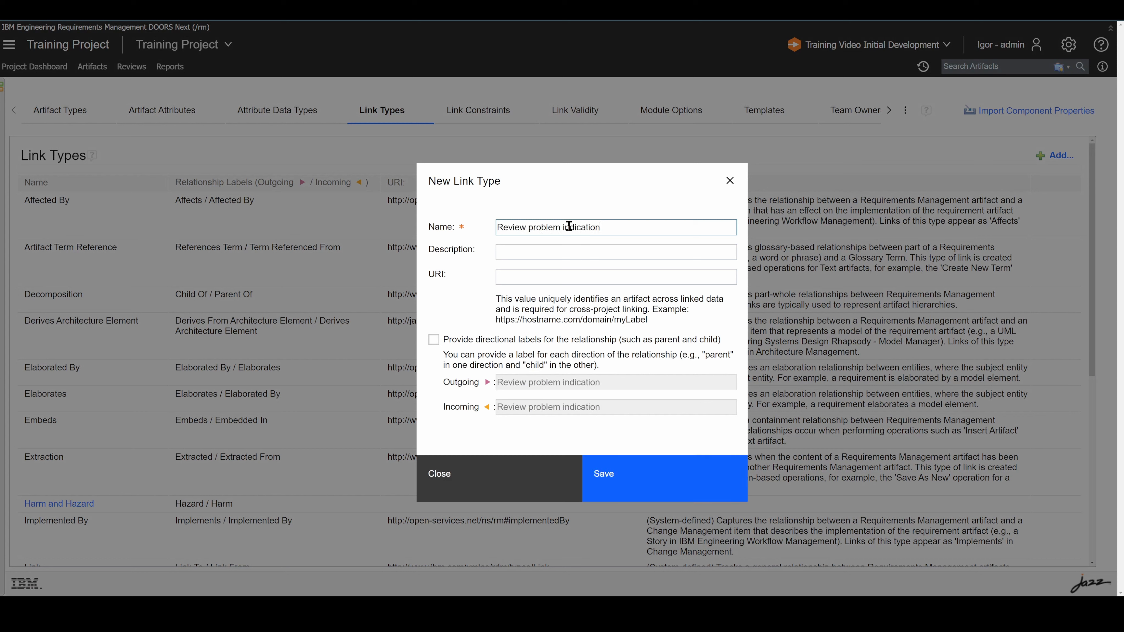
left_click_drag(597, 229, 464, 221)
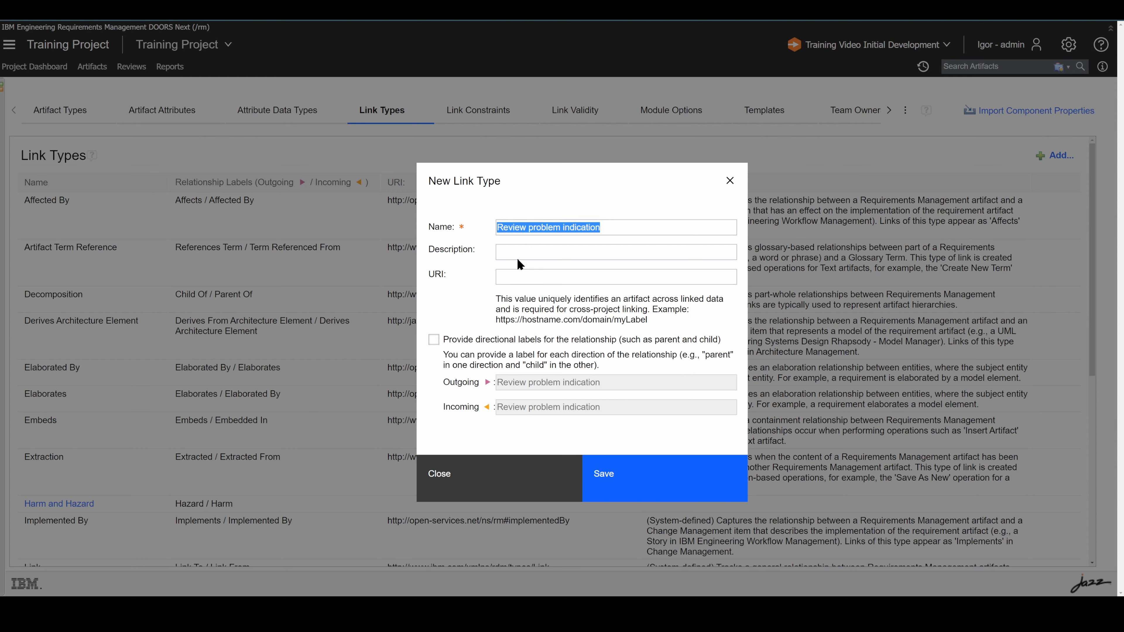
left_click(626, 491)
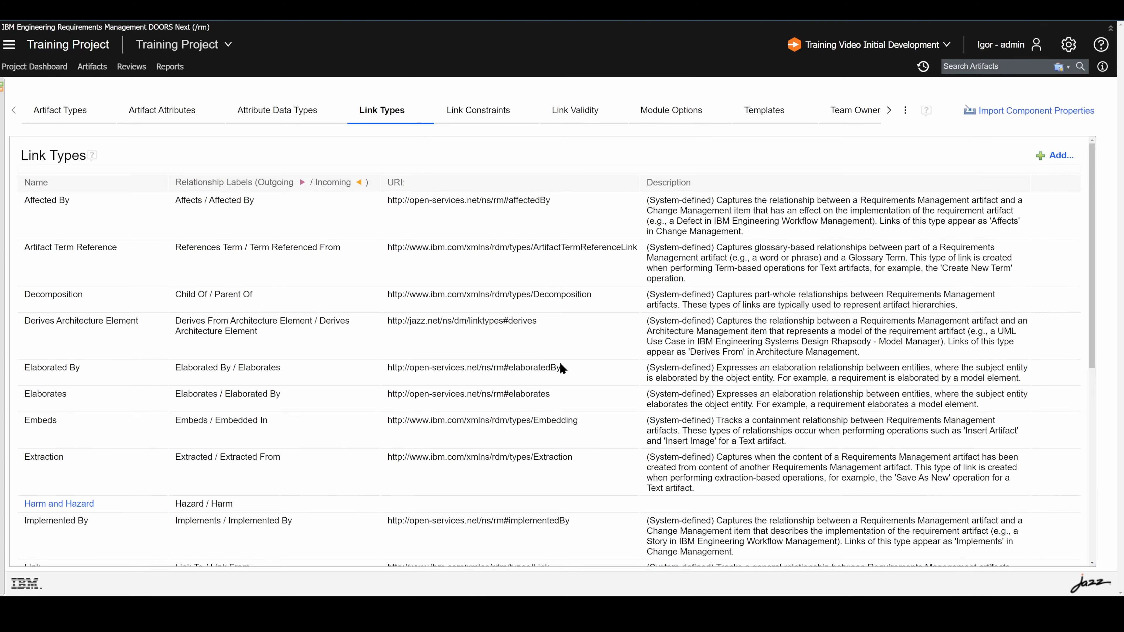
- Reopen Review 2 and open the AMR System Requirements Specification for review
left_click(130, 76)
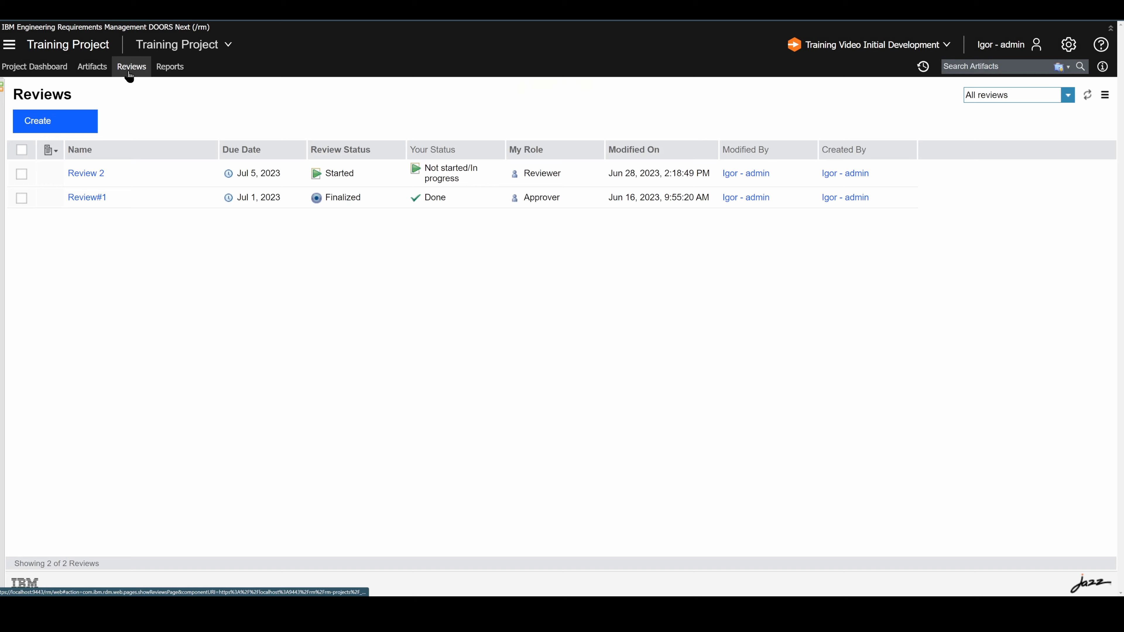
left_click(89, 173)
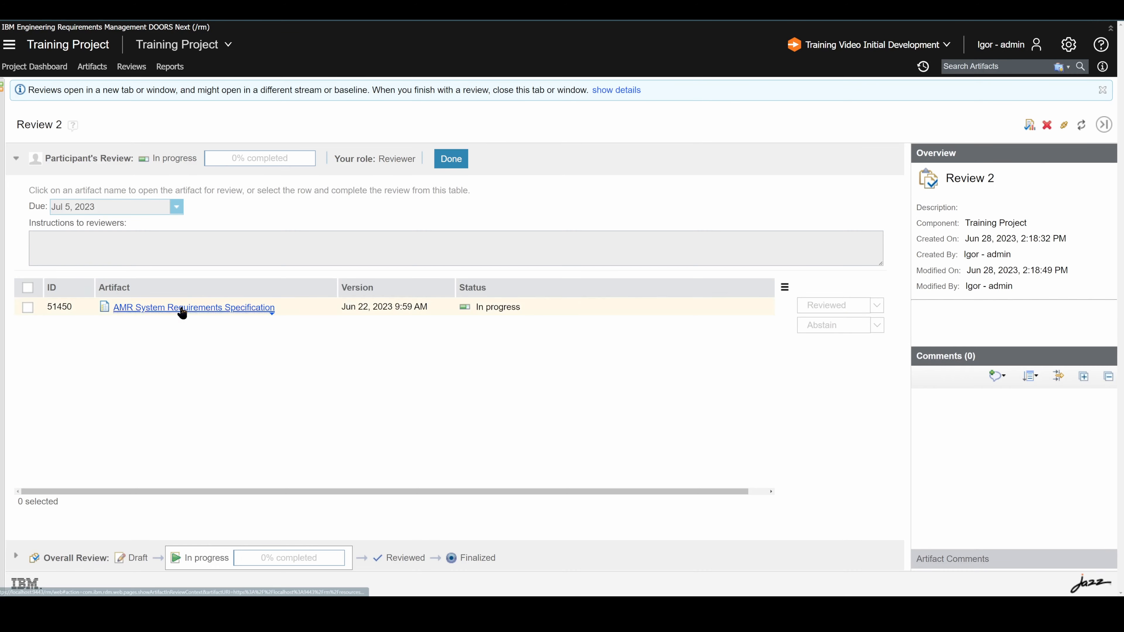
left_click(180, 311)
- Link requirement 51710 to checklist artifact 53342 "Requirements are clear" with an outgoing Review problem indication link
scroll(354, 248, "down", 3)
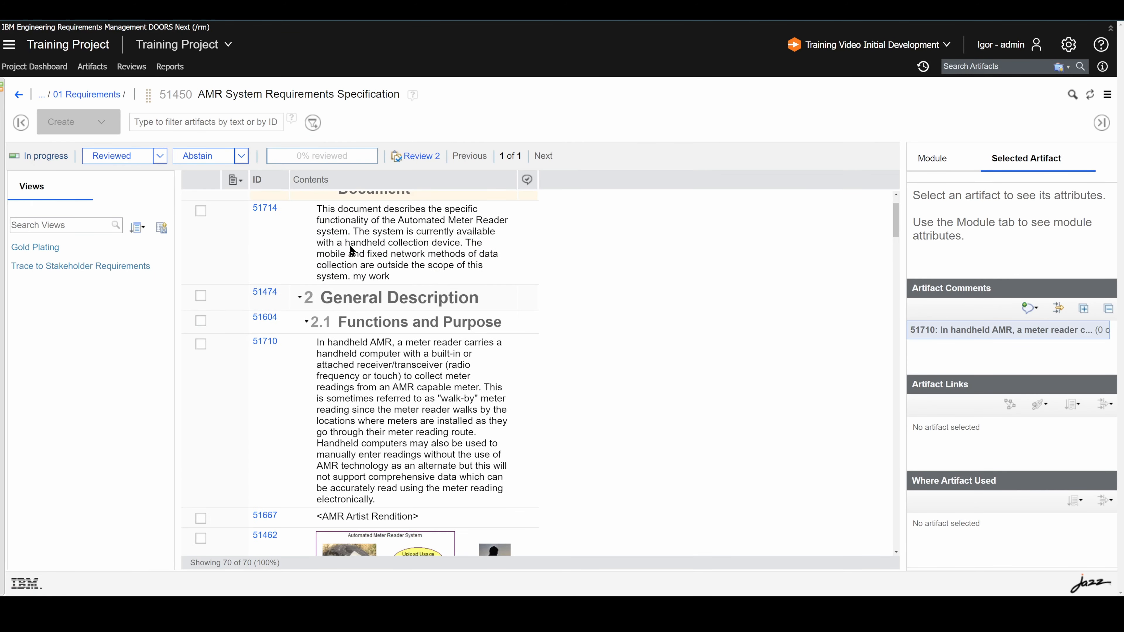
left_click(411, 339)
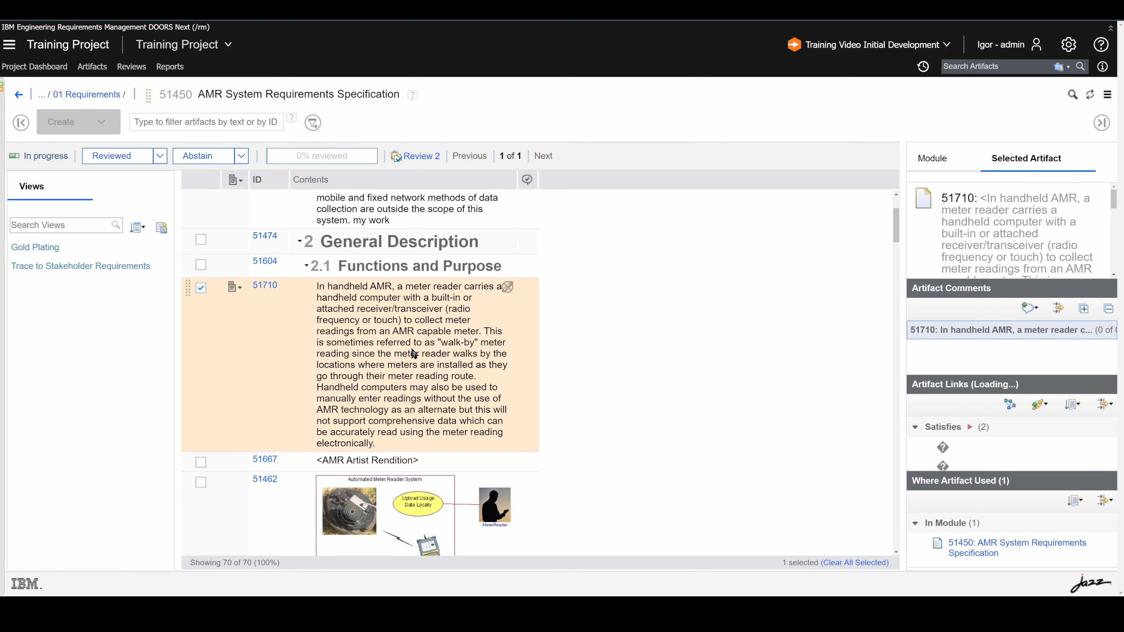
left_click(1039, 403)
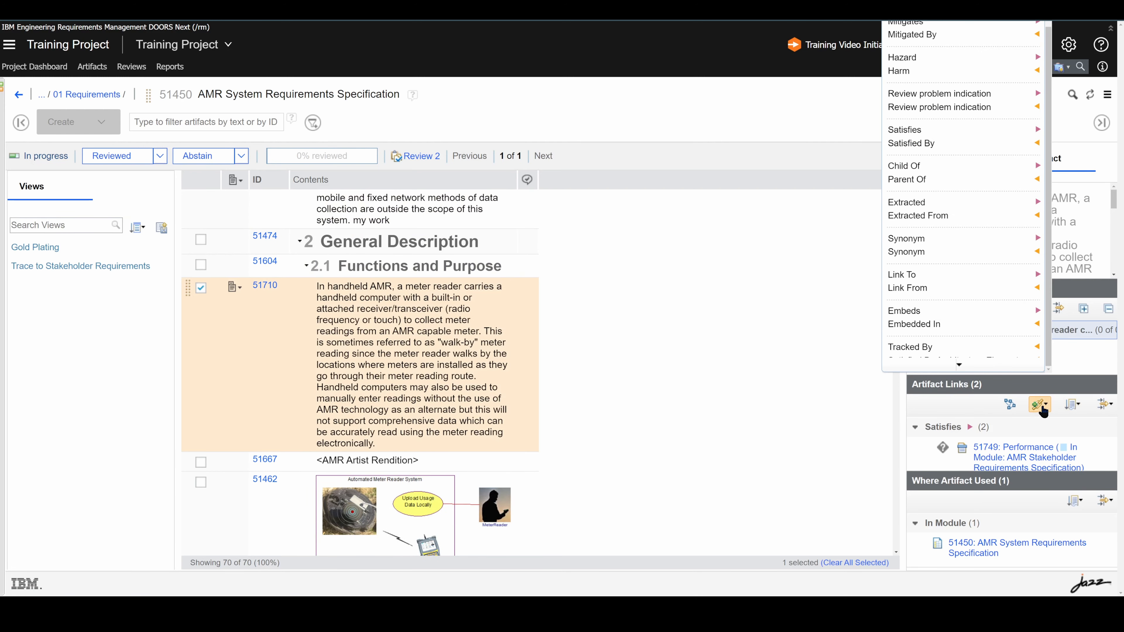
left_click(944, 94)
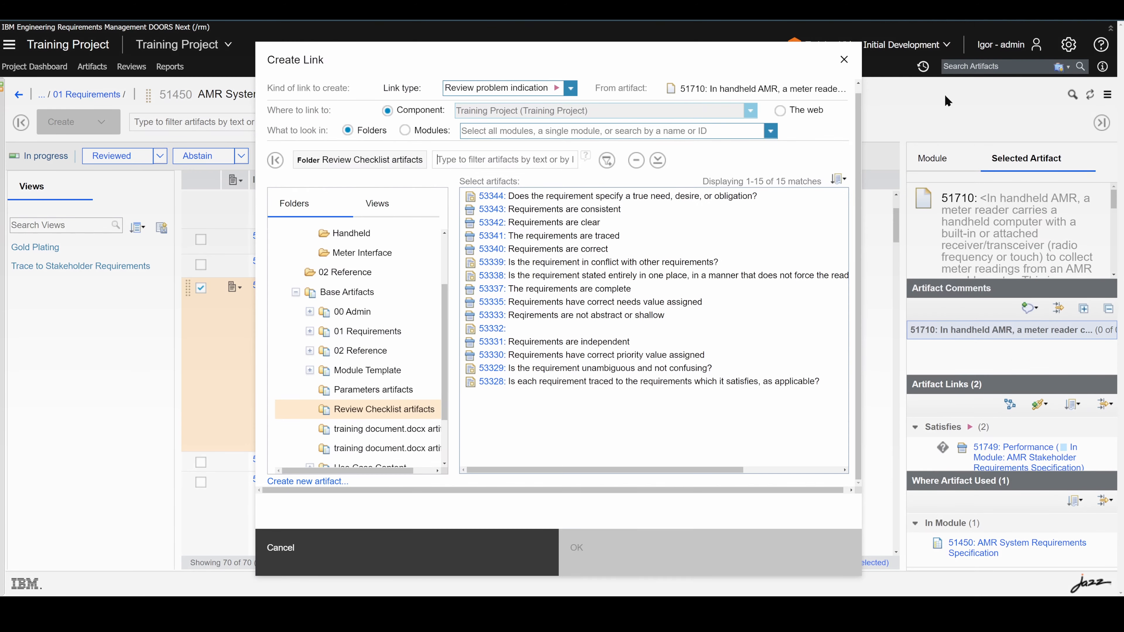
scroll(368, 280, "up", 3)
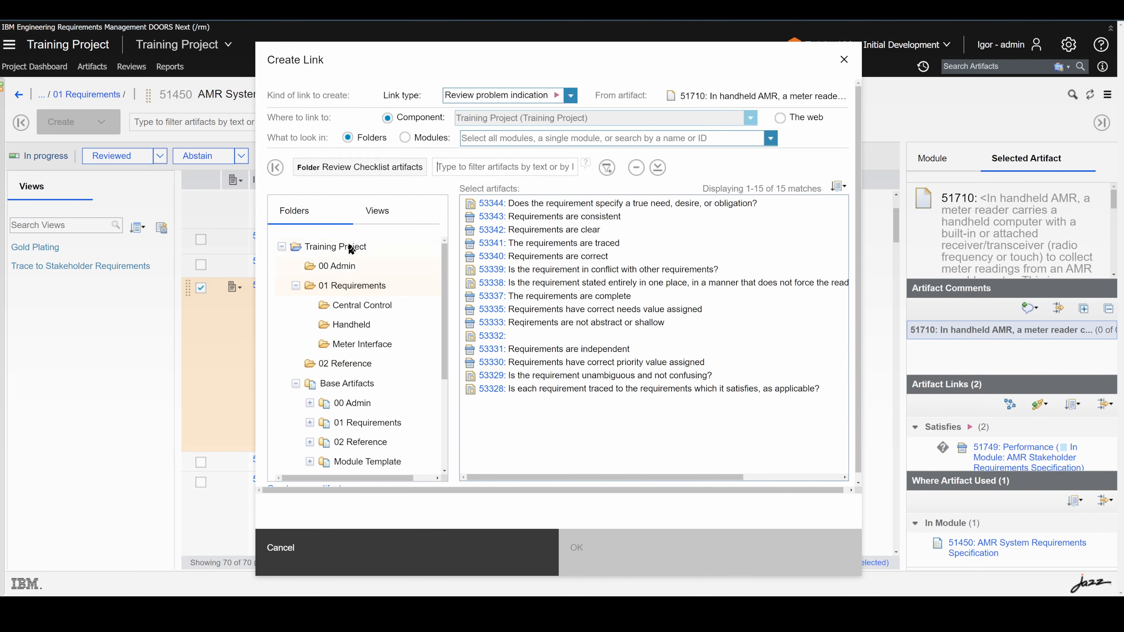
scroll(356, 288, "down", 2)
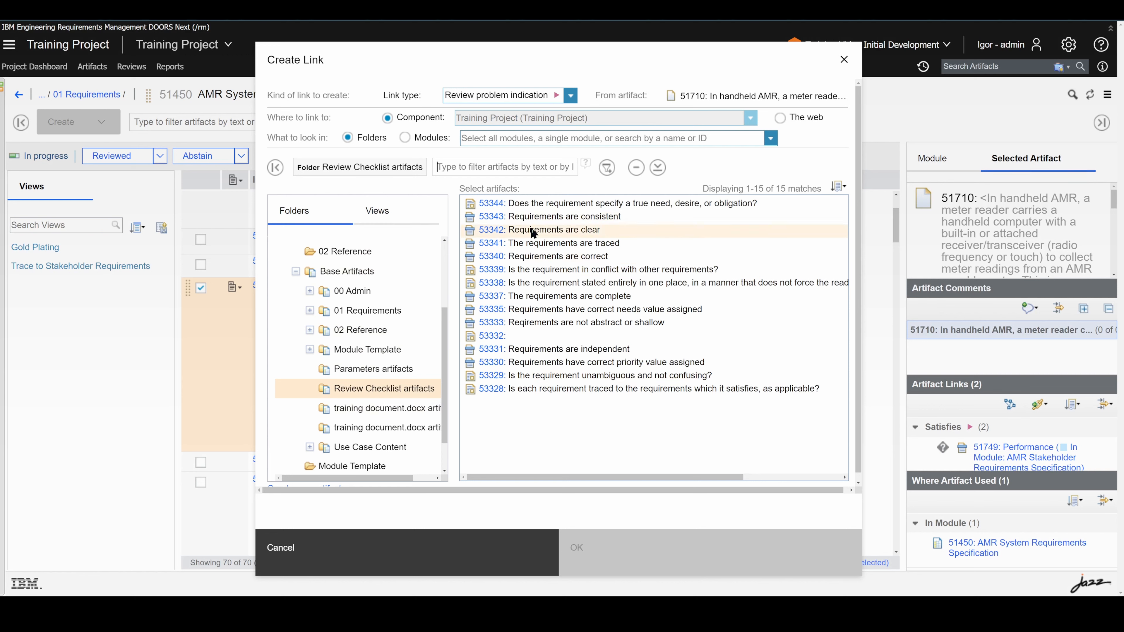
left_click(551, 229)
left_click(611, 549)
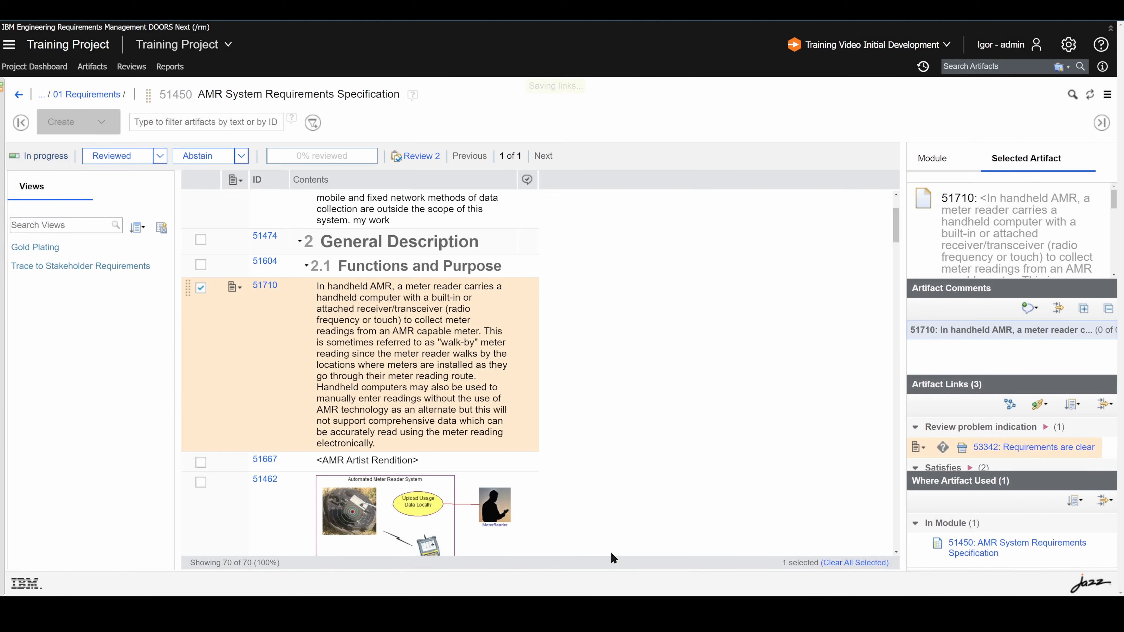
- Link handheld device requirement 51543 to checklist artifact 53331 "Requirements are independent" with a Review problem indication link
scroll(506, 376, "down", 10)
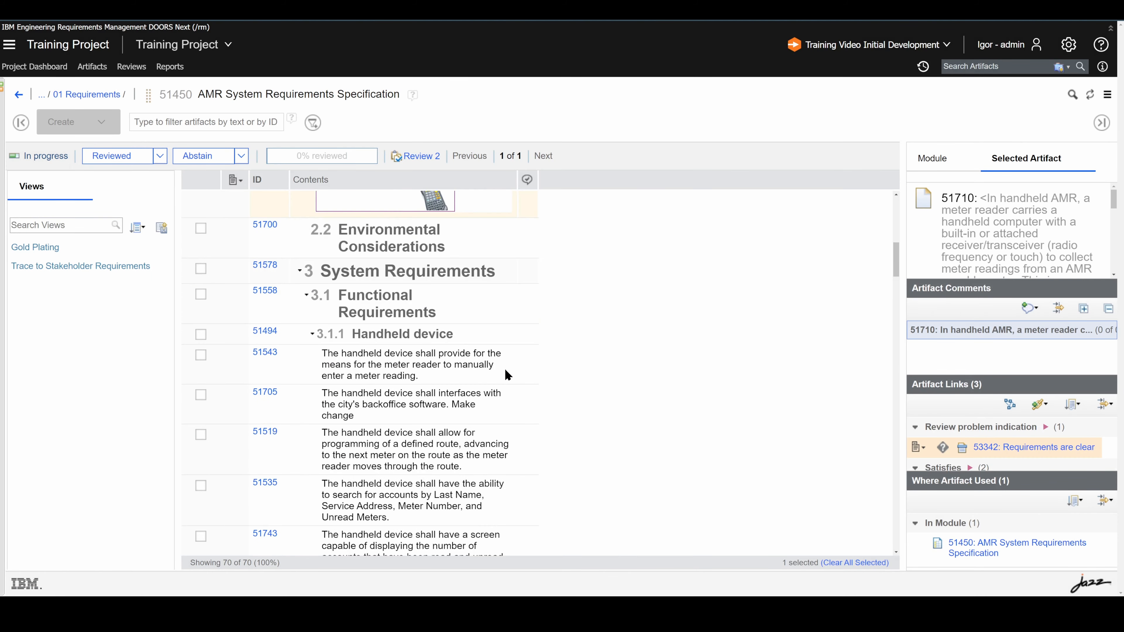
left_click(391, 318)
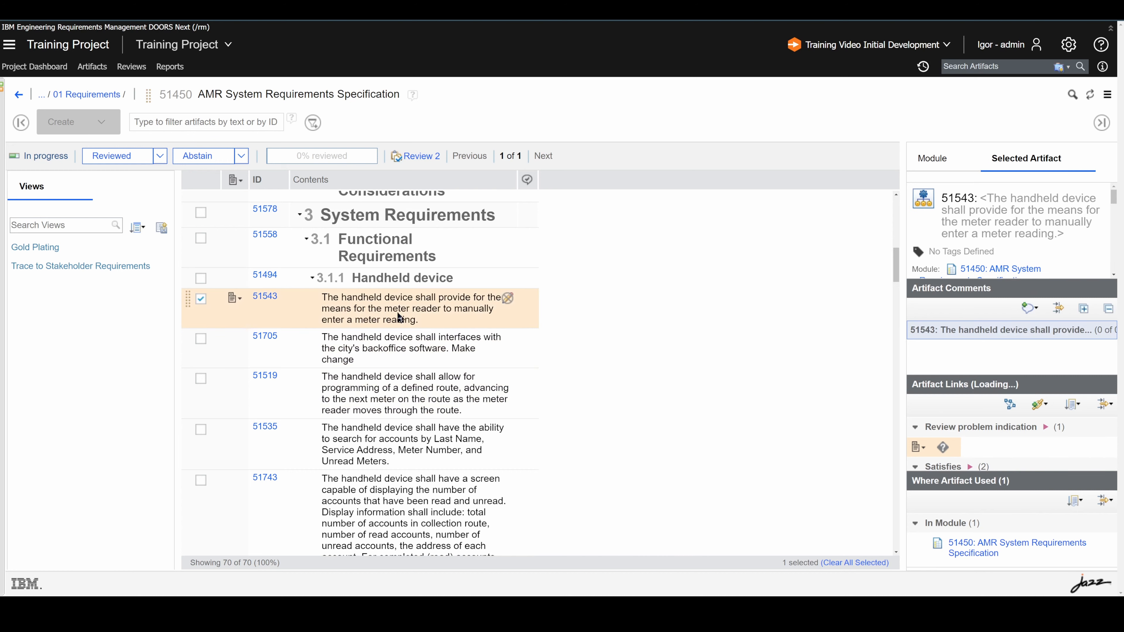
left_click(1039, 403)
left_click(963, 504)
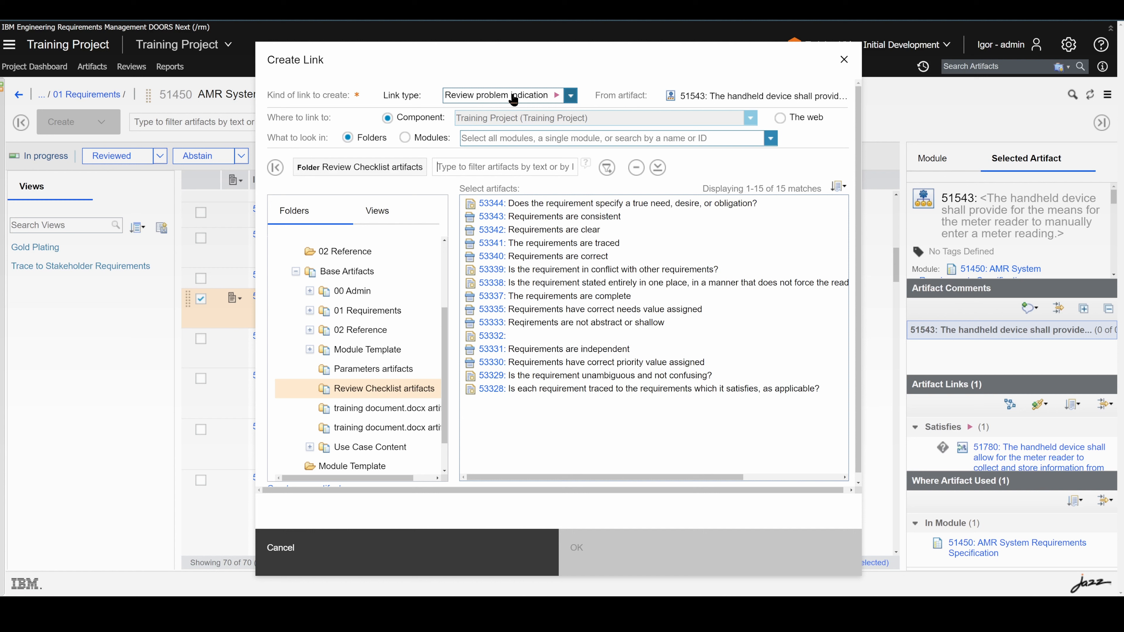
left_click(597, 357)
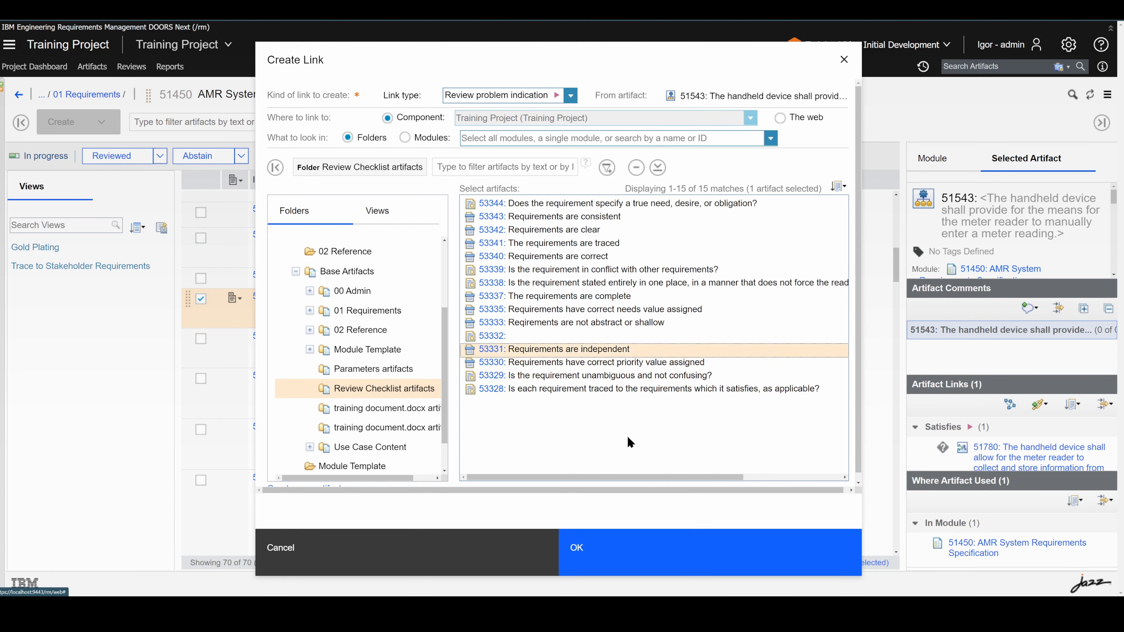
left_click(614, 556)
- Link requirement 51535 to checklist artifact 53340 "Requirements are correct" with a Review problem indication link
scroll(472, 453, "down", 1)
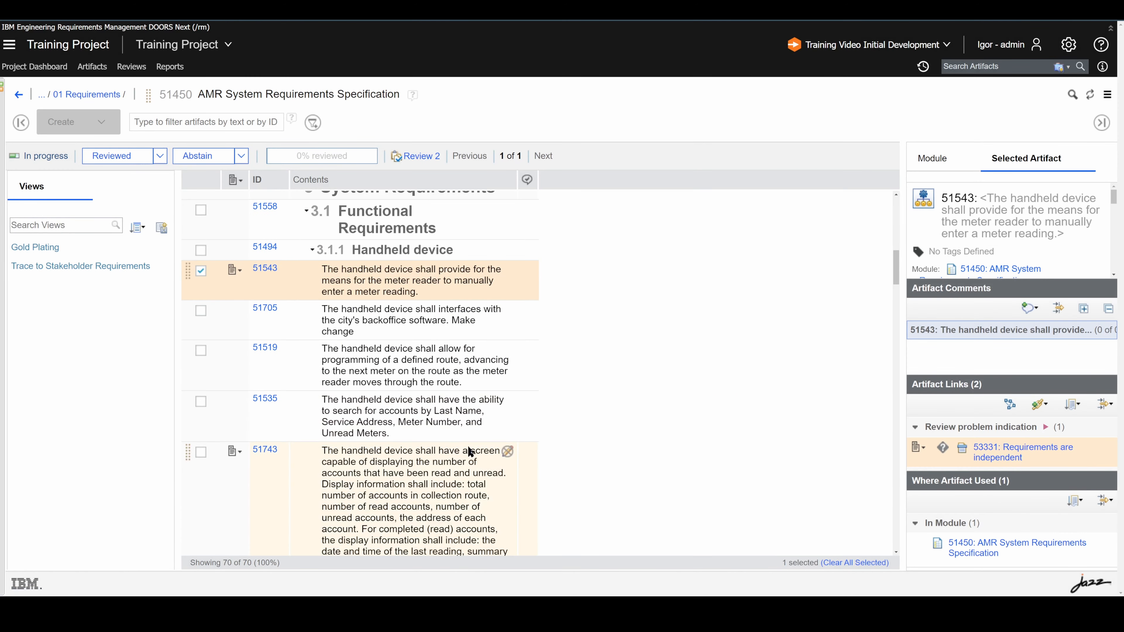
left_click(496, 411)
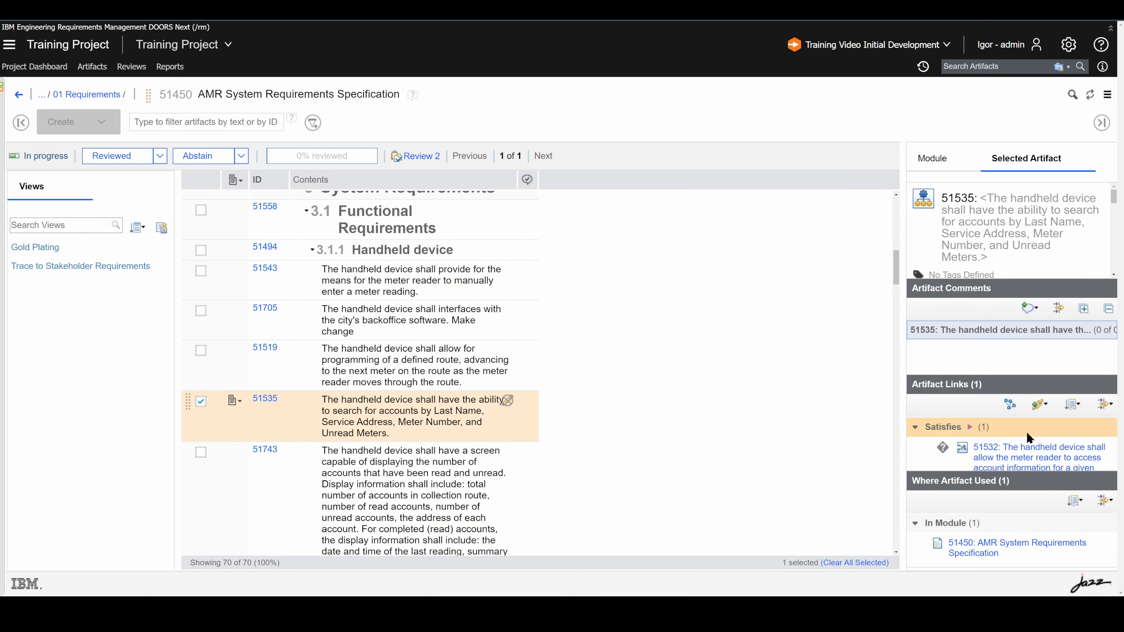
left_click(1039, 403)
left_click(965, 506)
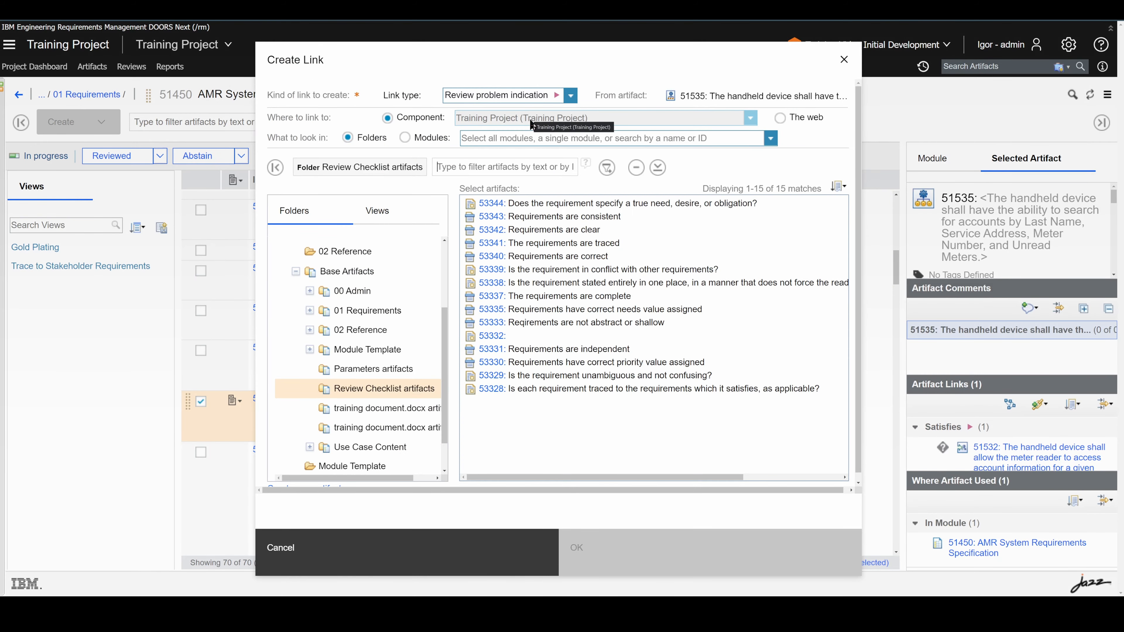
left_click(558, 257)
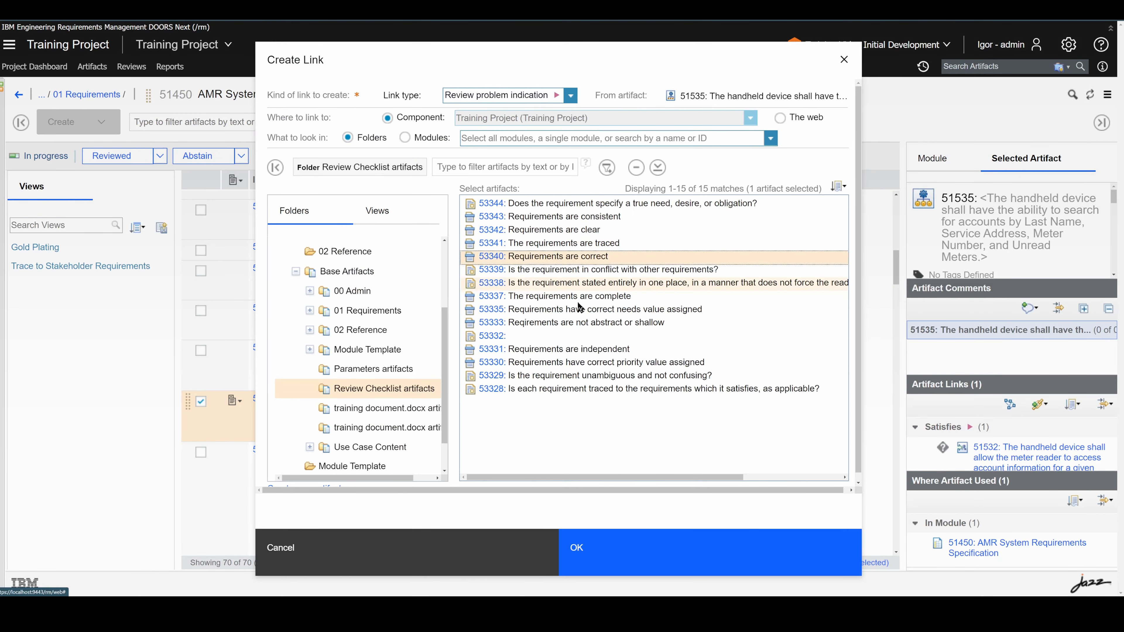
left_click(605, 552)
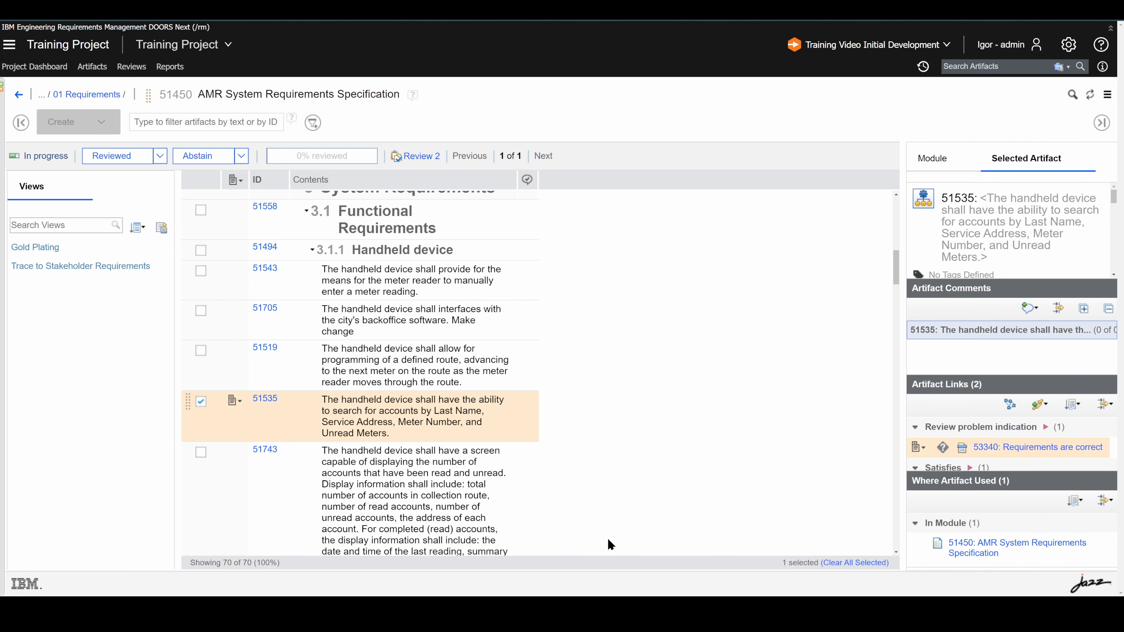
- Open the Review Checklist module and add the incoming Review problem indication link as a column
left_click(104, 69)
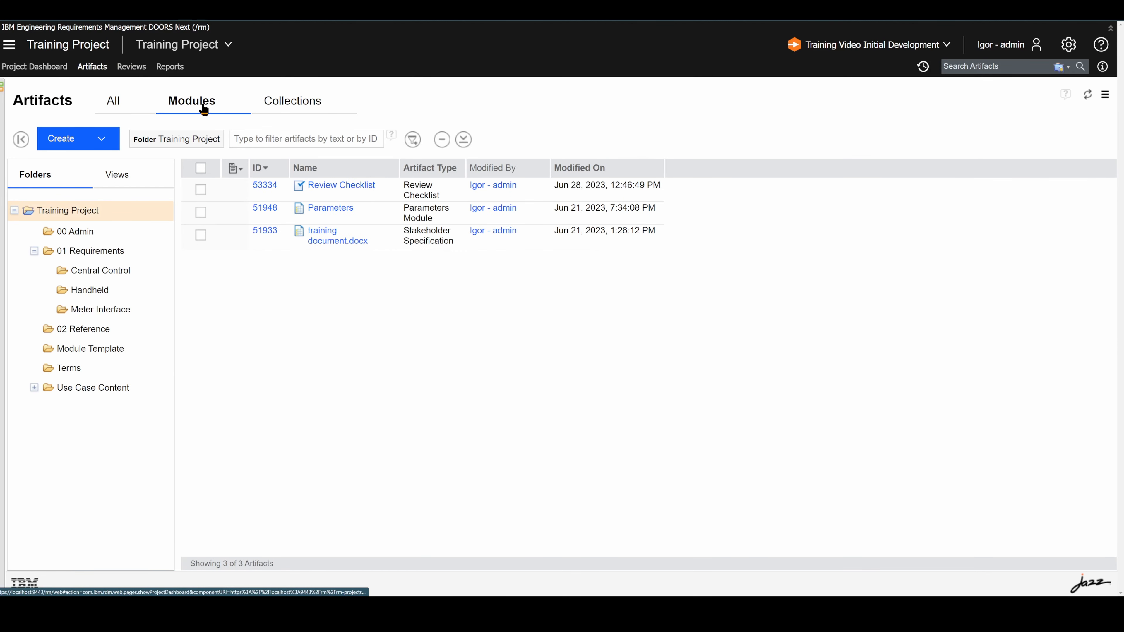
left_click(345, 187)
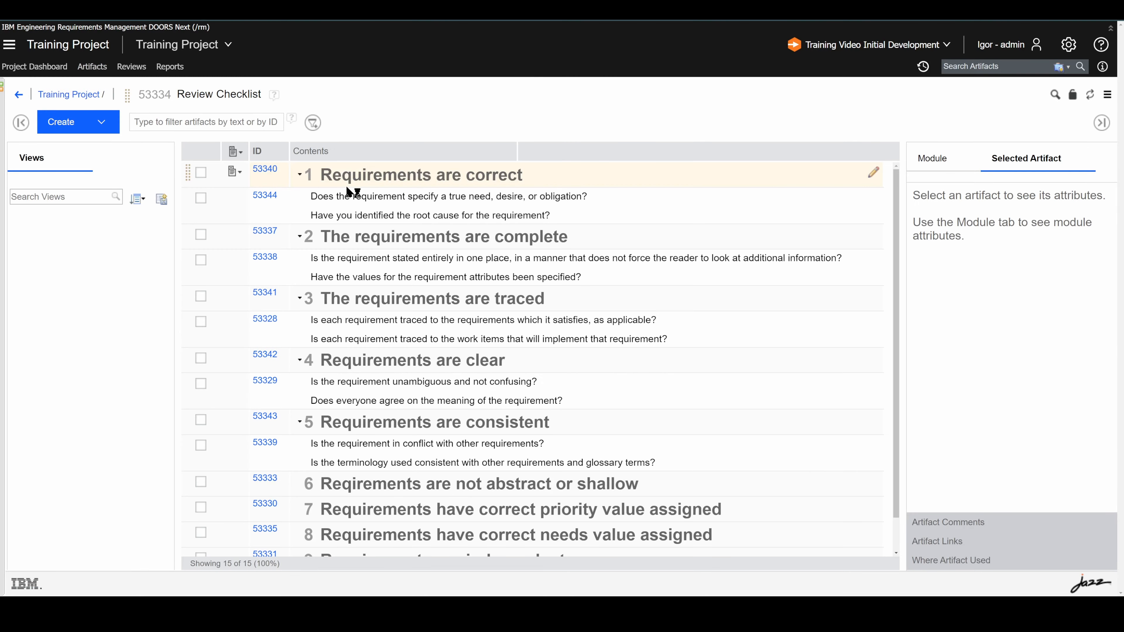
right_click(620, 153)
left_click(666, 504)
left_click(331, 230)
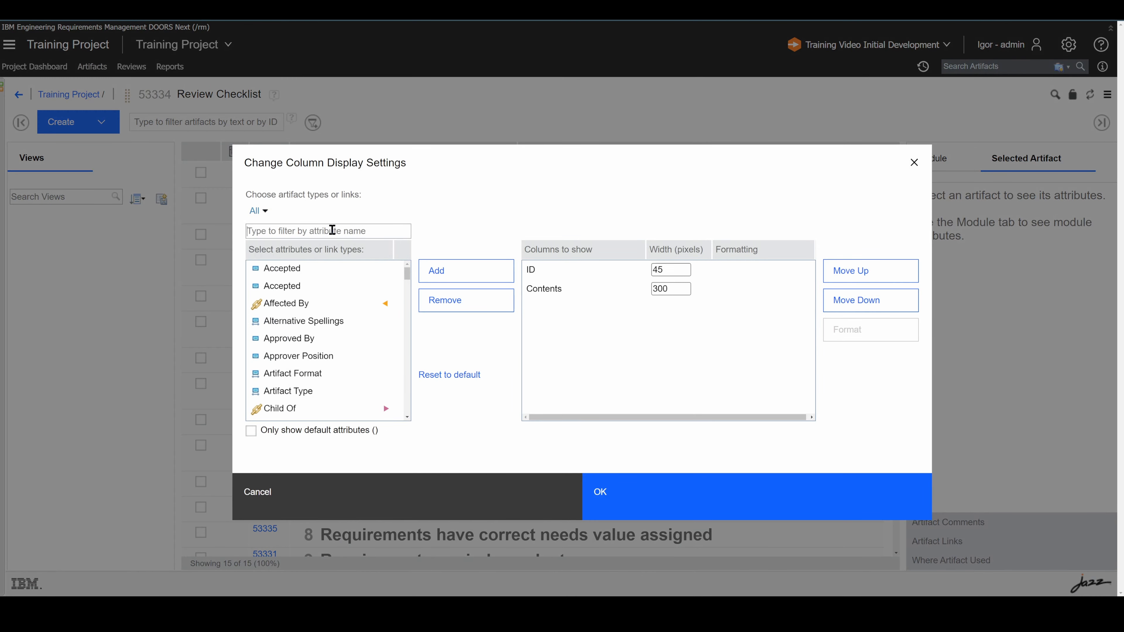
type("revi")
double_click(325, 305)
left_click(645, 519)
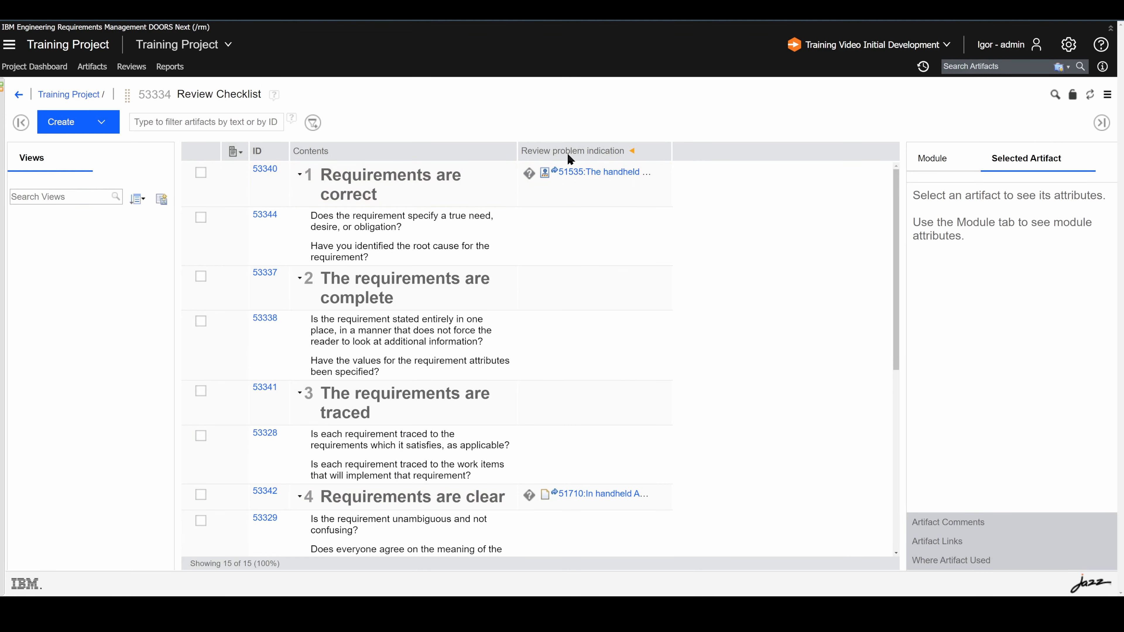
- Examine which requirements are linked to each checklist criterion and preview linked requirement 51535
scroll(547, 284, "down", 9)
scroll(514, 438, "up", 6)
scroll(514, 437, "up", 3)
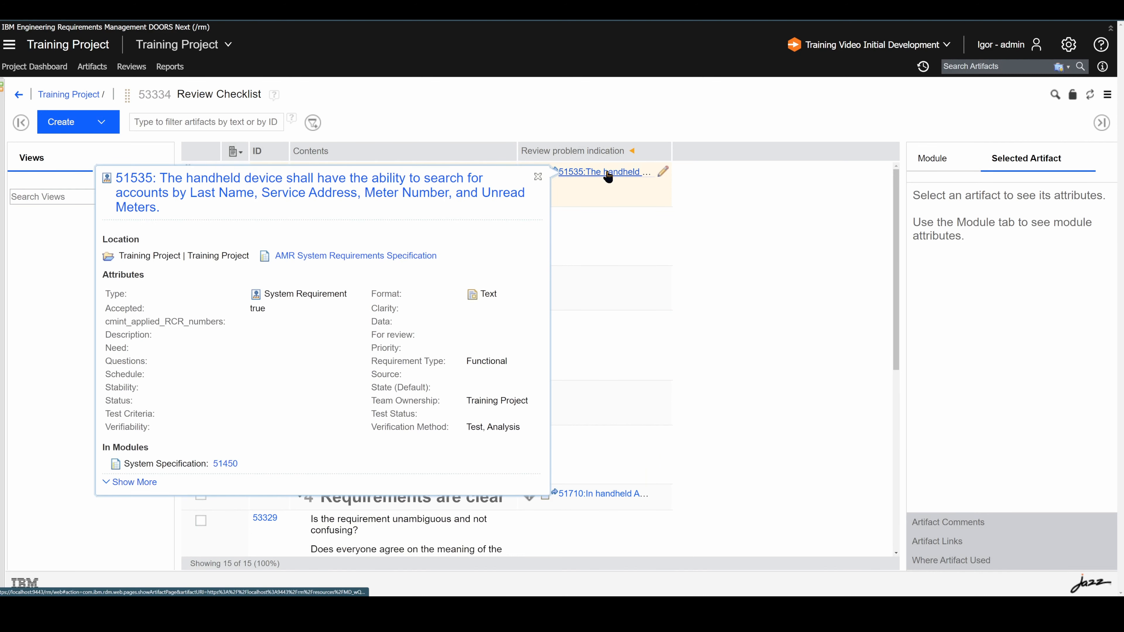
scroll(557, 377, "down", 1)
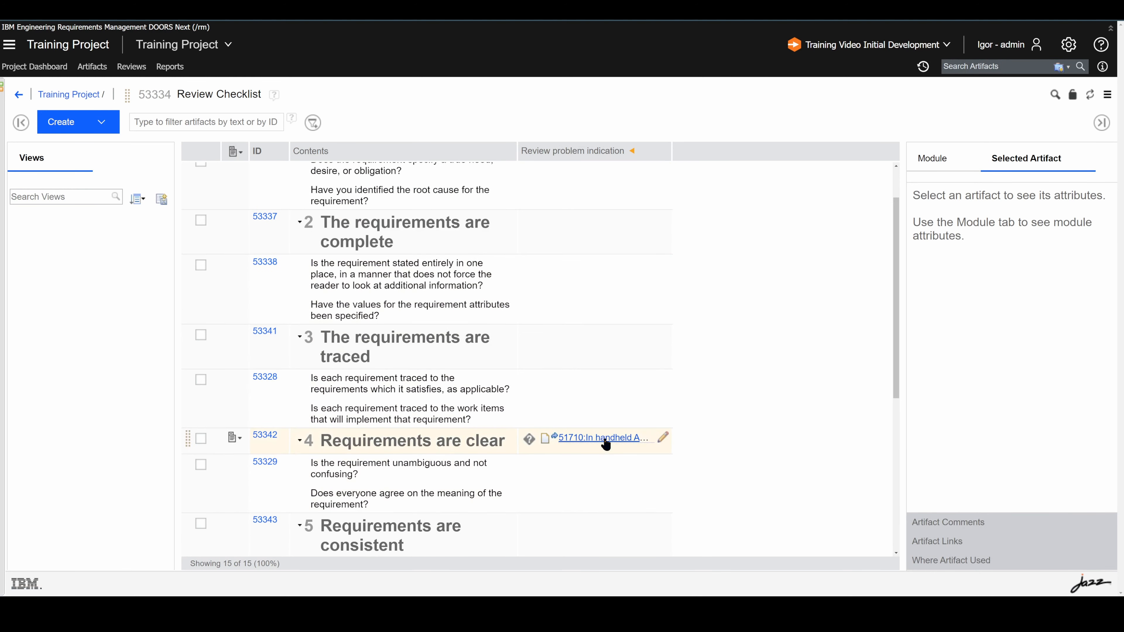
scroll(582, 312, "down", 5)
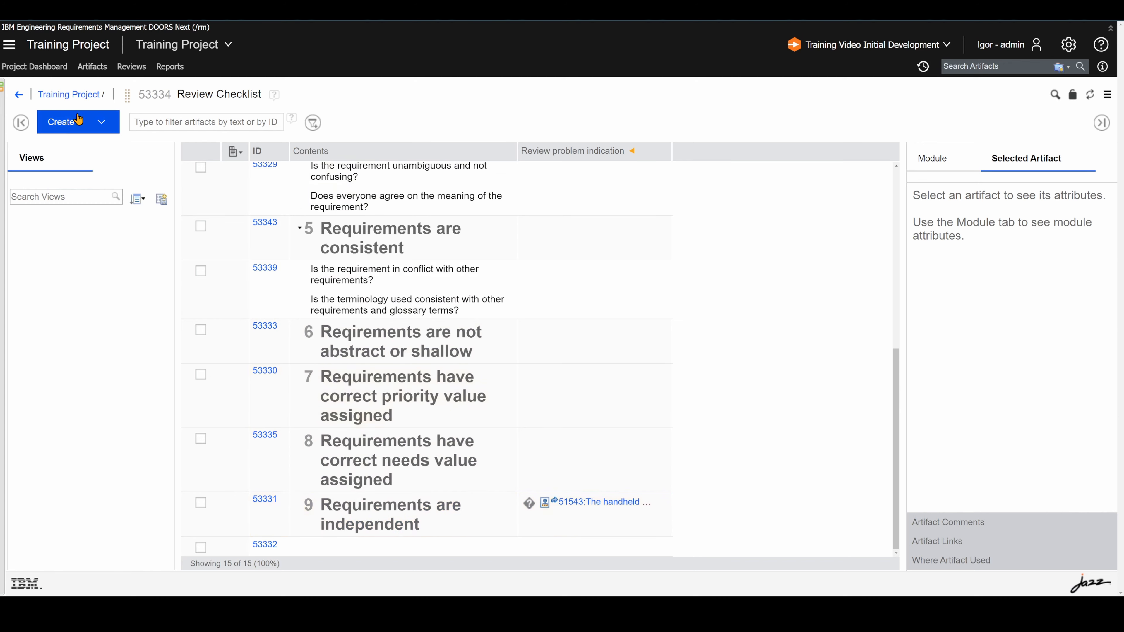
- Open the AMR System Requirements Specification module from the 01 Requirements folder
left_click(95, 70)
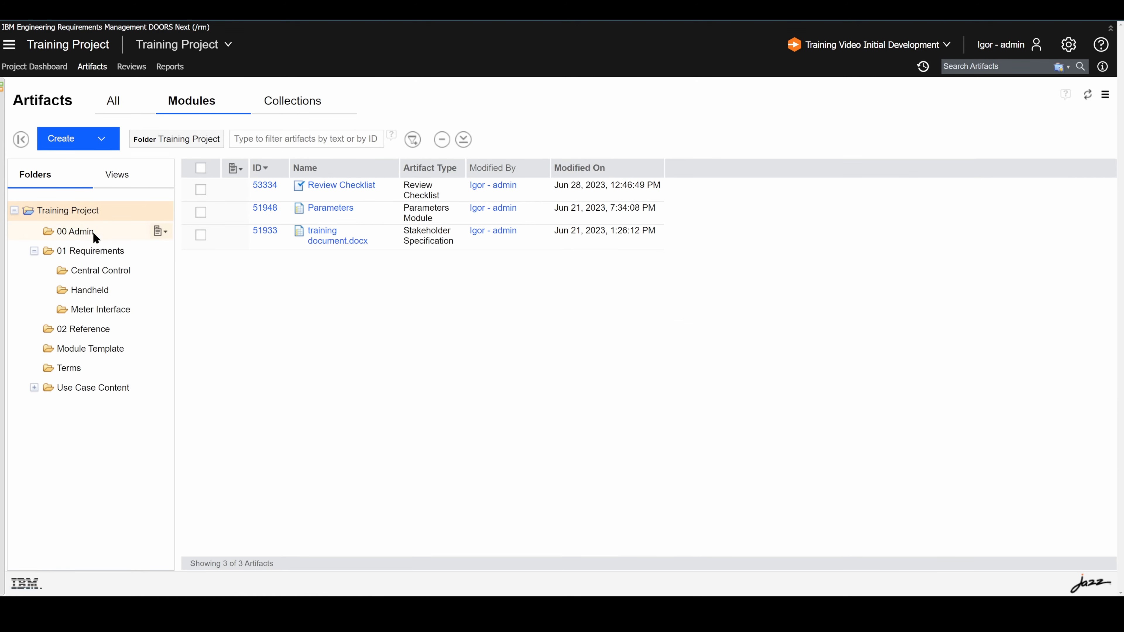
left_click(82, 250)
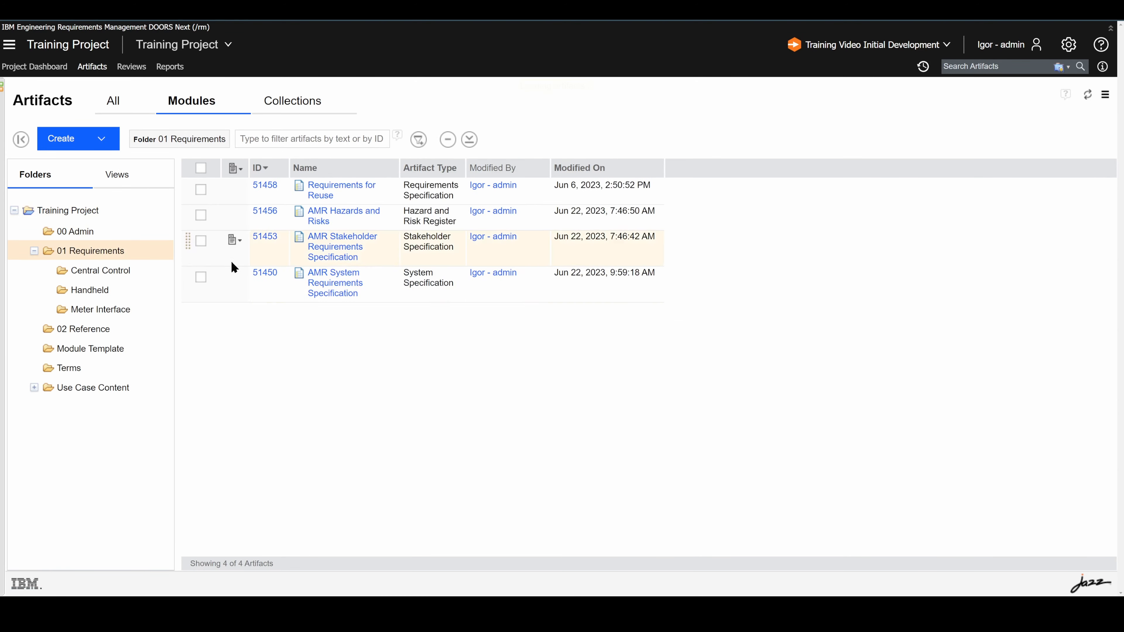
left_click(335, 287)
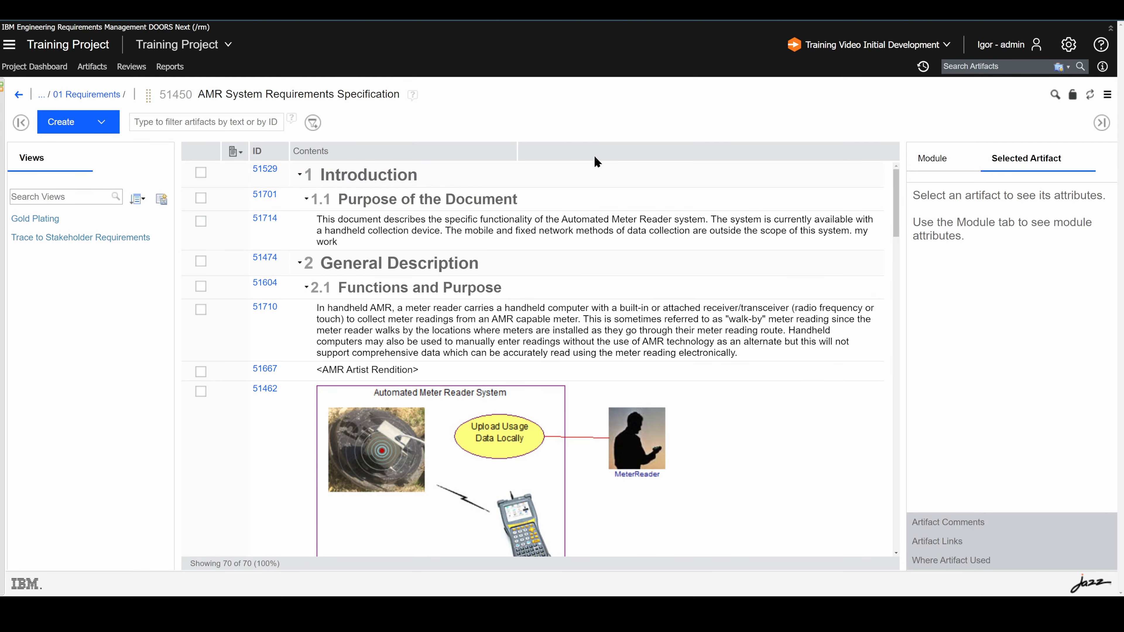
- Add the outgoing Review problem indication link as a column in the AMR System Requirements Specification module
right_click(593, 154)
left_click(630, 507)
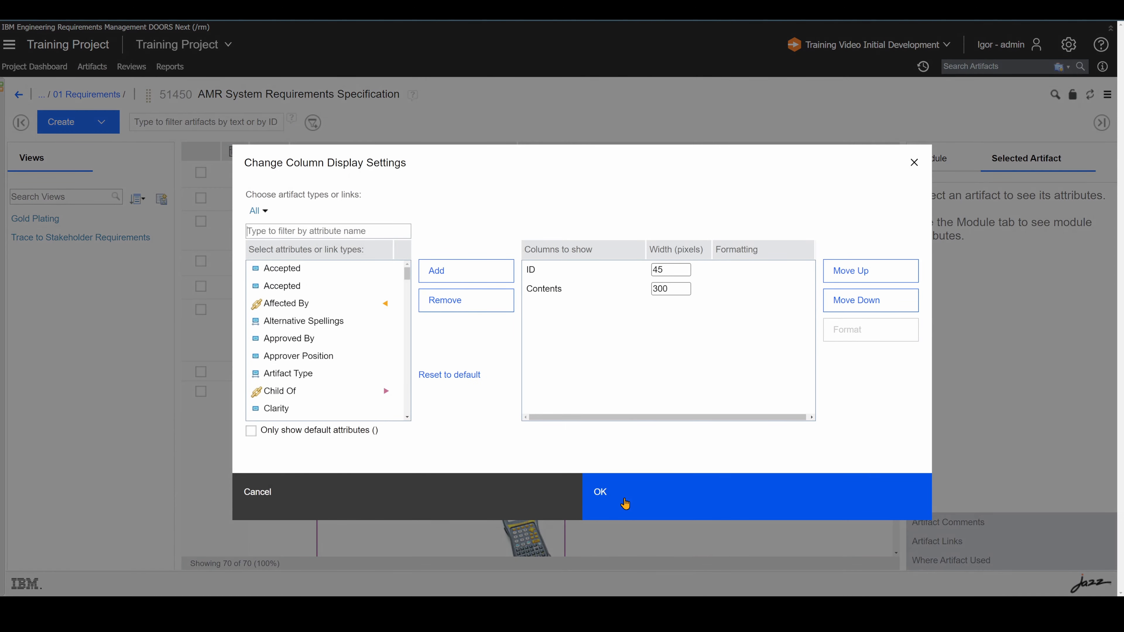
type("rev")
double_click(351, 322)
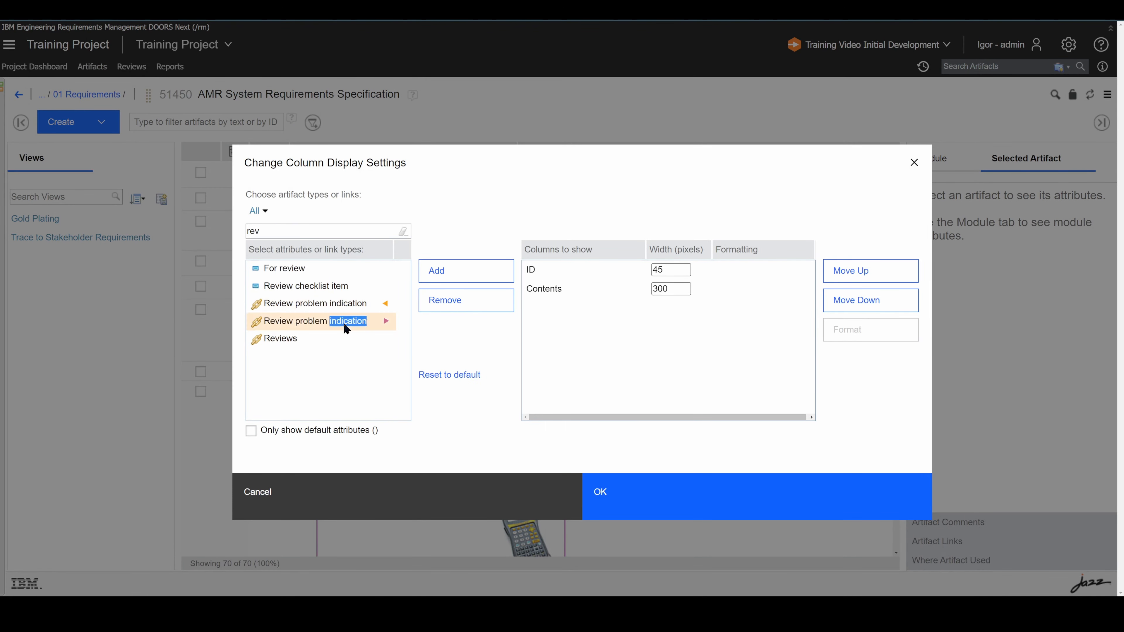
left_click(646, 503)
- Preview the checklist artifacts linked to requirements 51710 and 51543 through Review problem indication
scroll(572, 225, "down", 3)
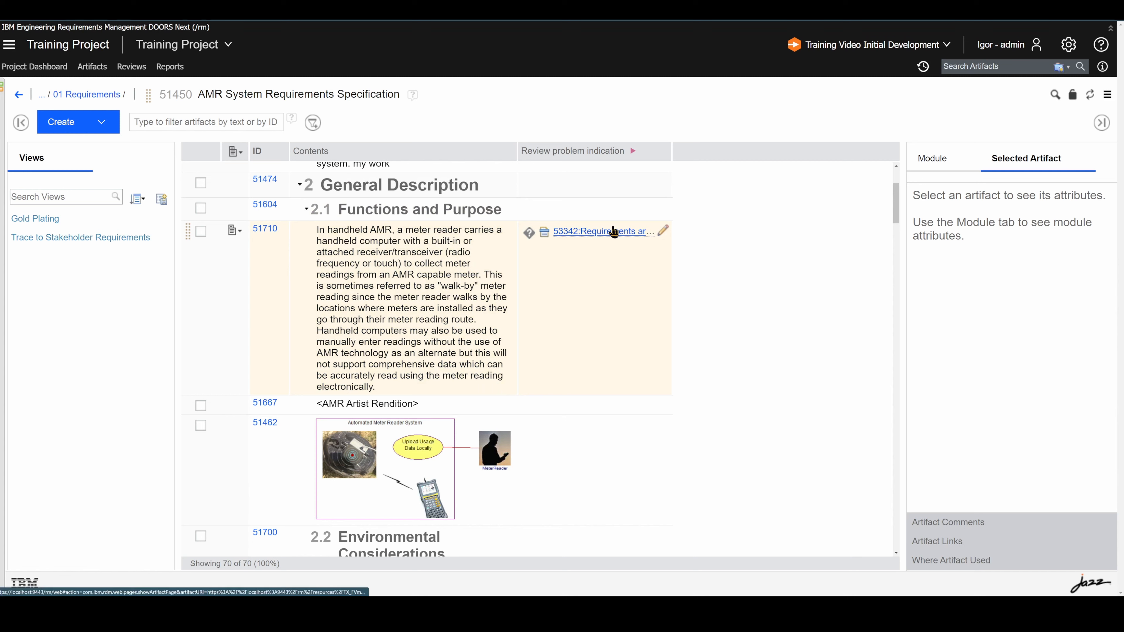
mouse_move(614, 232)
left_click_drag(294, 239, 150, 244)
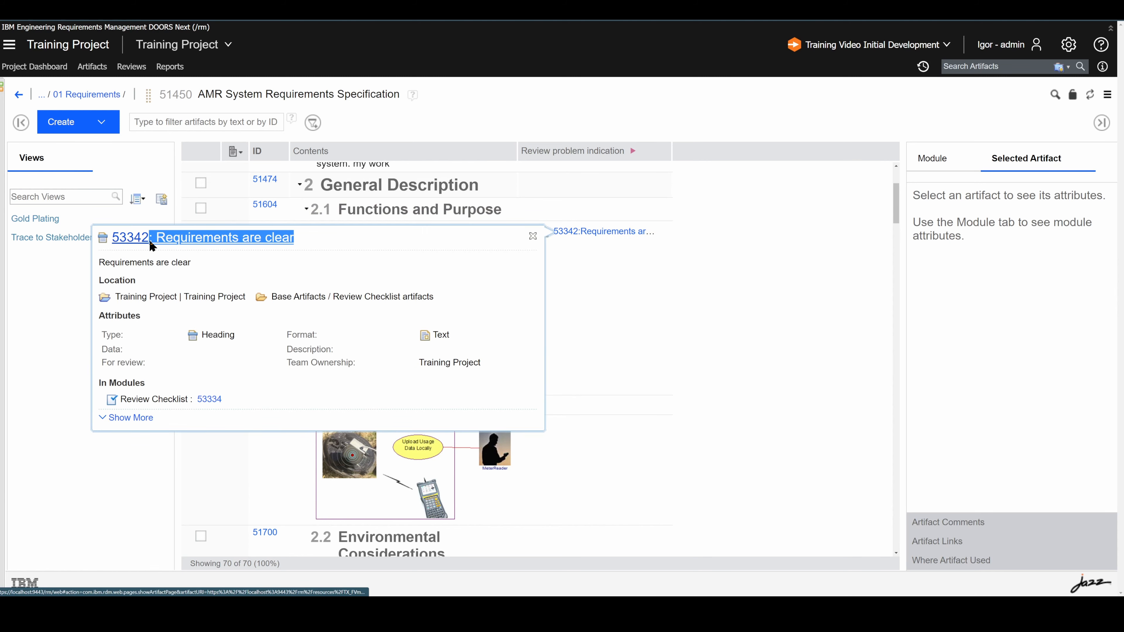
left_click(717, 279)
scroll(403, 288, "down", 7)
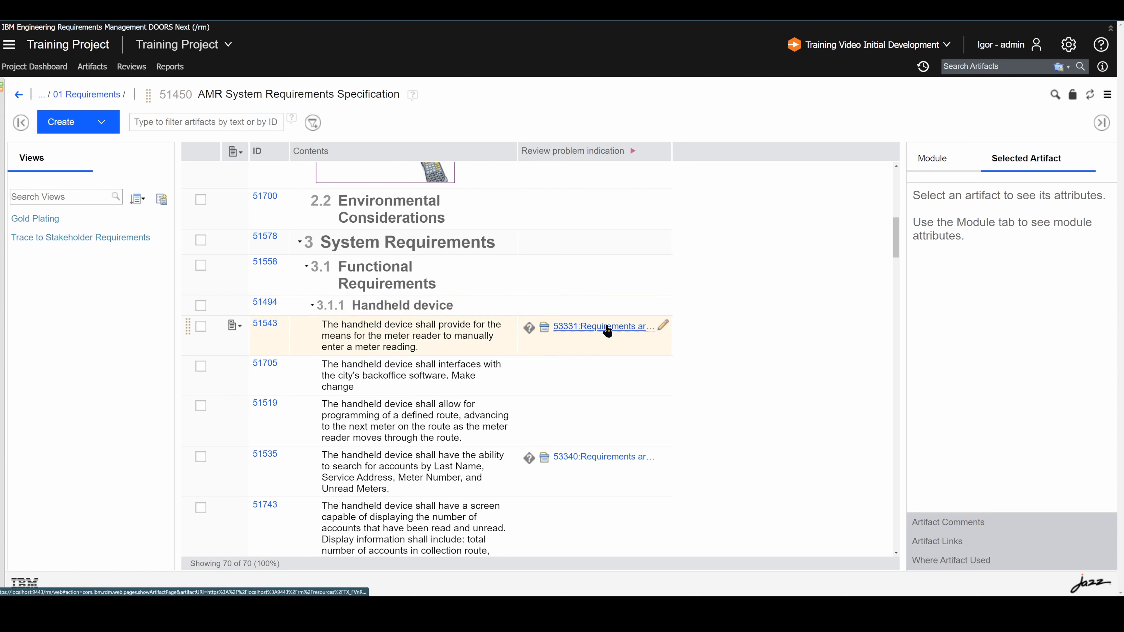
mouse_move(608, 330)
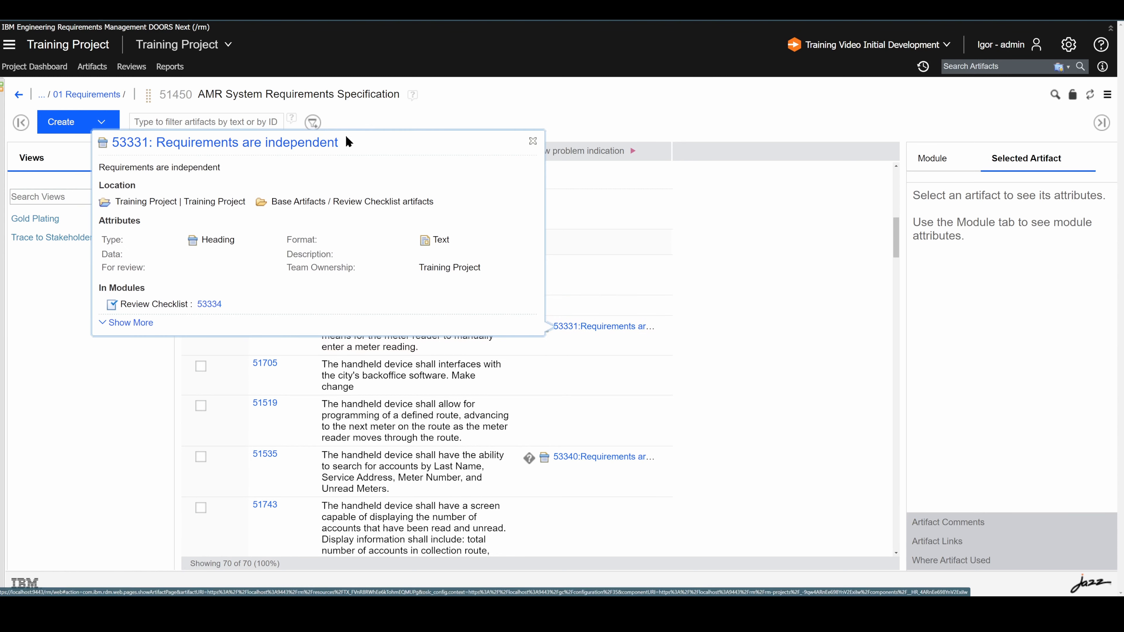